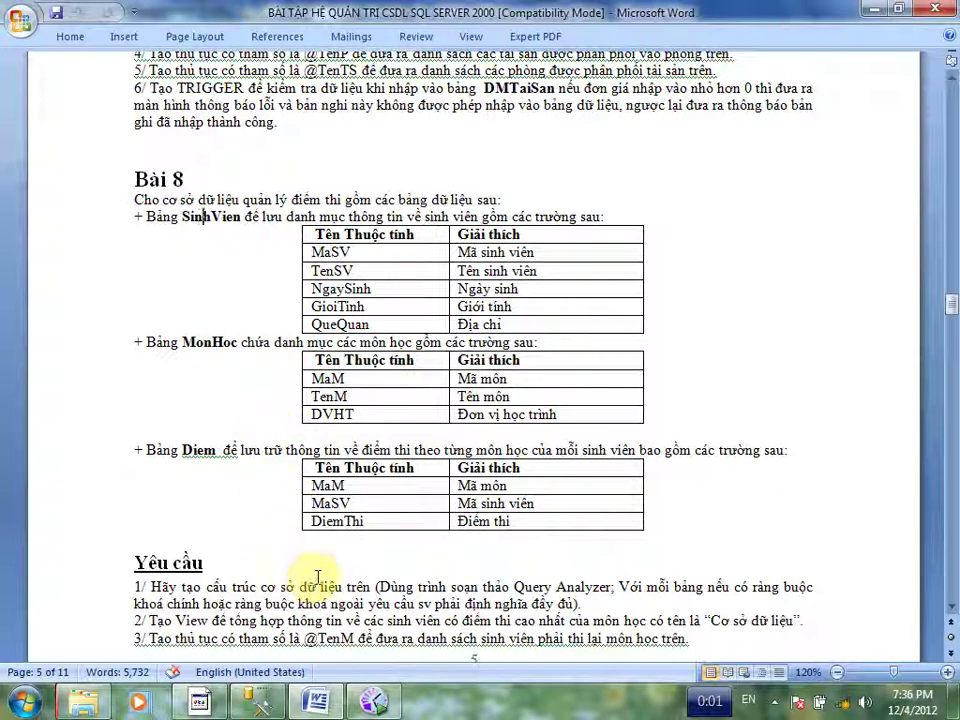
- Switch to SQL Server Management Studio and start a new table in the SQLMF1 database
left_click(258, 702)
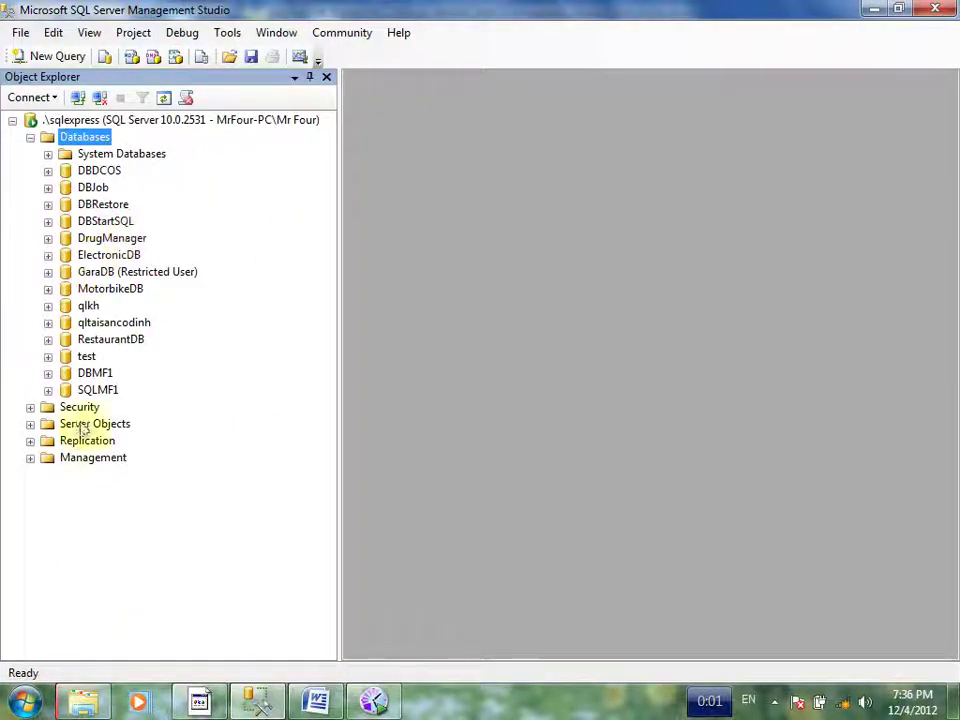
left_click(97, 390)
left_click(48, 390)
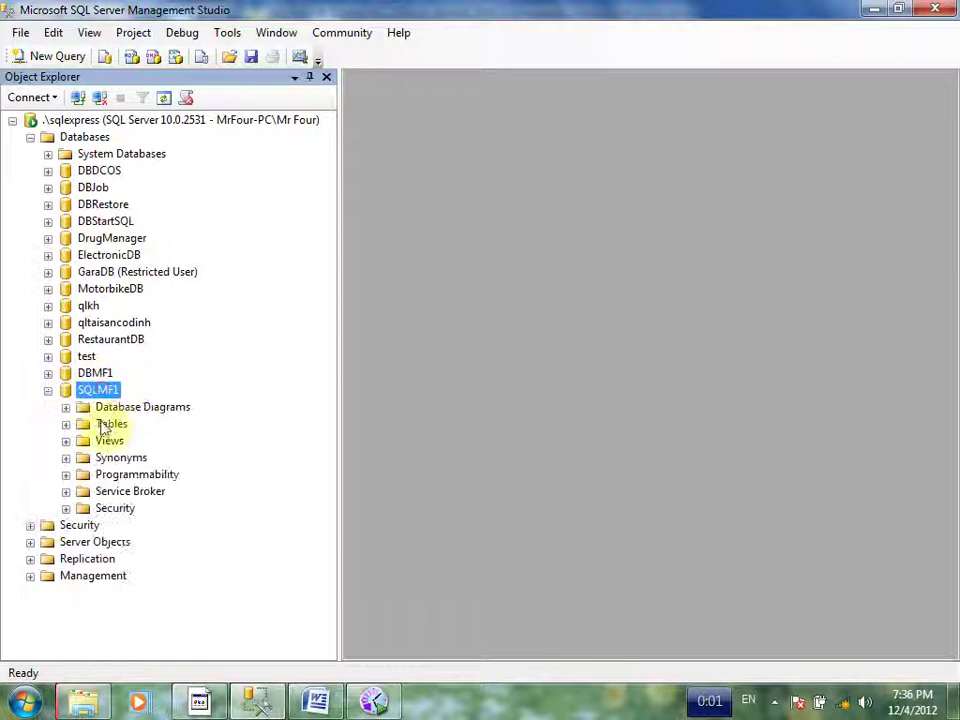
left_click(84, 426)
left_click(66, 425)
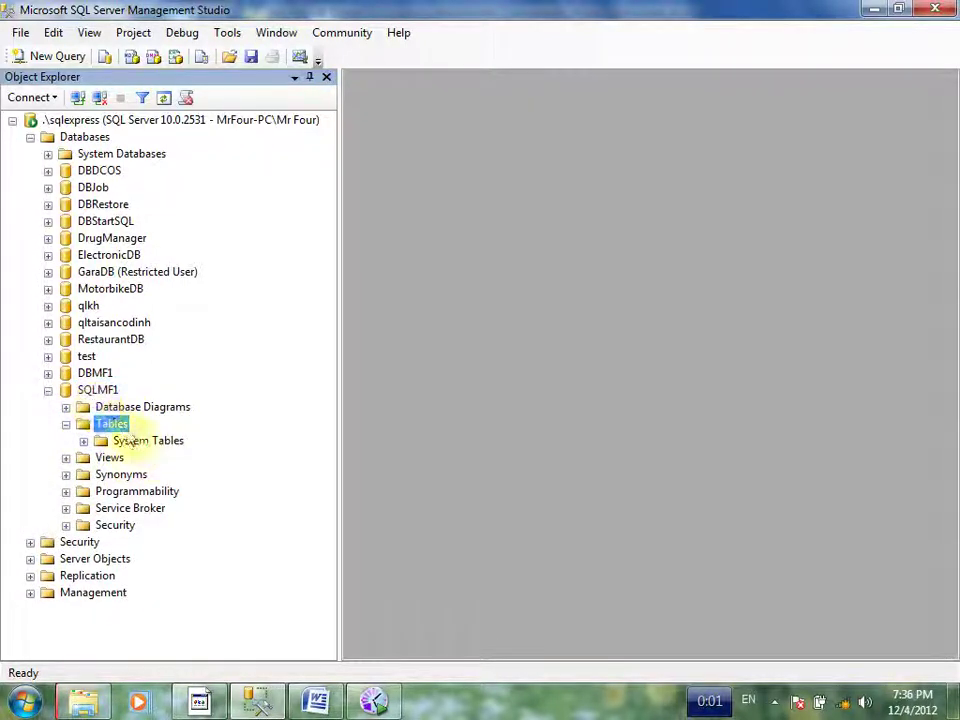
right_click(110, 428)
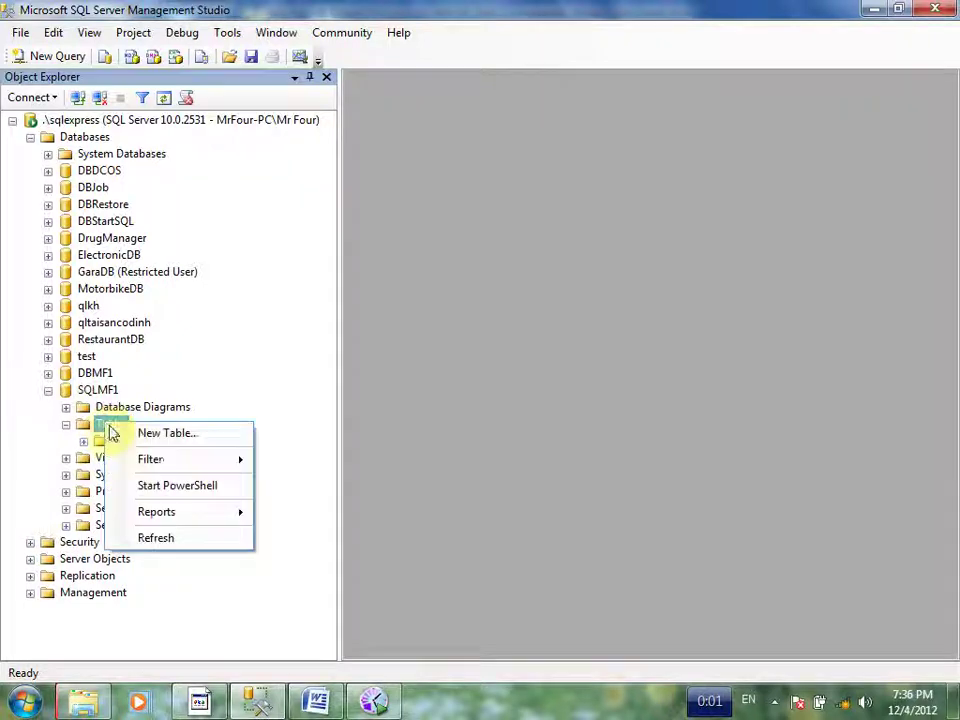
left_click(165, 433)
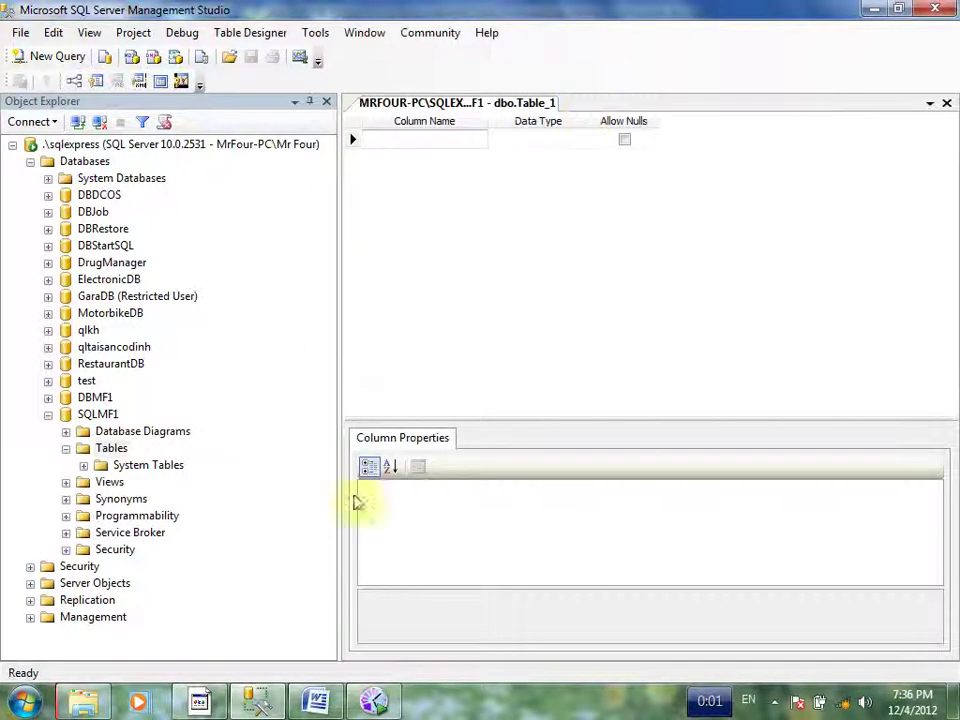
- Check the SinhVien attributes in the Word document and add a MaSV column of type varchar(50) to the new table
left_click(316, 700)
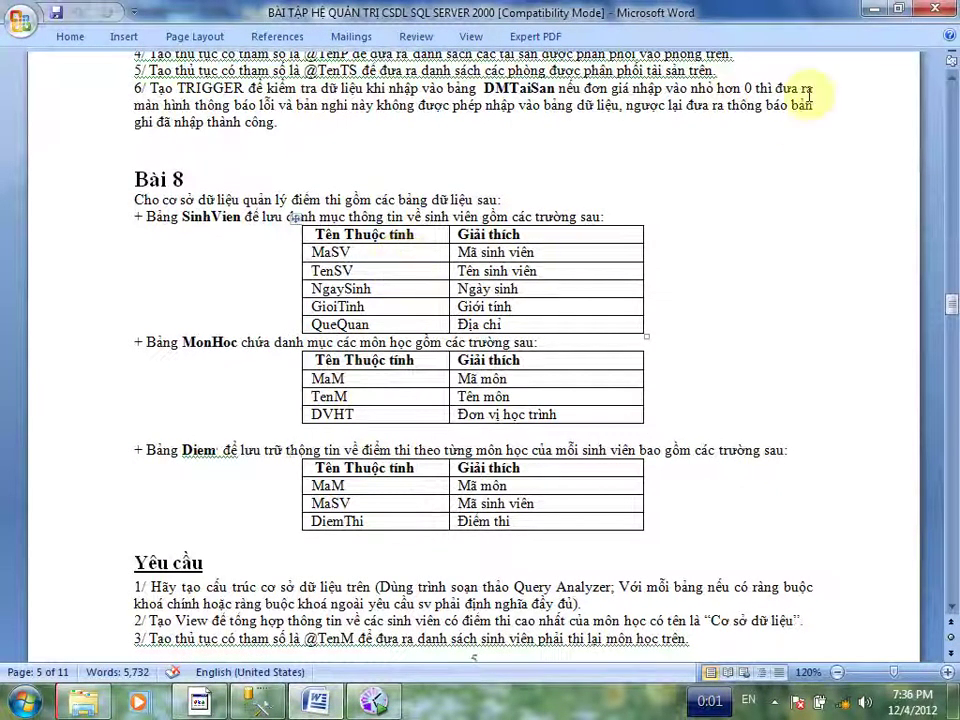
left_click(870, 8)
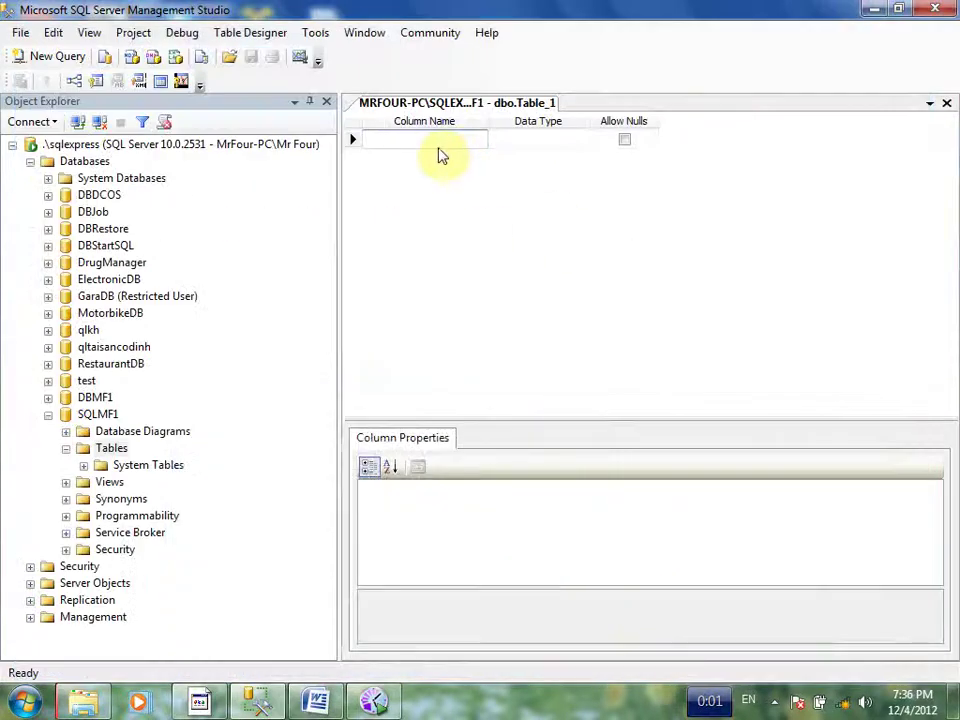
type("Ma")
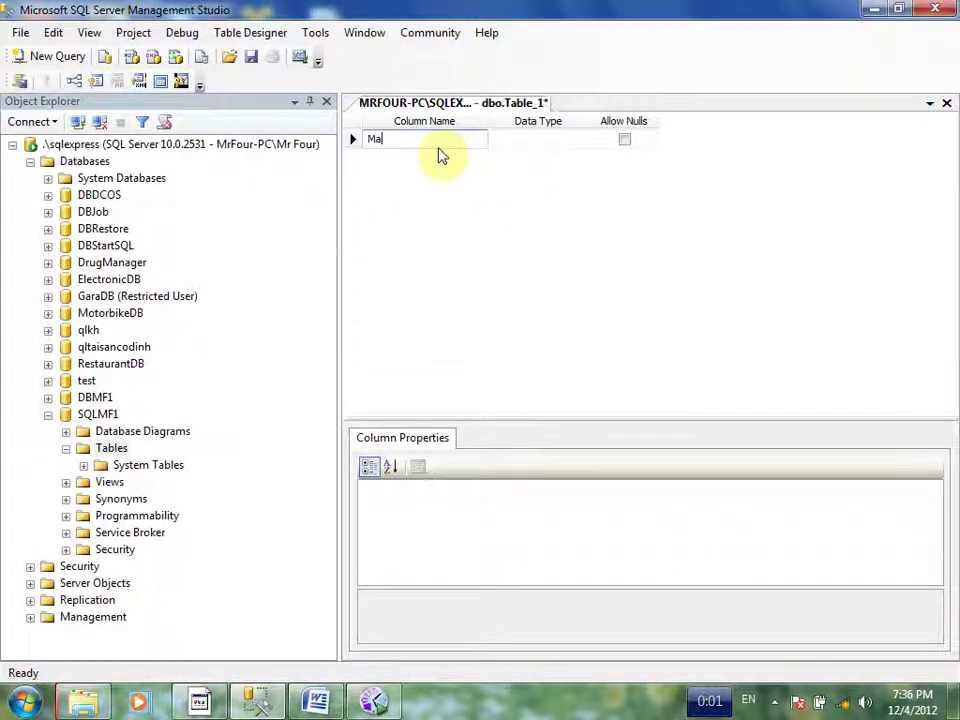
type("SV")
key("Tab")
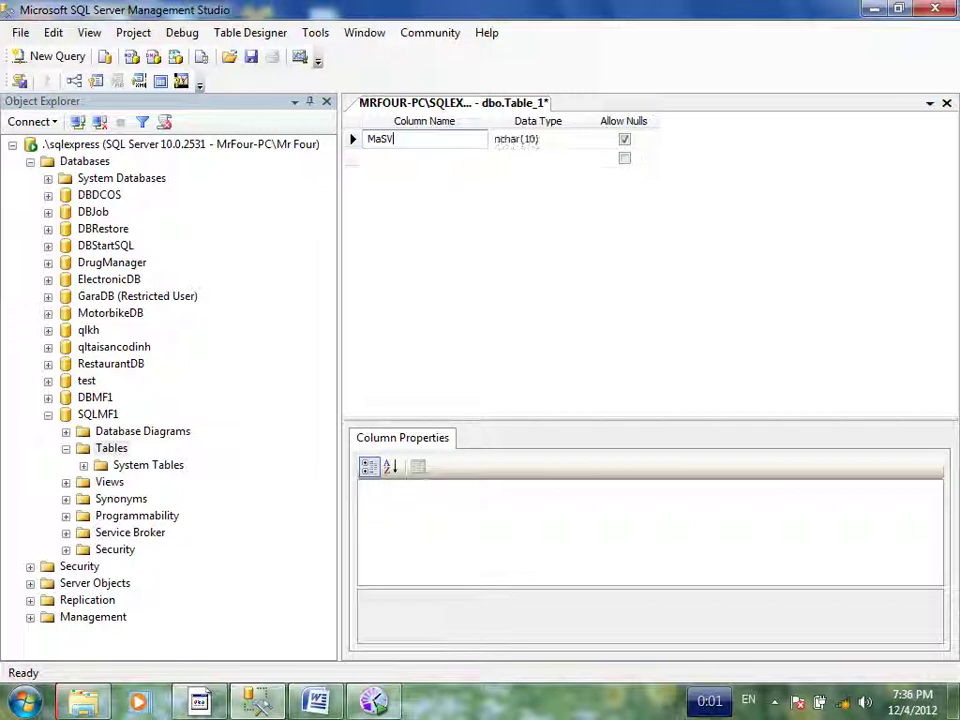
type("varc")
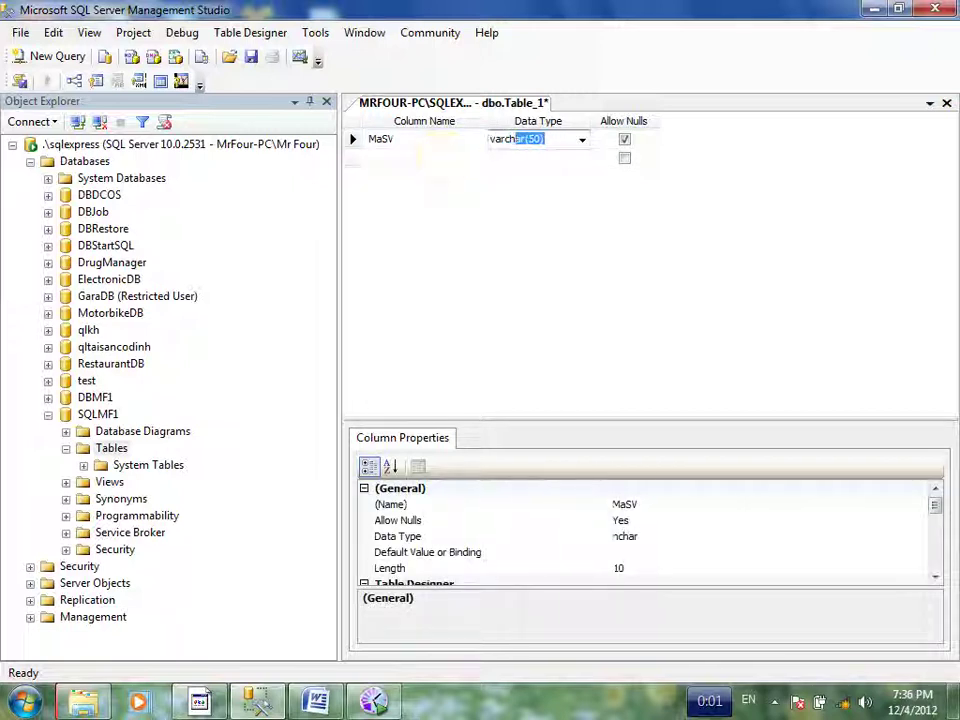
key("Tab")
- Add a TenSV column of type nvarchar(50) below MaSV
left_click(441, 157)
type("T")
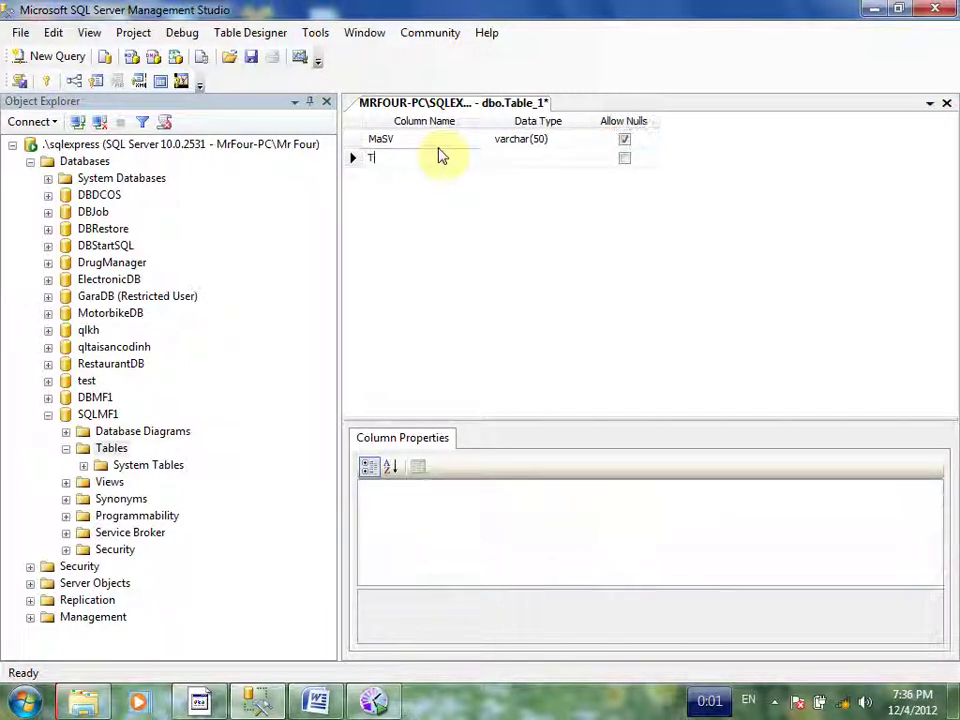
type("EnS")
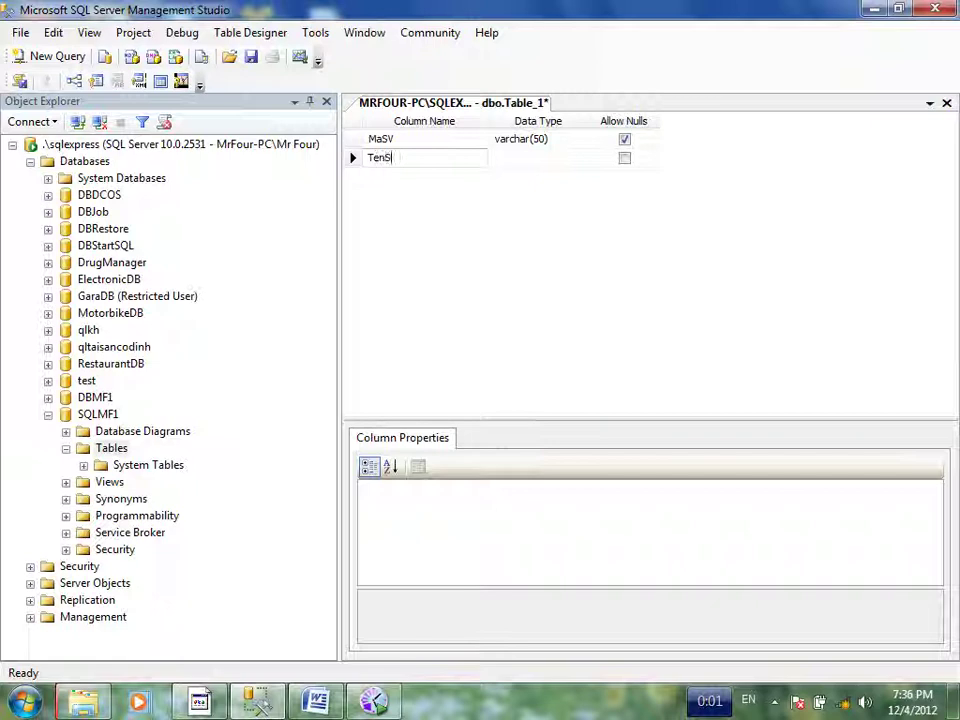
type("V")
key("Tab")
type("nvar")
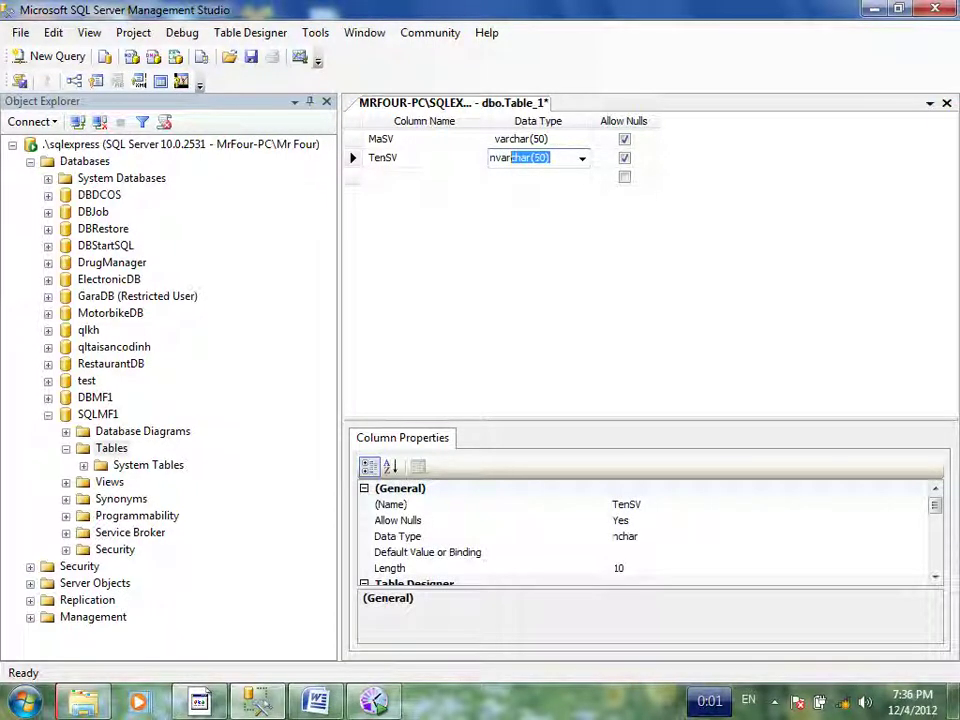
key("Tab")
key("Tab")
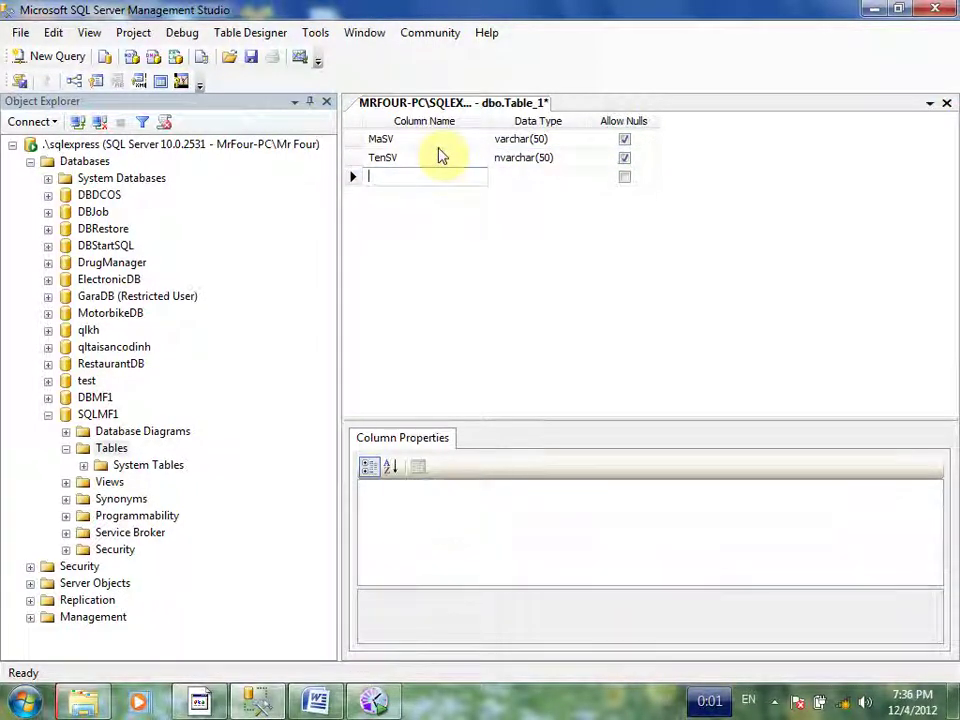
- Check the remaining SinhVien attributes in the Word document and add a NgaySinh column of type smalldatetime
left_click(316, 701)
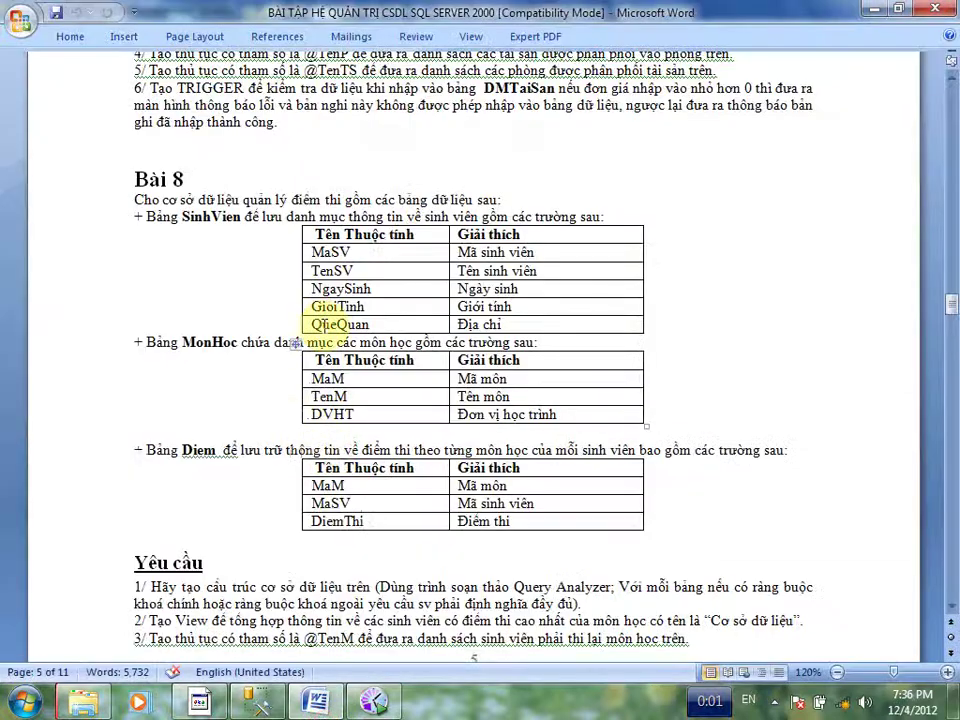
left_click(867, 9)
type("NgaySi")
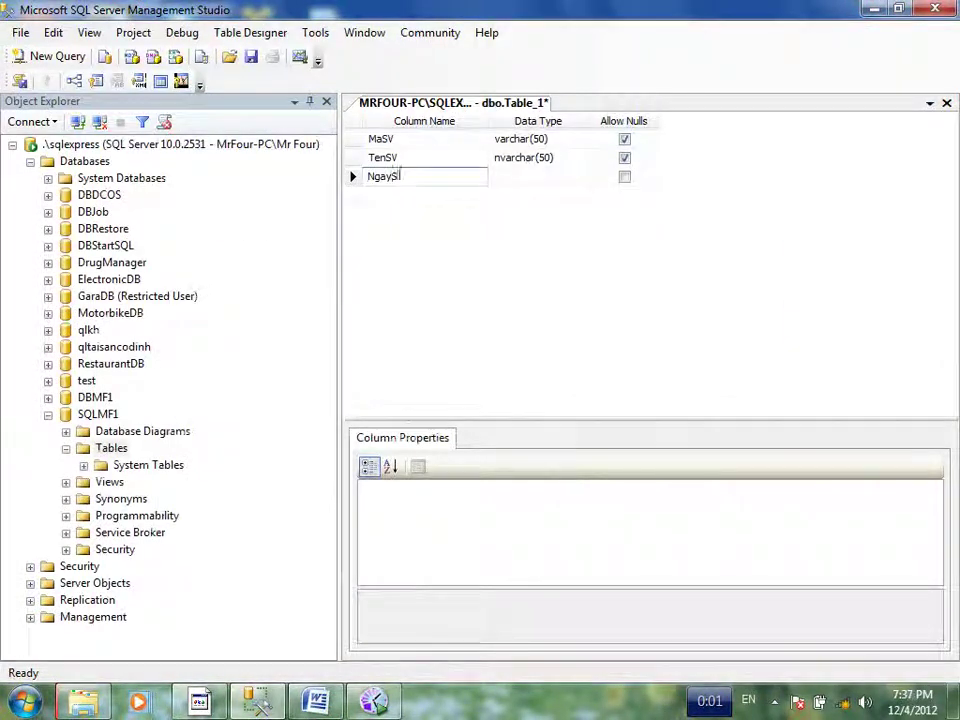
type("nh")
key("Tab")
type("date")
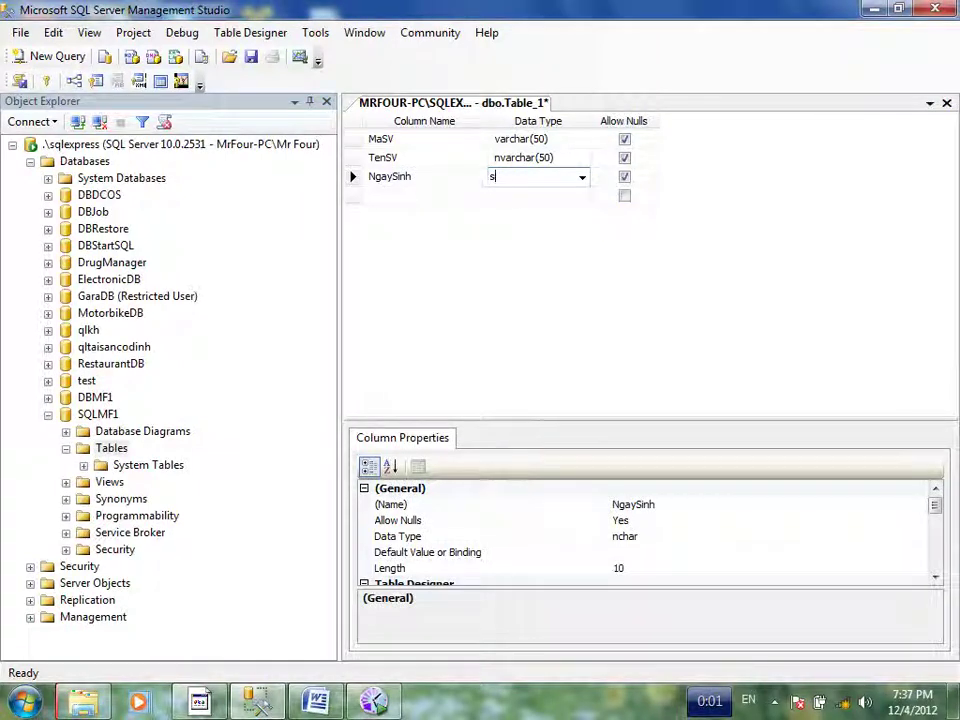
key("Tab")
key("Tab")
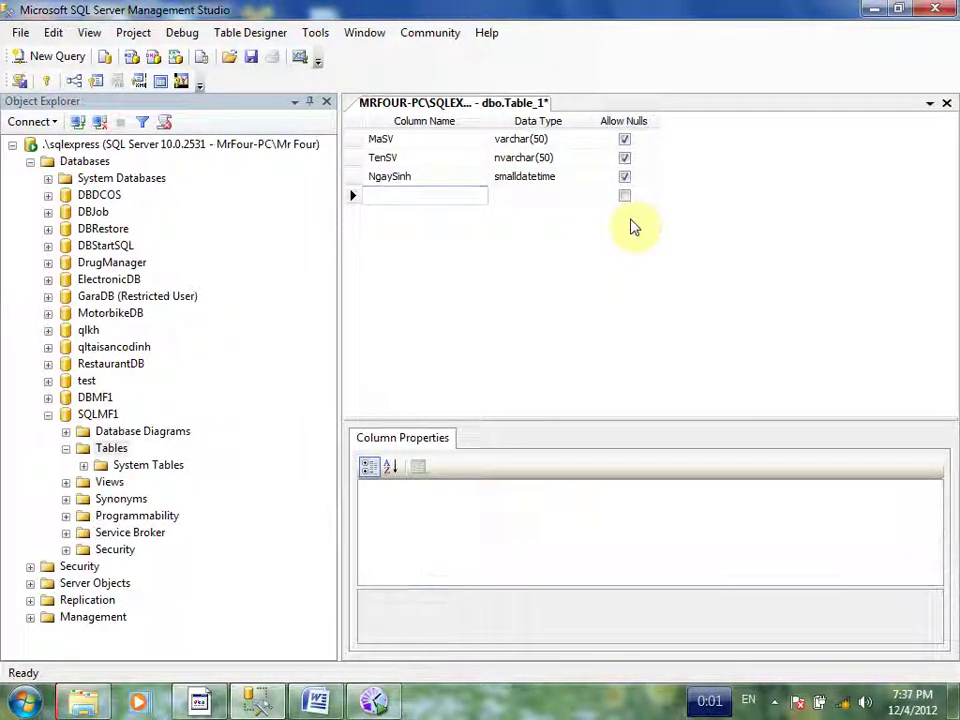
- Add a GioiTinh column of type nvarchar(10) below NgaySinh
type("GioiTinh")
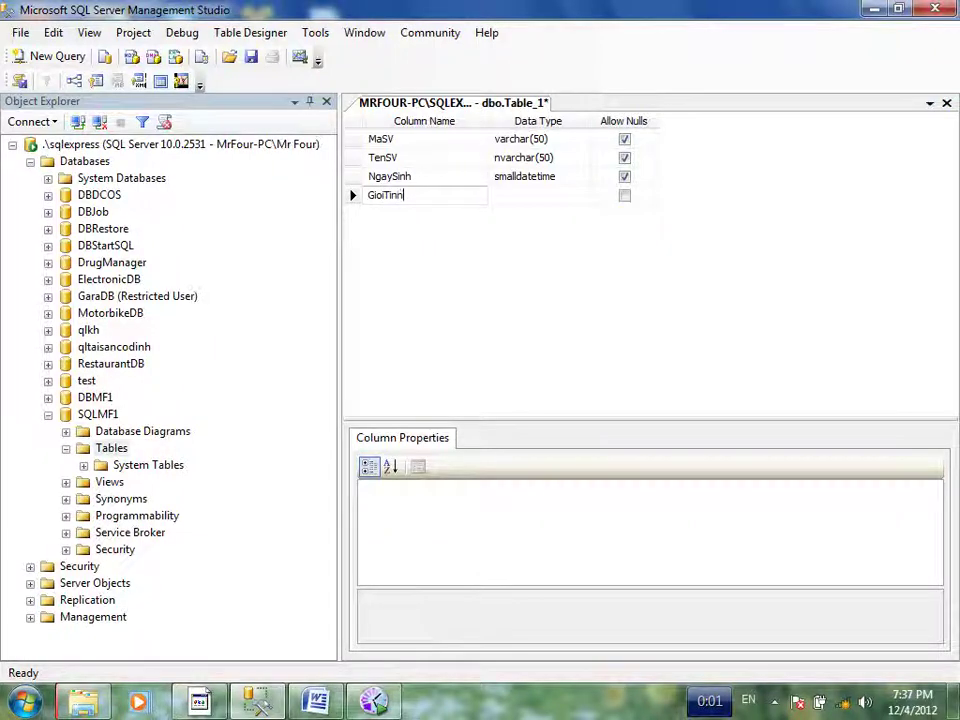
key("Tab")
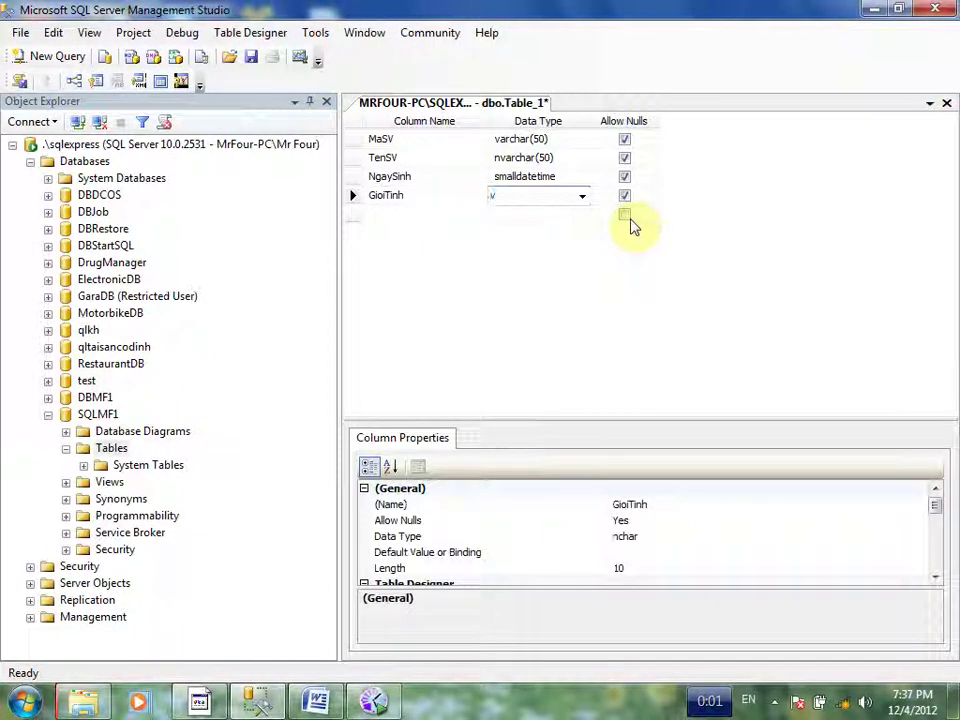
type("v")
key("BackSpace")
type("nvarchar")
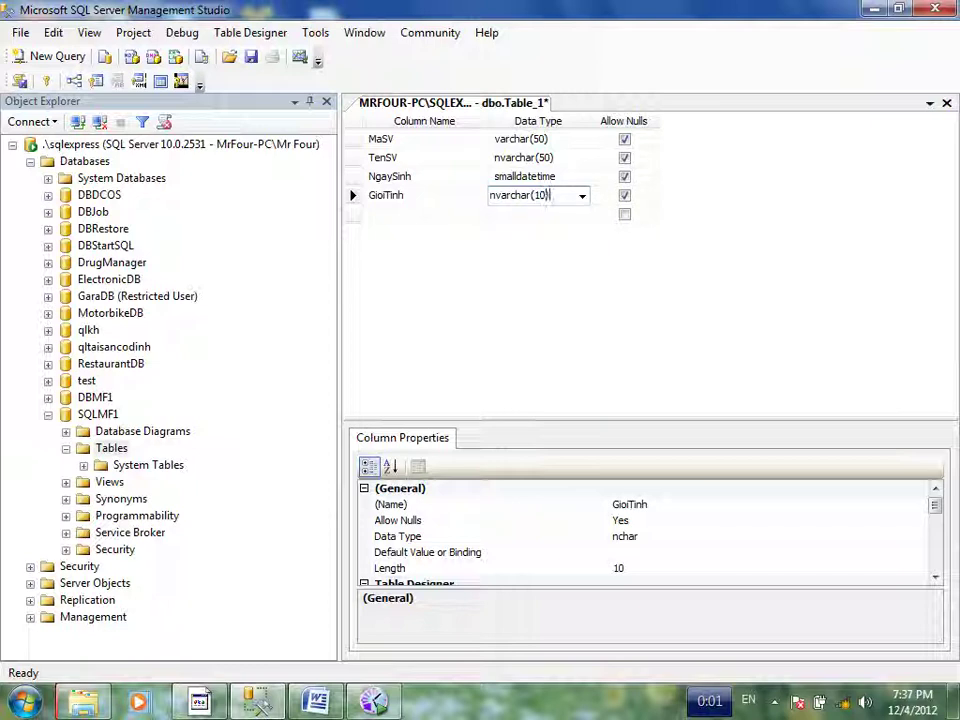
type("(10)")
key("Tab")
key("Tab")
- Add a QueQuan column of type nvarchar(50) below GioiTinh
type("Q")
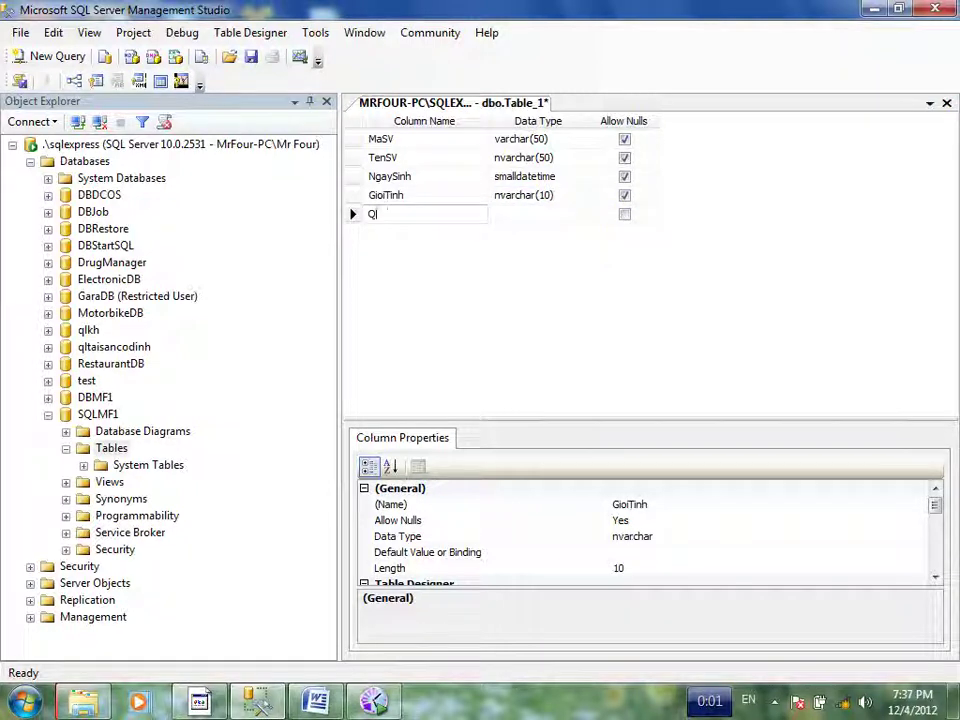
type("ueQuan")
key("Tab")
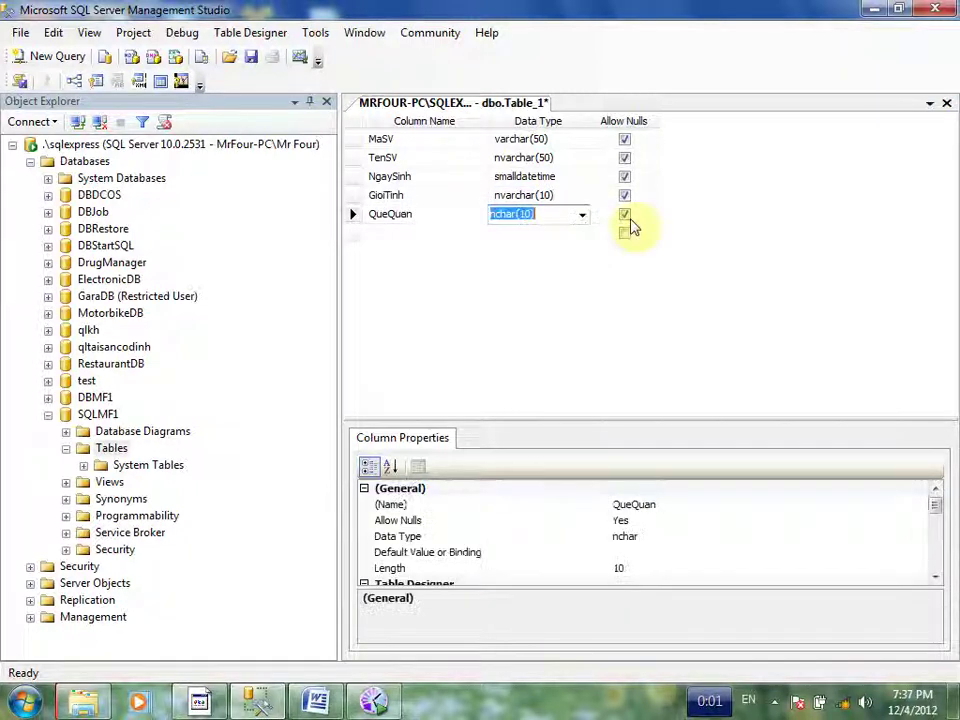
type("nvar")
key("Tab")
key("Tab")
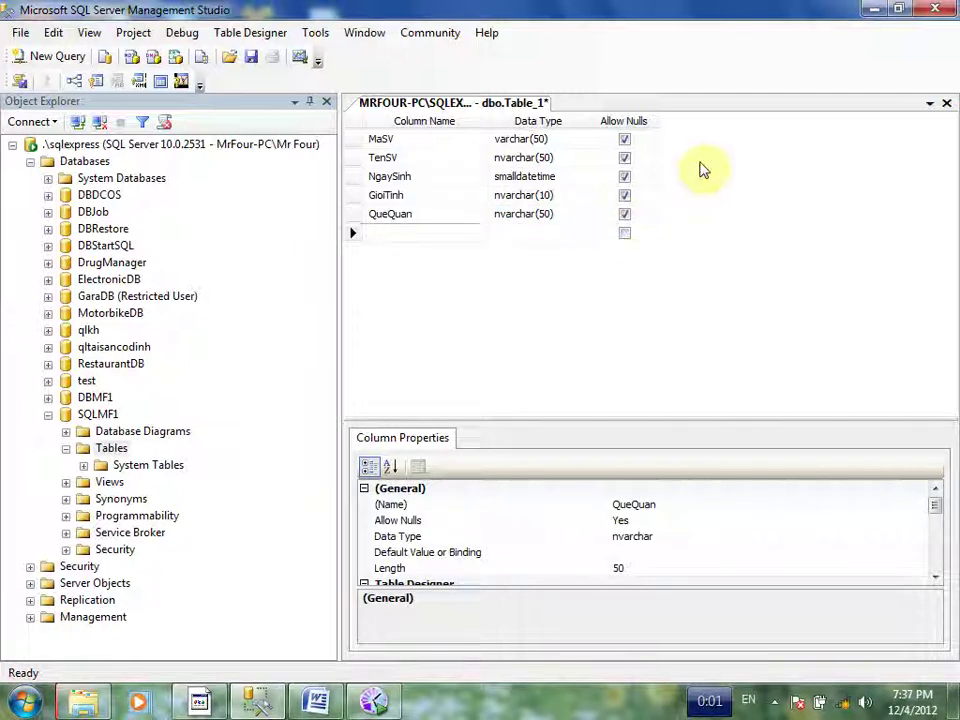
- Set the MaSV column as the table's primary key
left_click(350, 143)
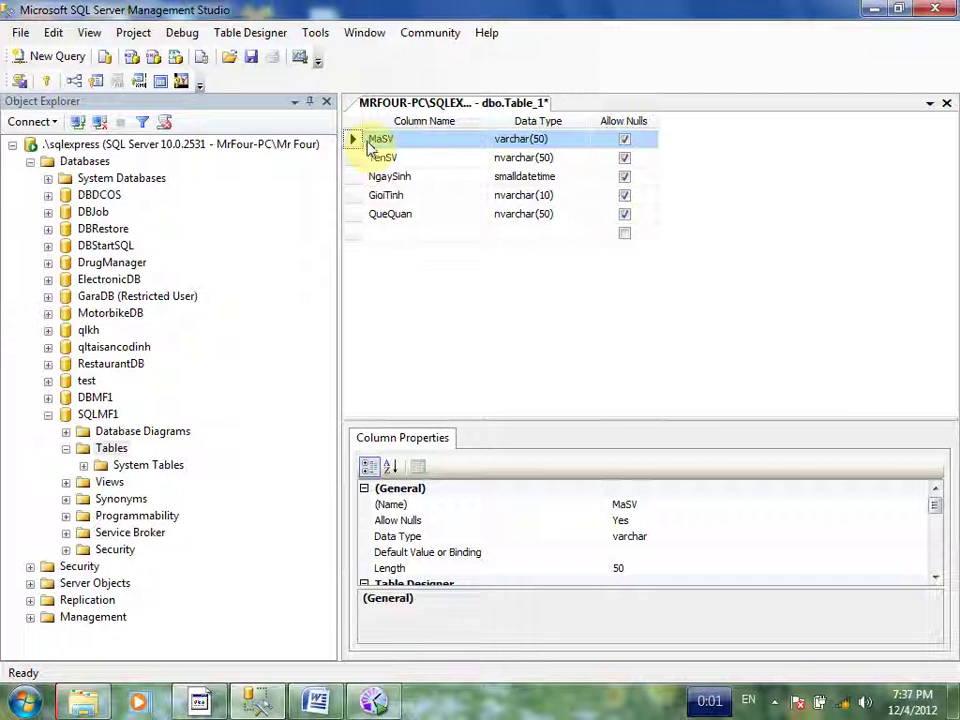
left_click(351, 157)
left_click(353, 142)
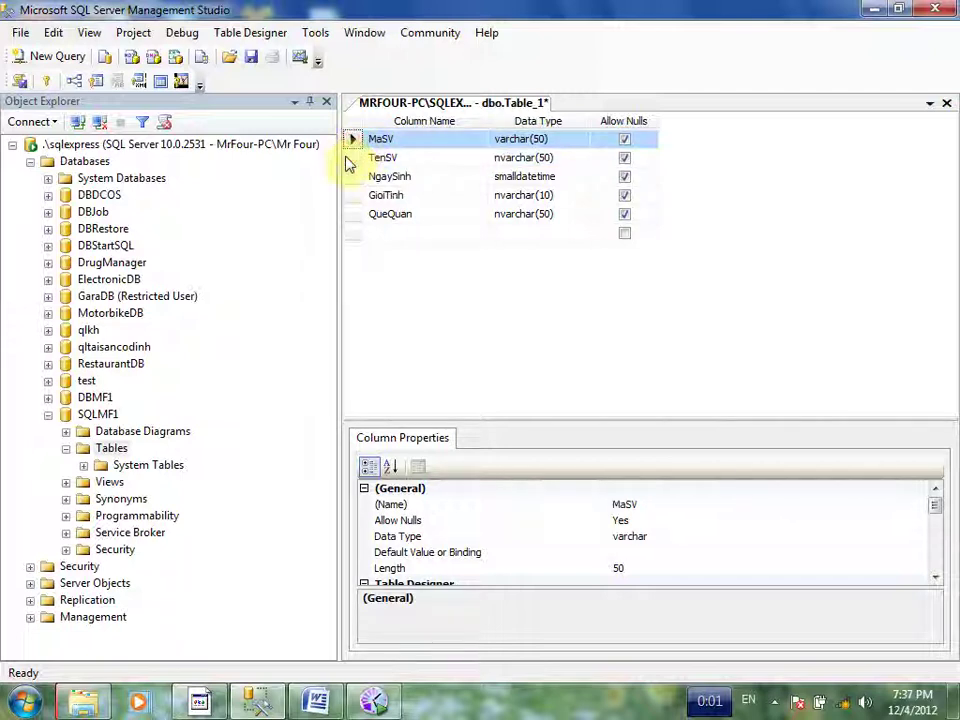
right_click(361, 144)
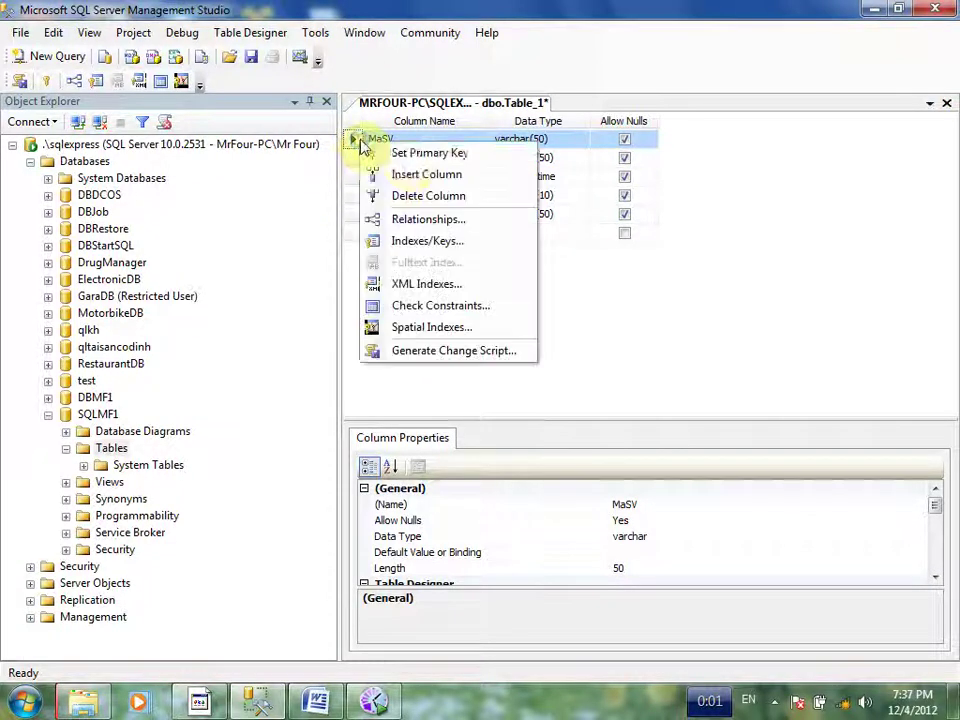
left_click(414, 153)
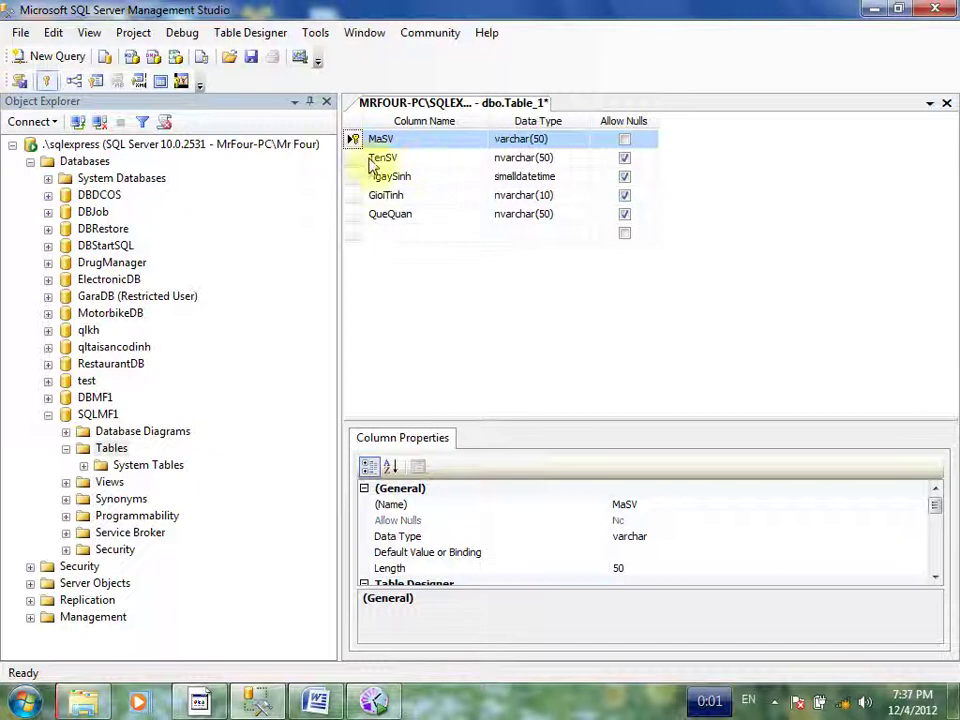
left_click(624, 198)
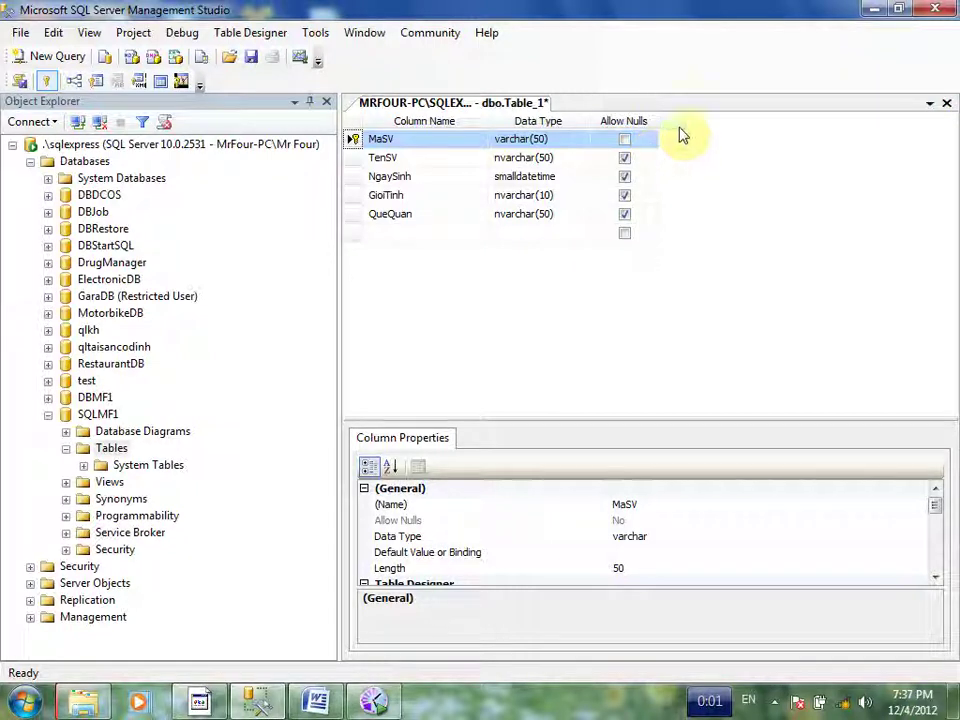
- Set MaSV and TenSV together as a composite primary key
left_click(364, 158)
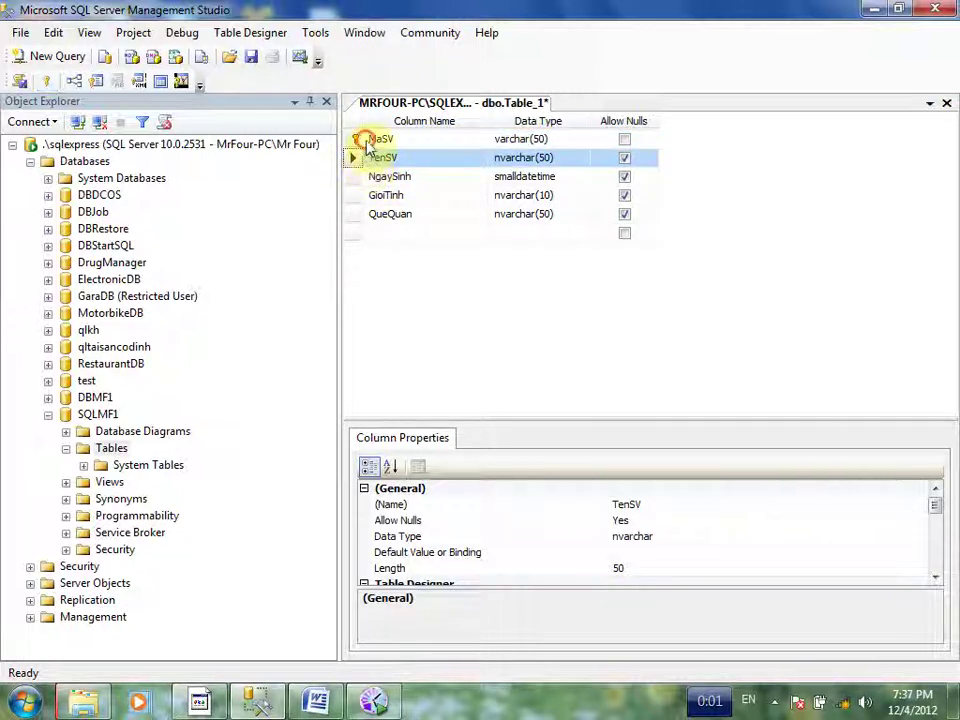
left_click(362, 139)
left_click(355, 159)
left_click(353, 145, "shift")
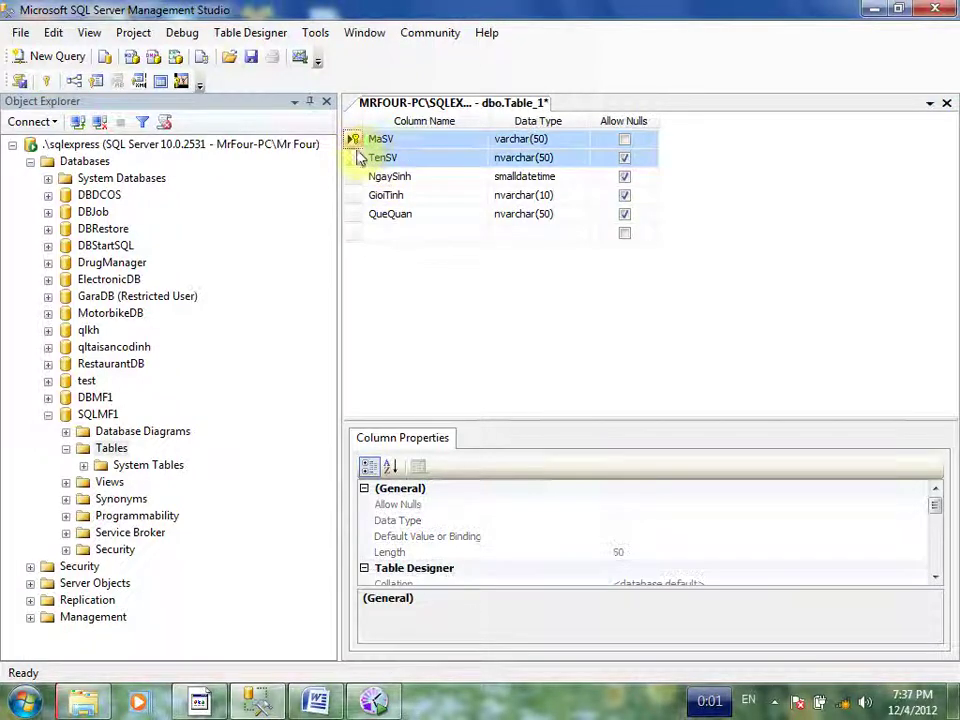
right_click(365, 147)
left_click(400, 152)
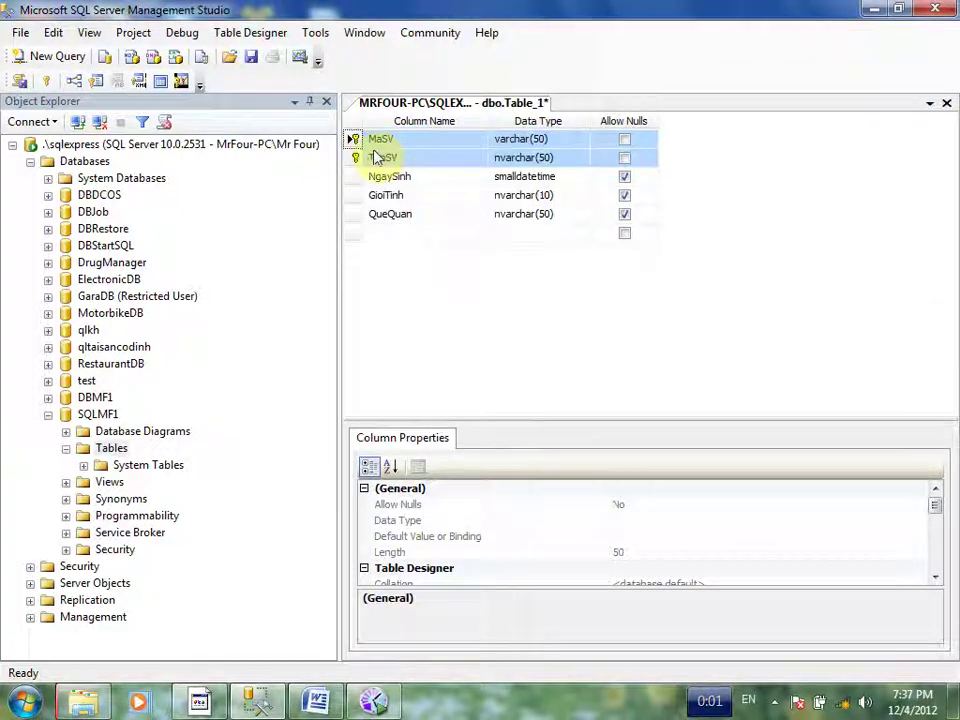
- Move GioiTinh above NgaySinh and set MaSV, TenSV and GioiTinh together as the composite primary key
left_click(377, 172)
left_click_drag(355, 158, 388, 185)
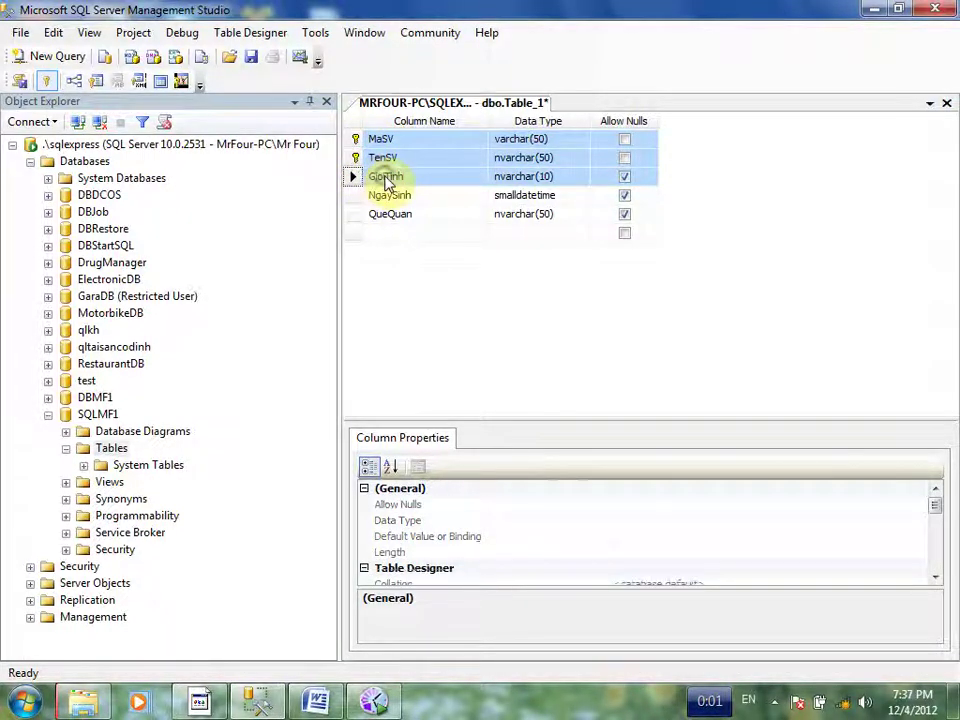
right_click(388, 182)
left_click(424, 188)
- Remove the primary key from the MaSV, TenSV and GioiTinh columns
right_click(413, 178)
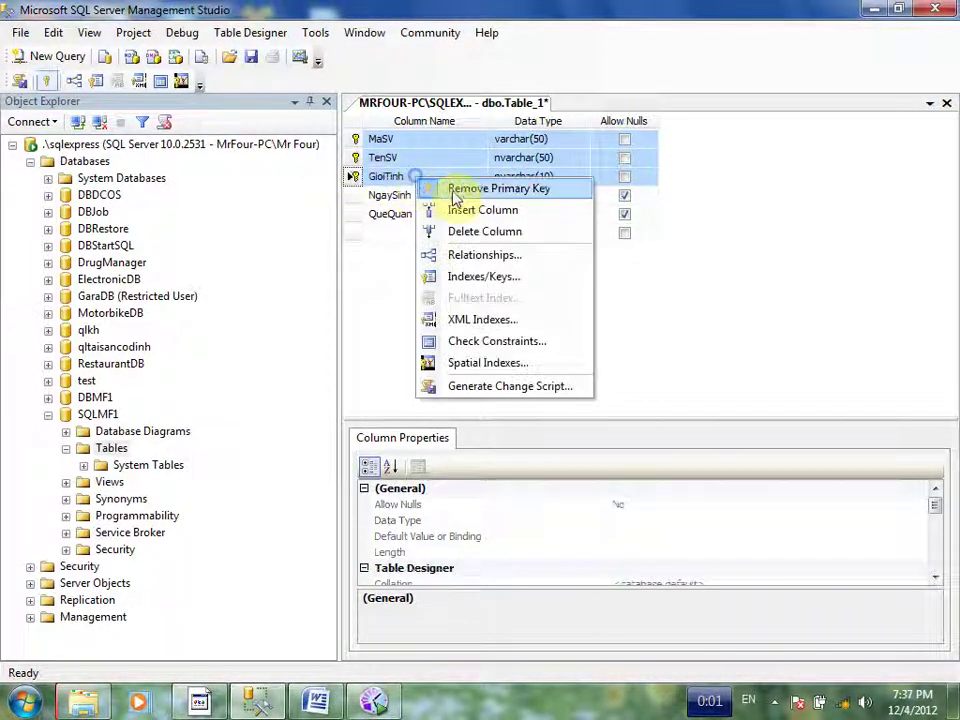
left_click(466, 190)
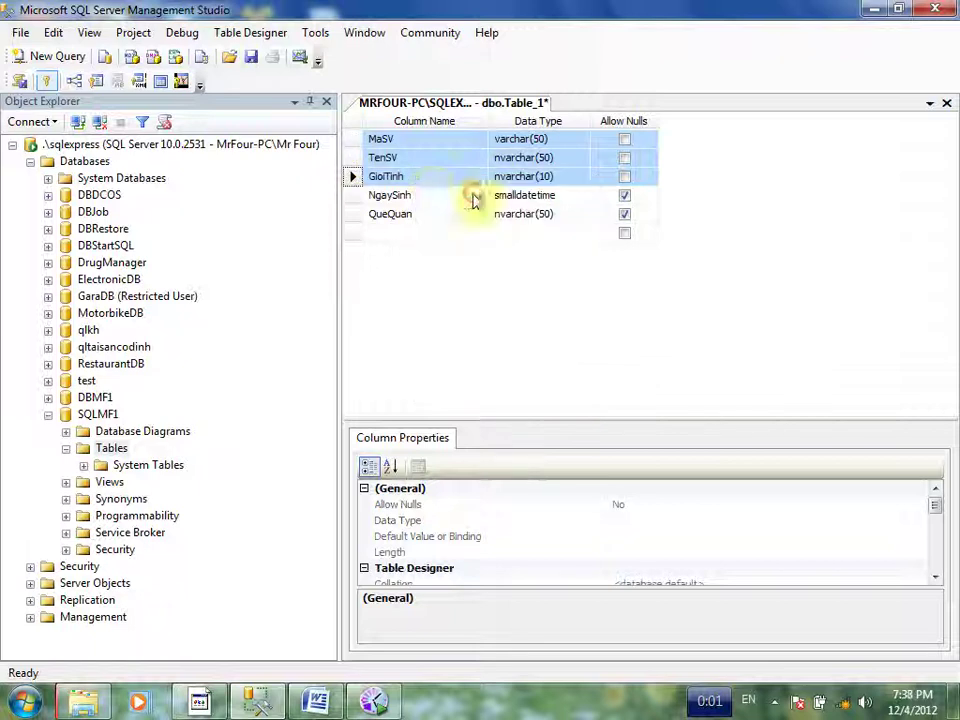
- Set MaSV, TenSV and GioiTinh as the composite primary key again and remove it from all three columns
right_click(382, 177)
left_click(420, 188)
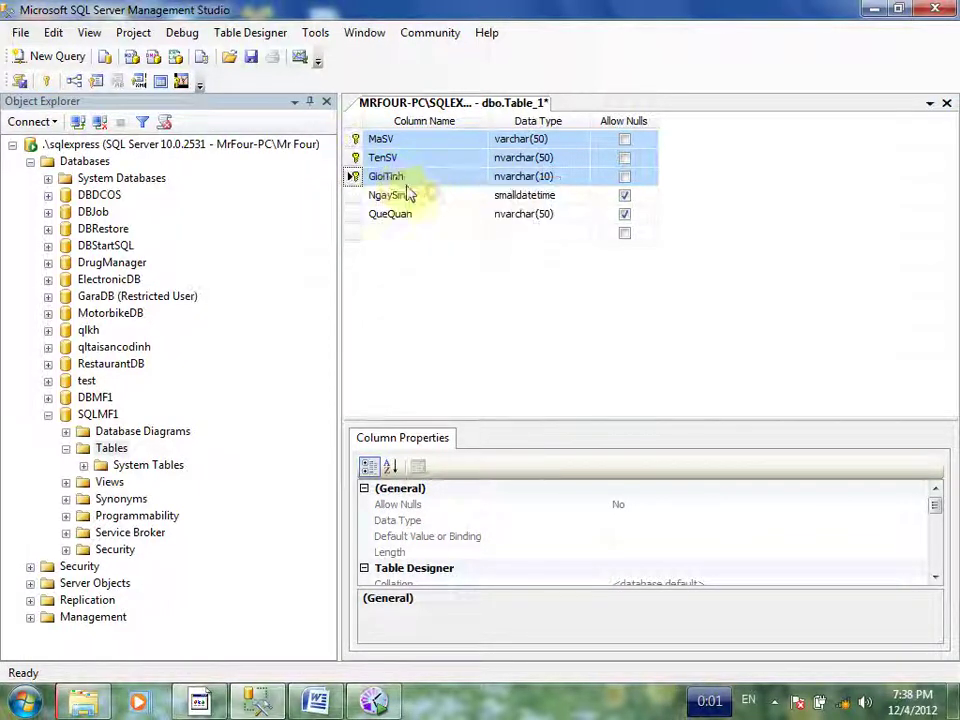
right_click(398, 182)
left_click(440, 189)
- Set the MaSV column alone as the table's primary key
left_click(358, 140)
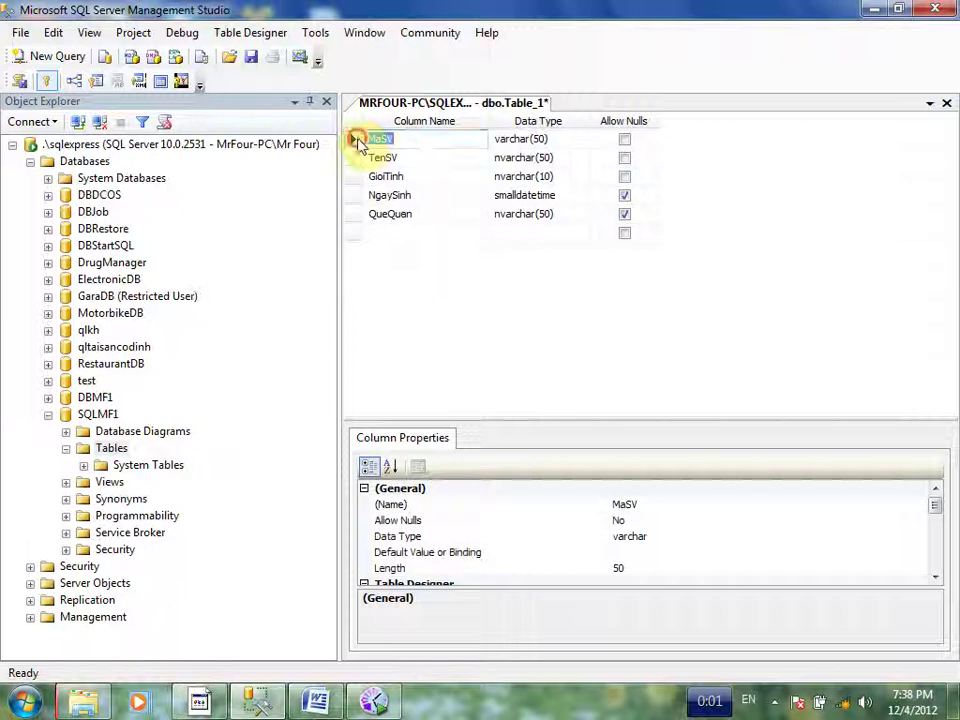
right_click(358, 140)
left_click(392, 148)
left_click(358, 157)
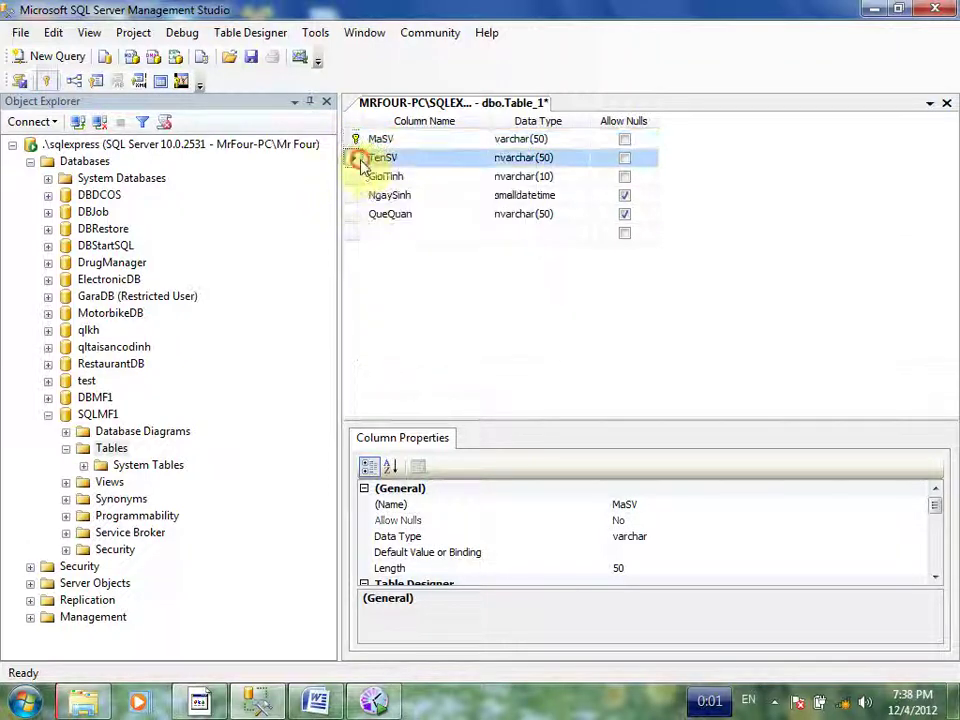
left_click(357, 195)
left_click(357, 213)
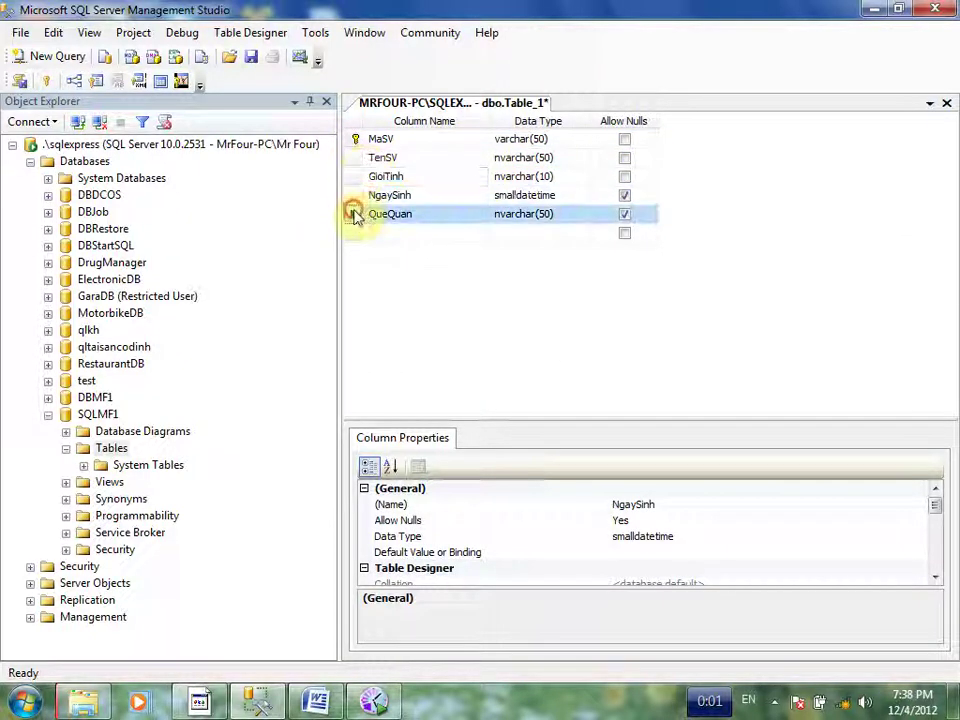
left_click(560, 157)
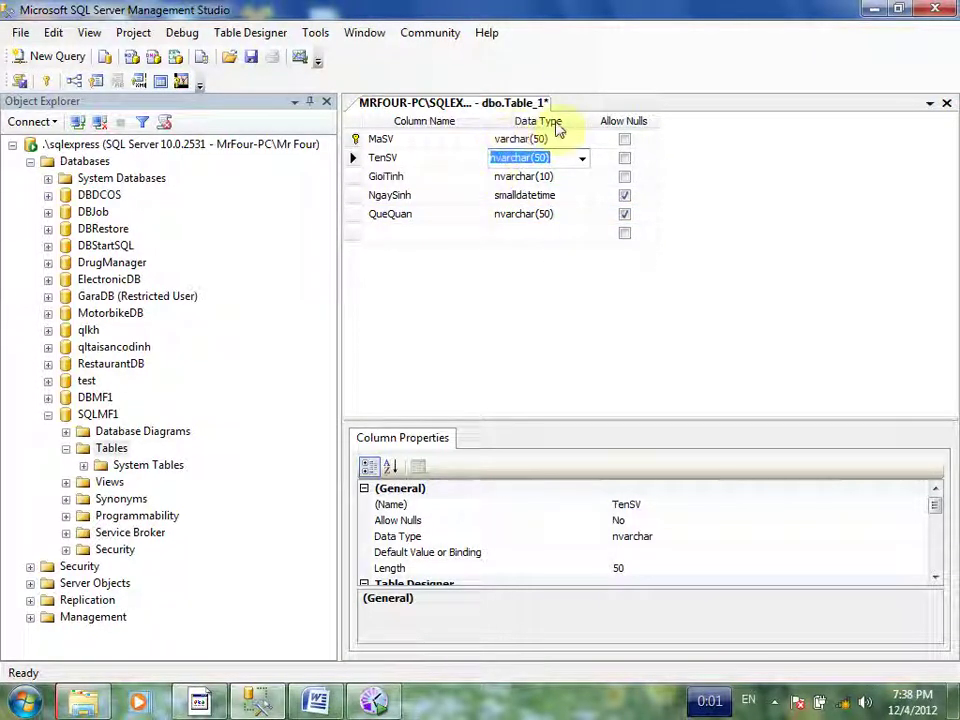
left_click(526, 156)
left_click(499, 138)
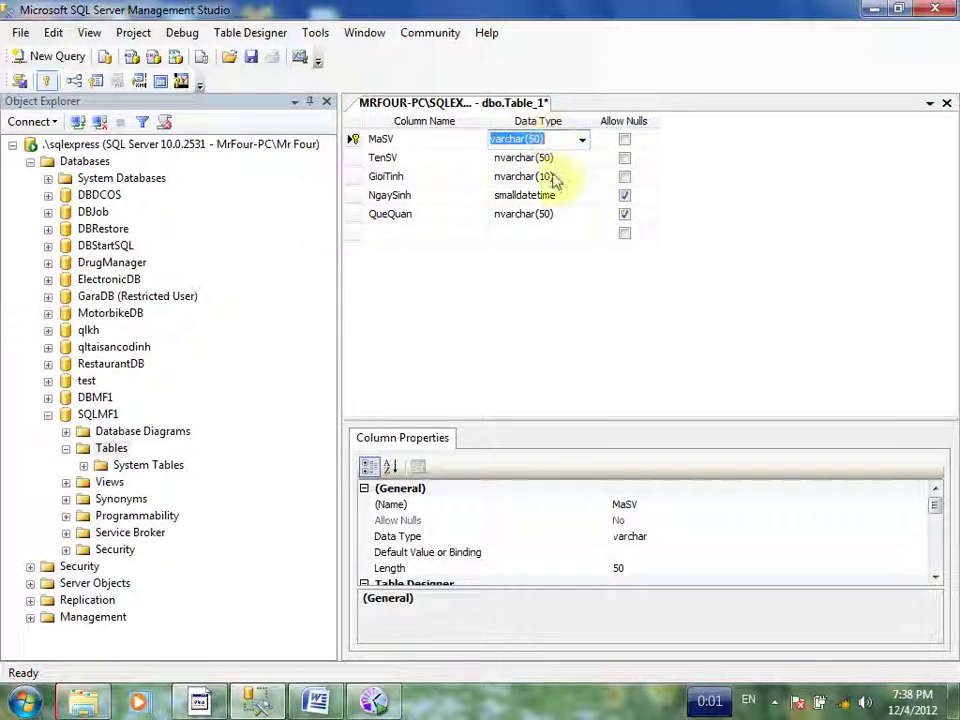
- Open a new query on the SQLMF1 database and write varchar(10) and char(10) on separate lines for comparison
right_click(104, 414)
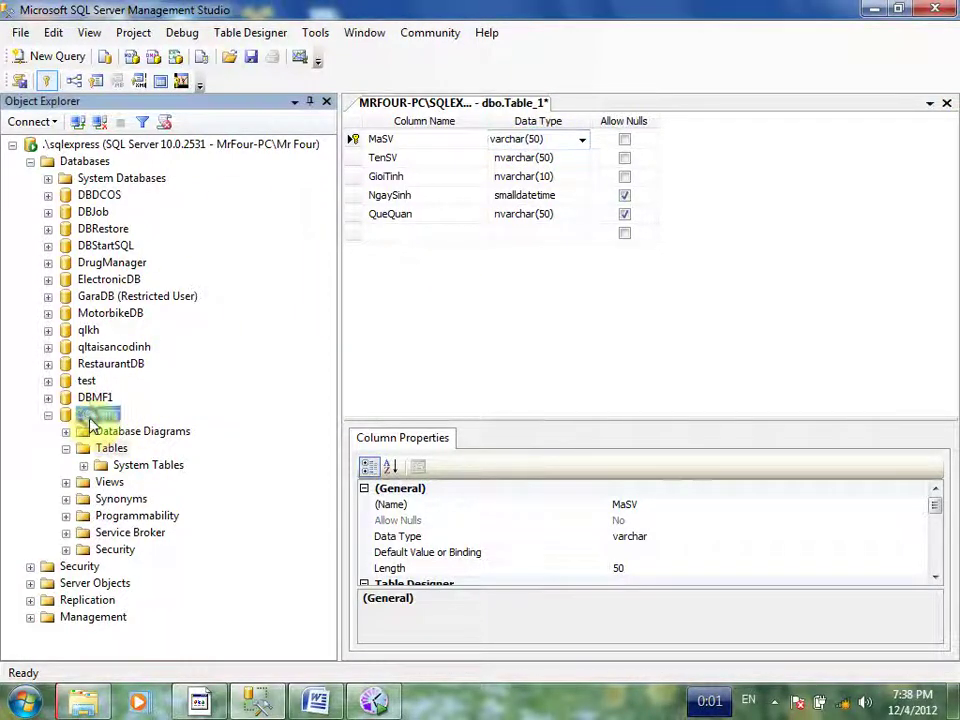
left_click(172, 428)
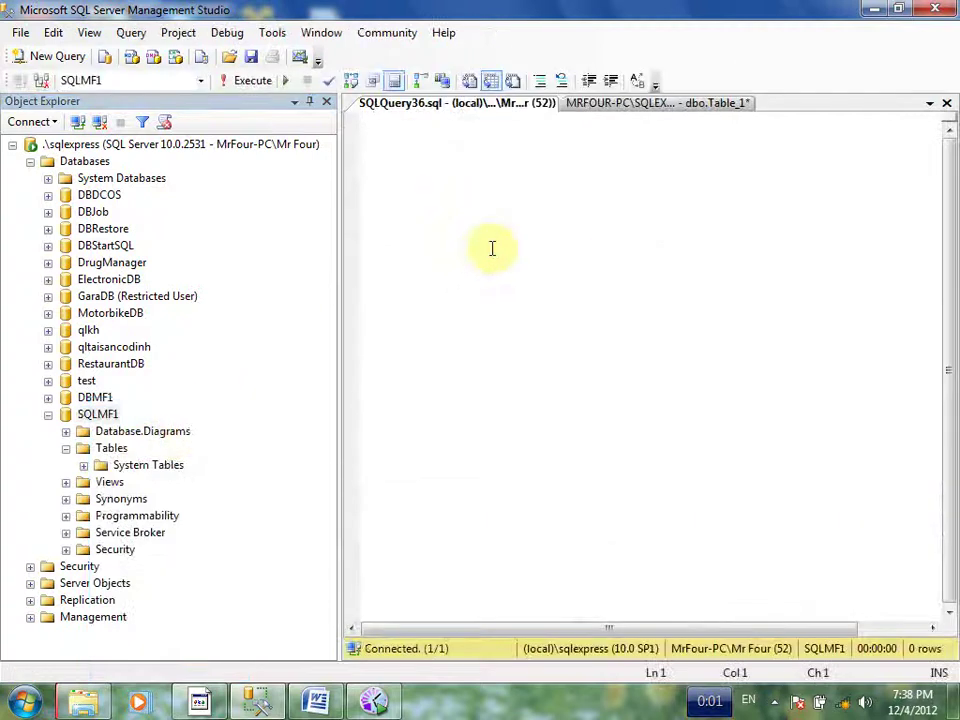
key("Return")
key("Return")
type("varchar(10")
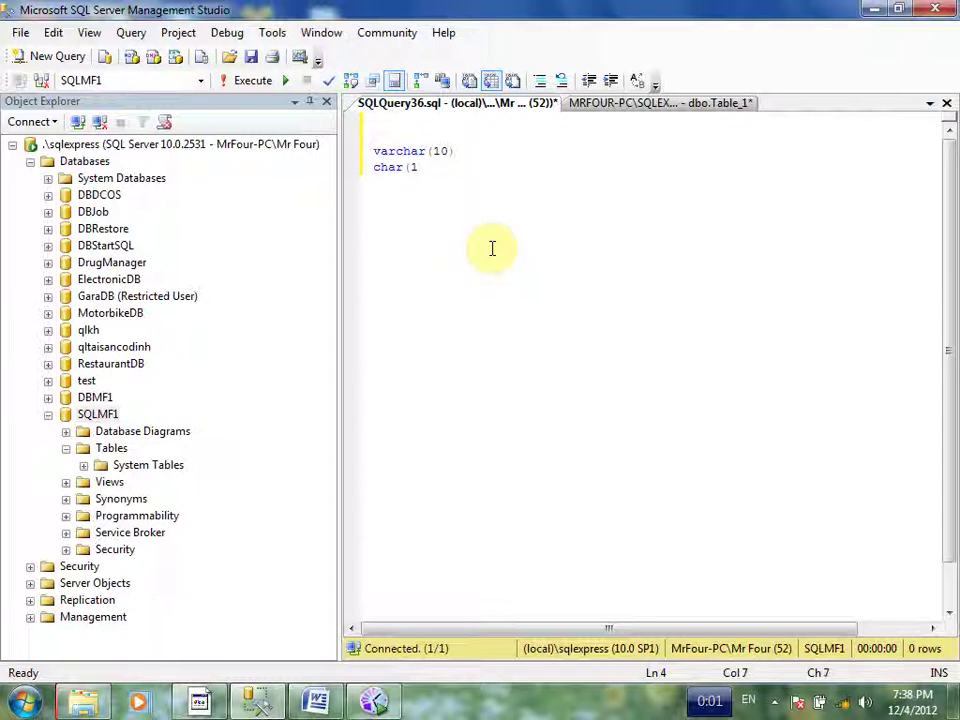
key("Return")
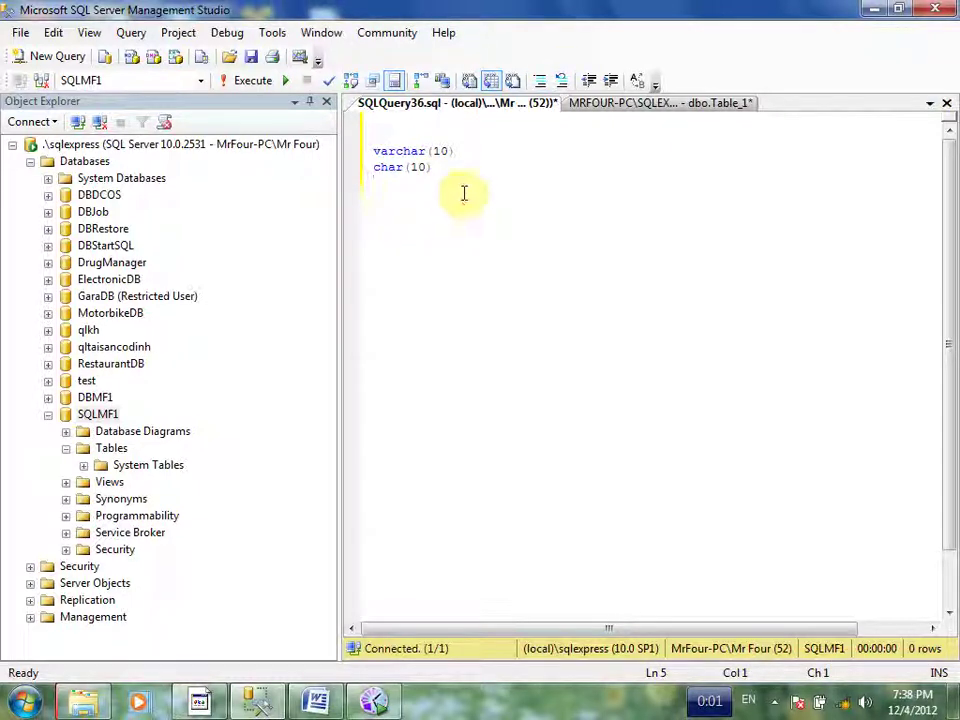
left_click(397, 151)
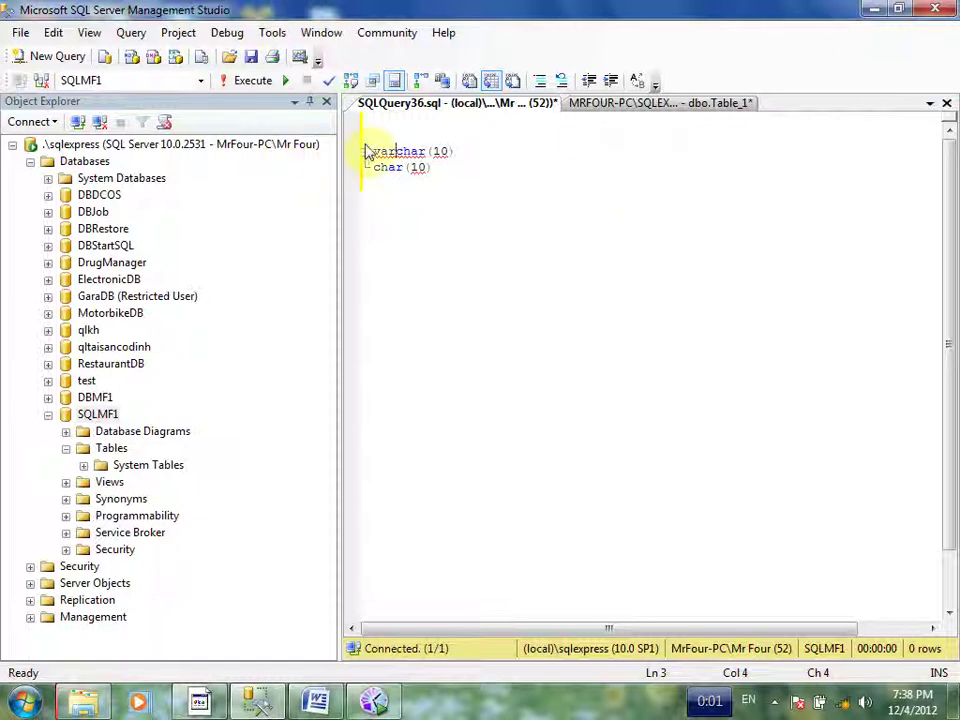
left_click(416, 167)
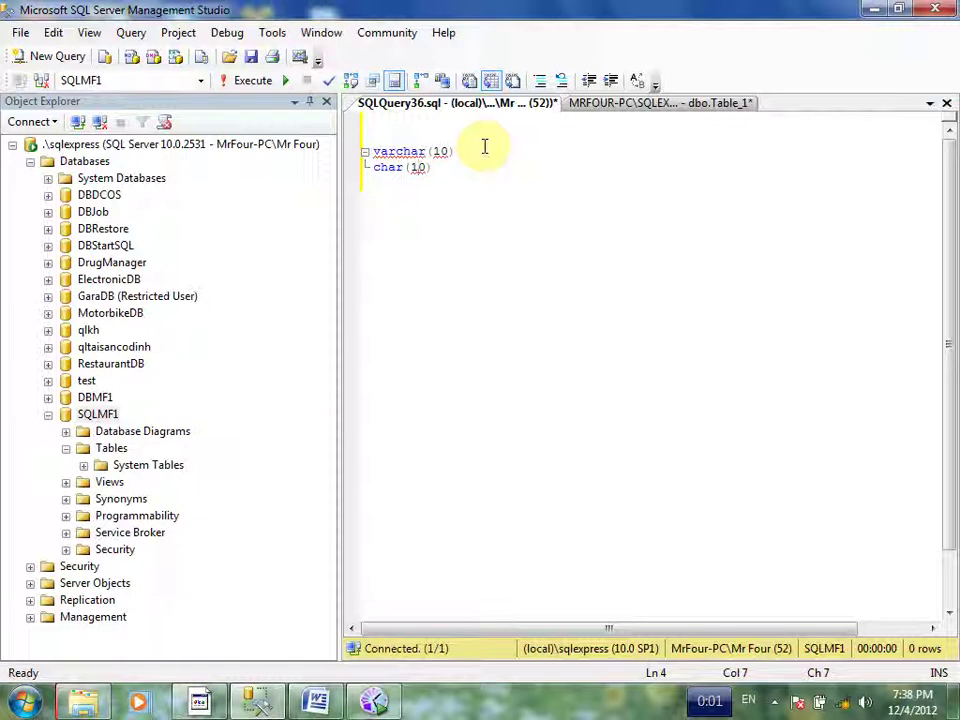
- Return to the table design and save the table under the name tbl_SinhVien
left_click(640, 105)
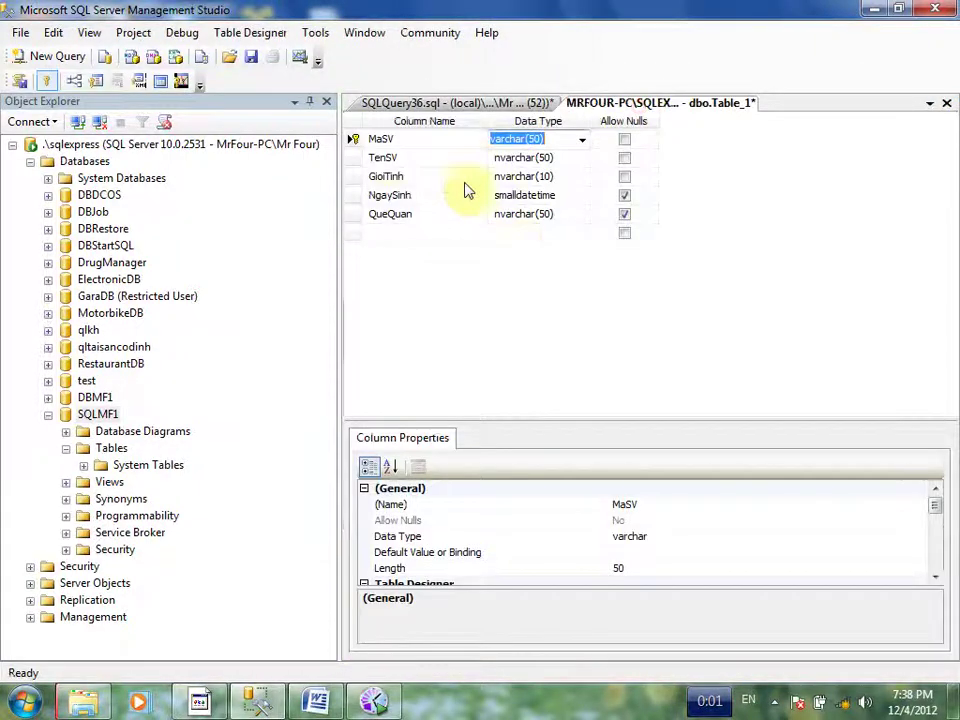
left_click(383, 158)
left_click(569, 139)
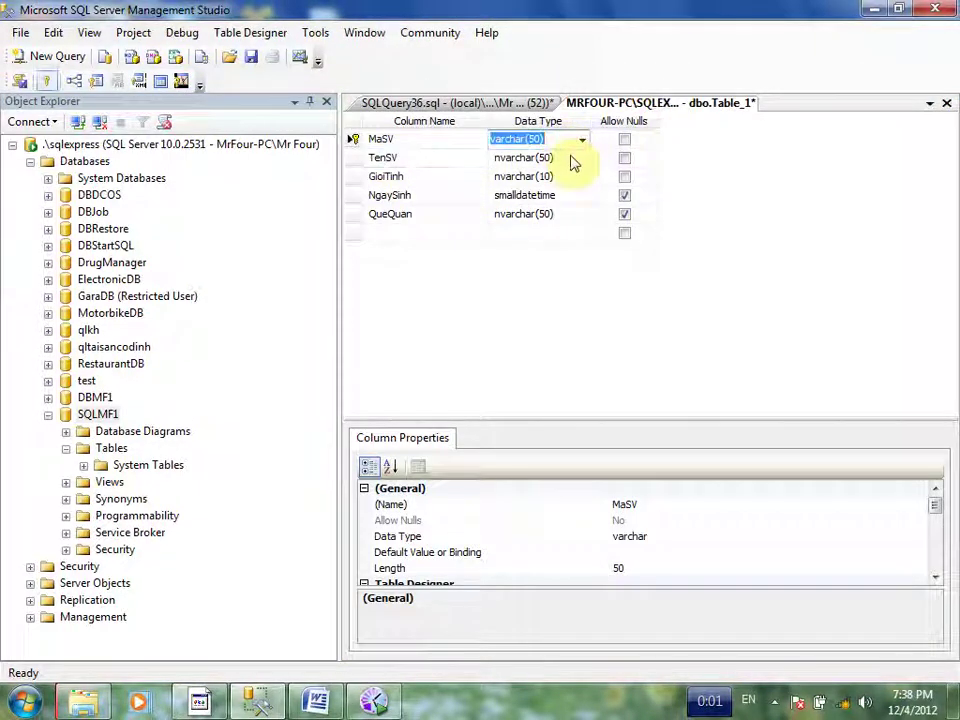
left_click(356, 158)
left_click(355, 140)
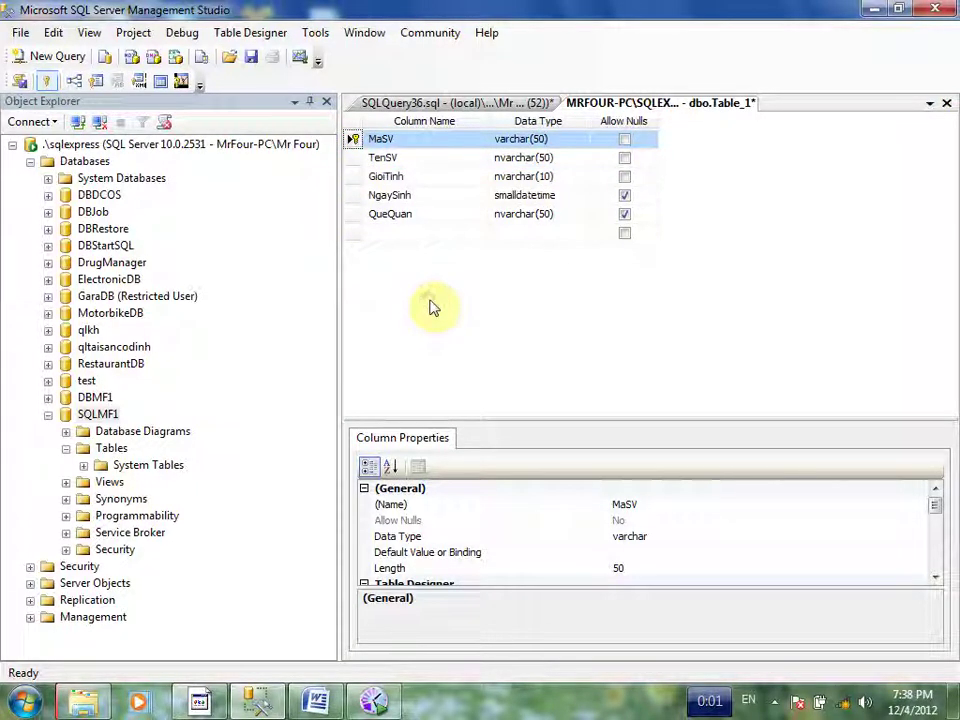
key("ctrl+s")
double_click(399, 337)
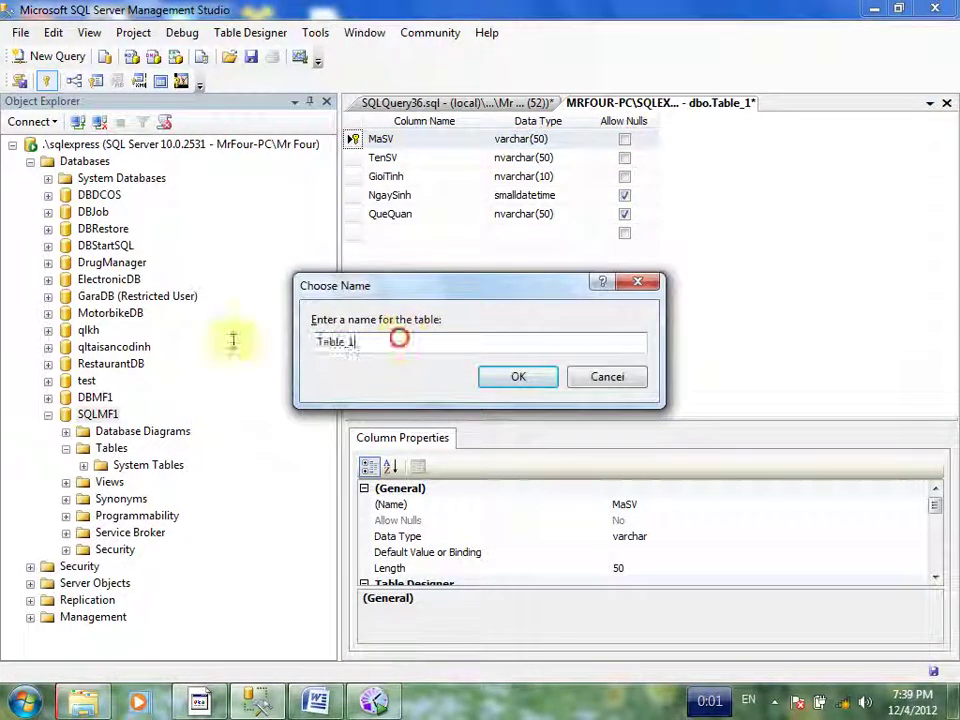
type("tb")
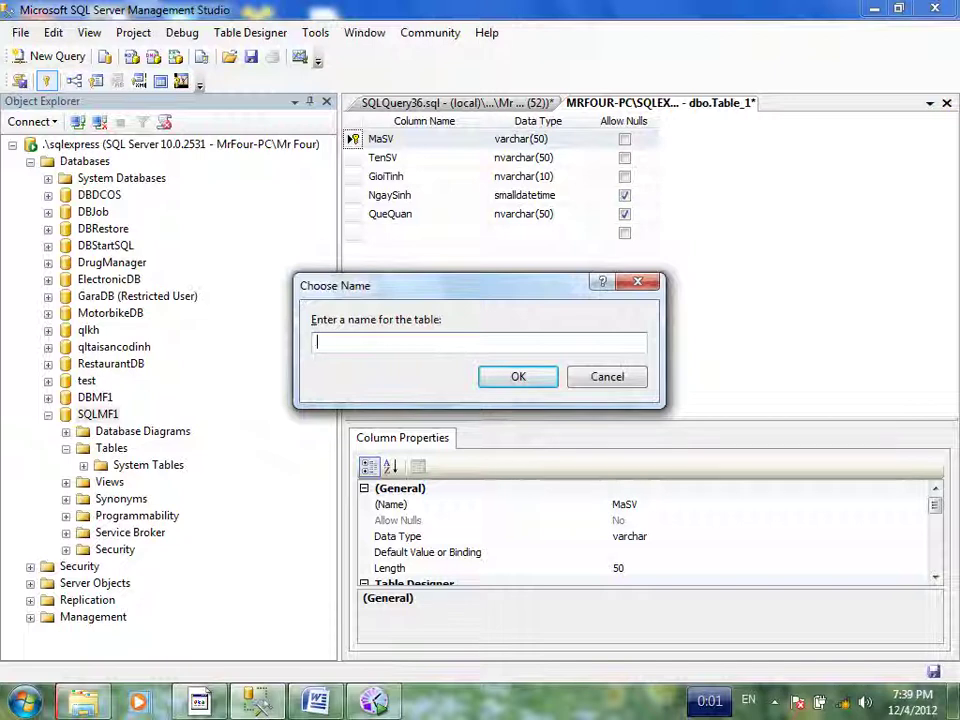
type("SinhVie")
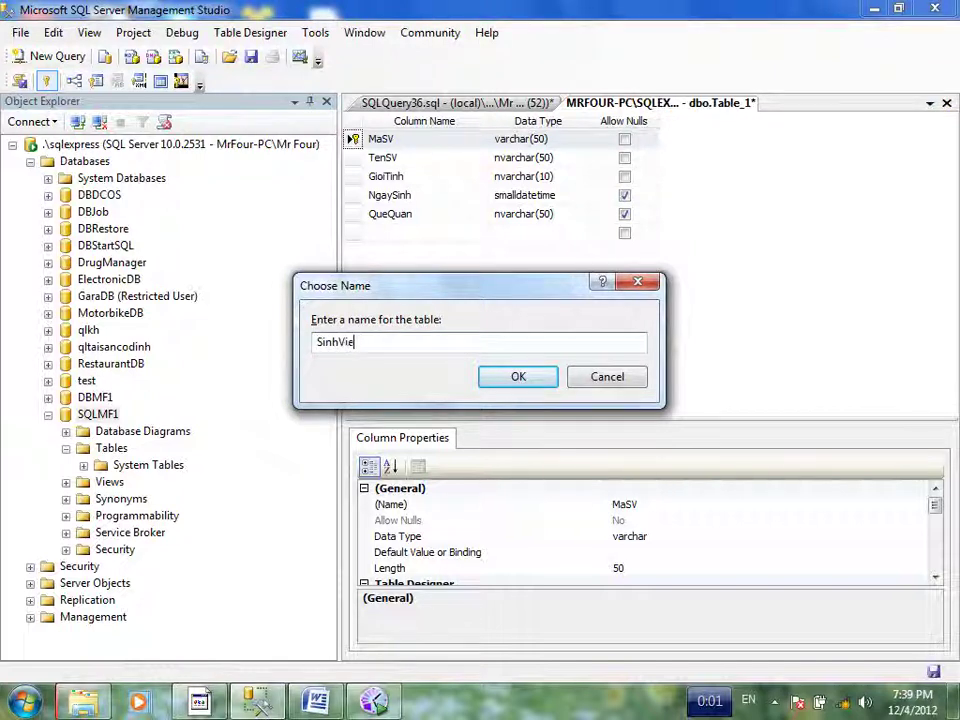
type("l_")
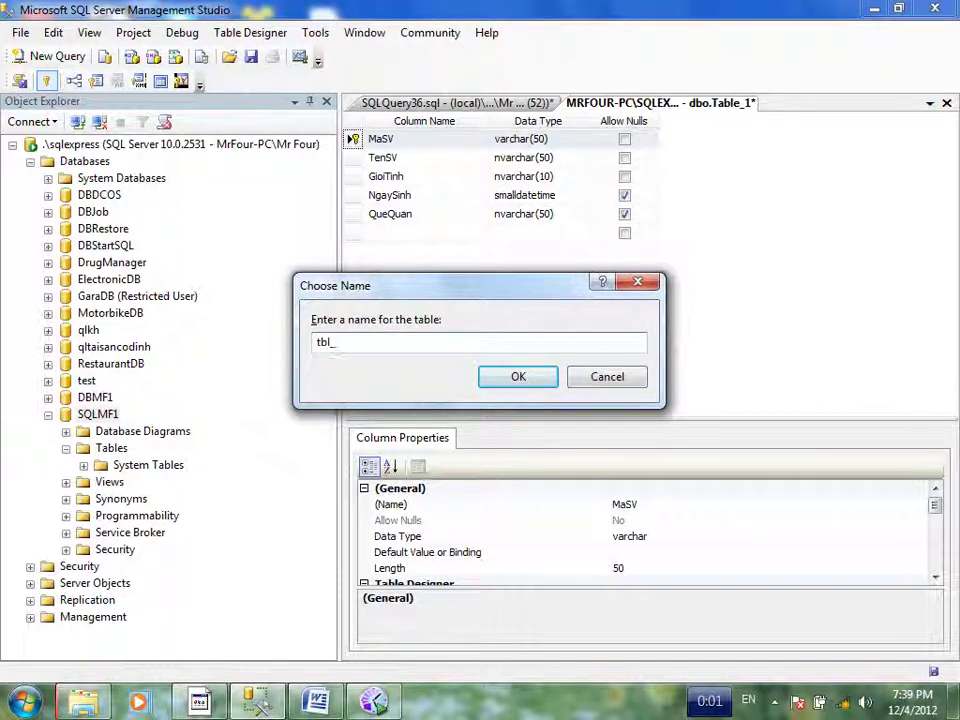
type("SinhVien")
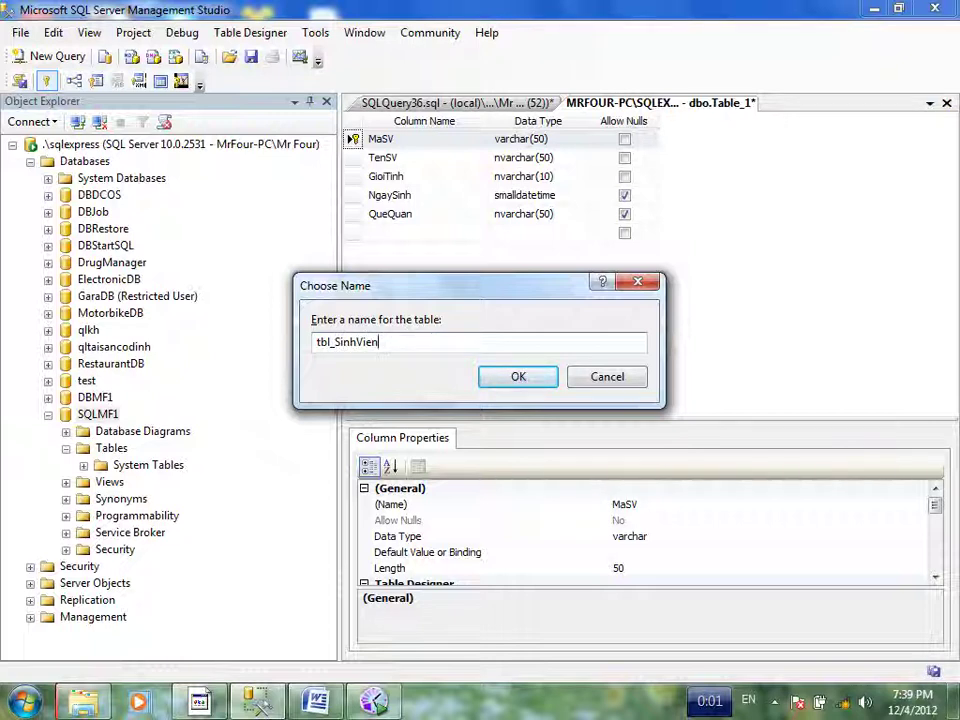
key("Return")
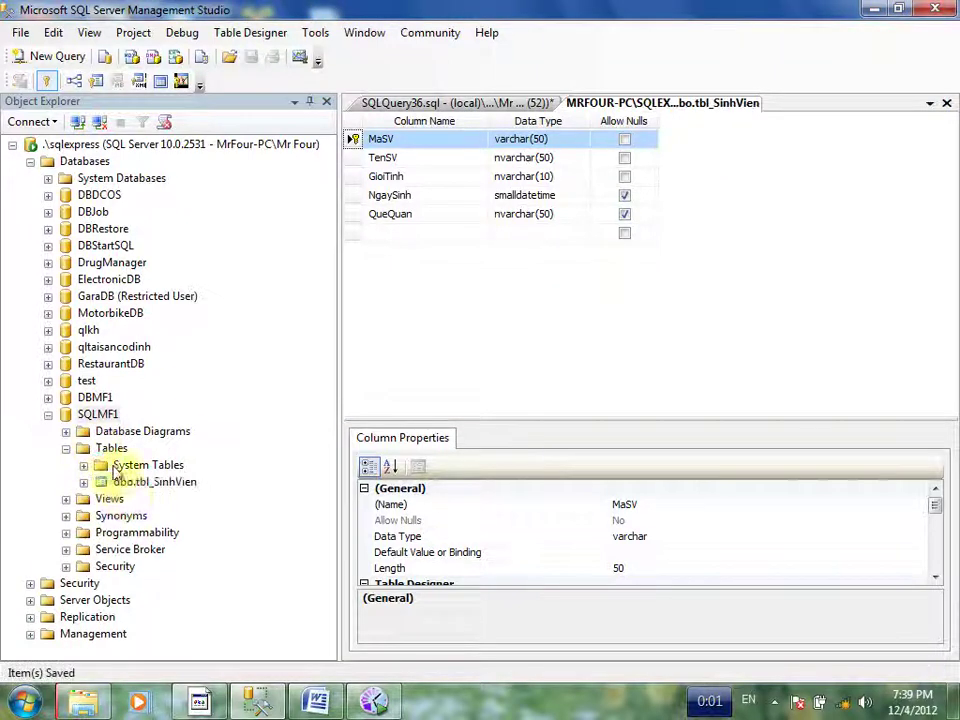
- Switch to the Word exercise, check the attributes listed for the MonHoc table, and return to SQL Server Management Studio
left_click(135, 483)
left_click(320, 700)
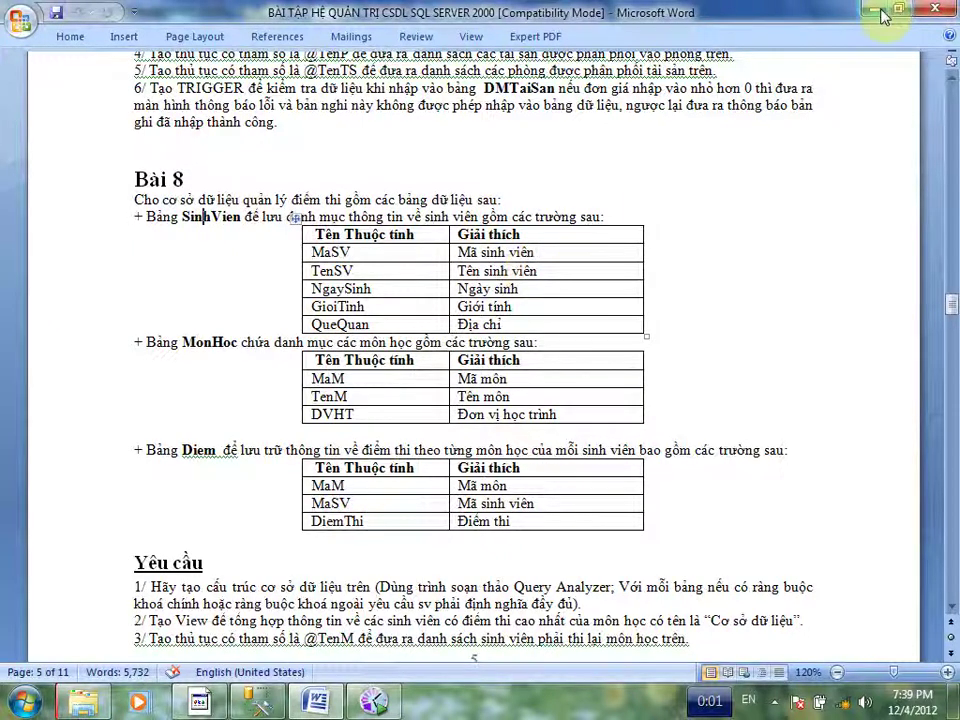
left_click(314, 414)
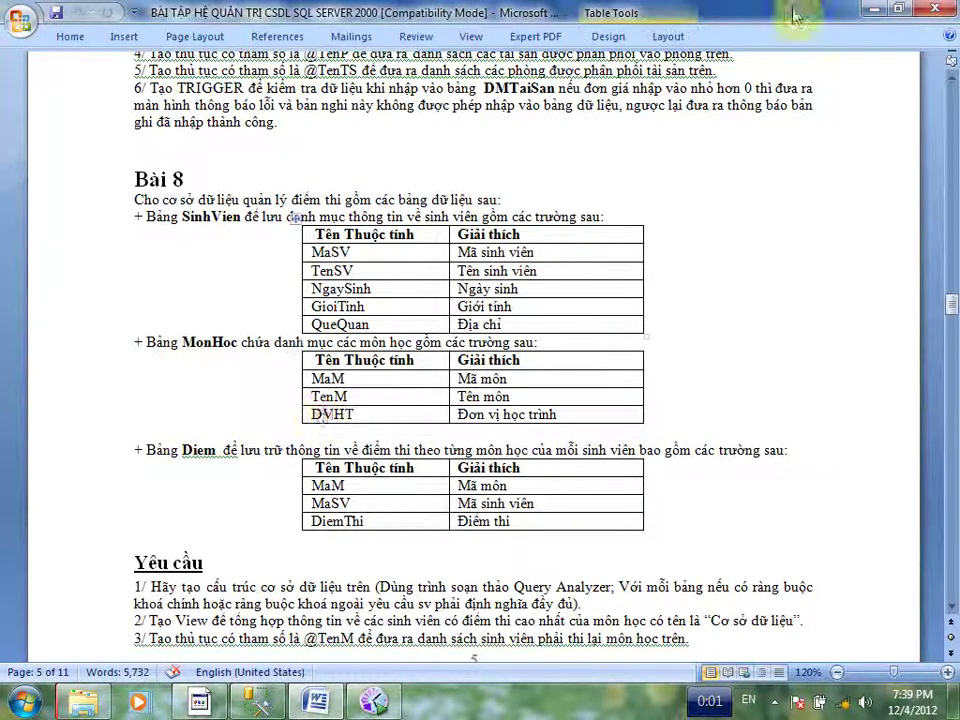
left_click(872, 8)
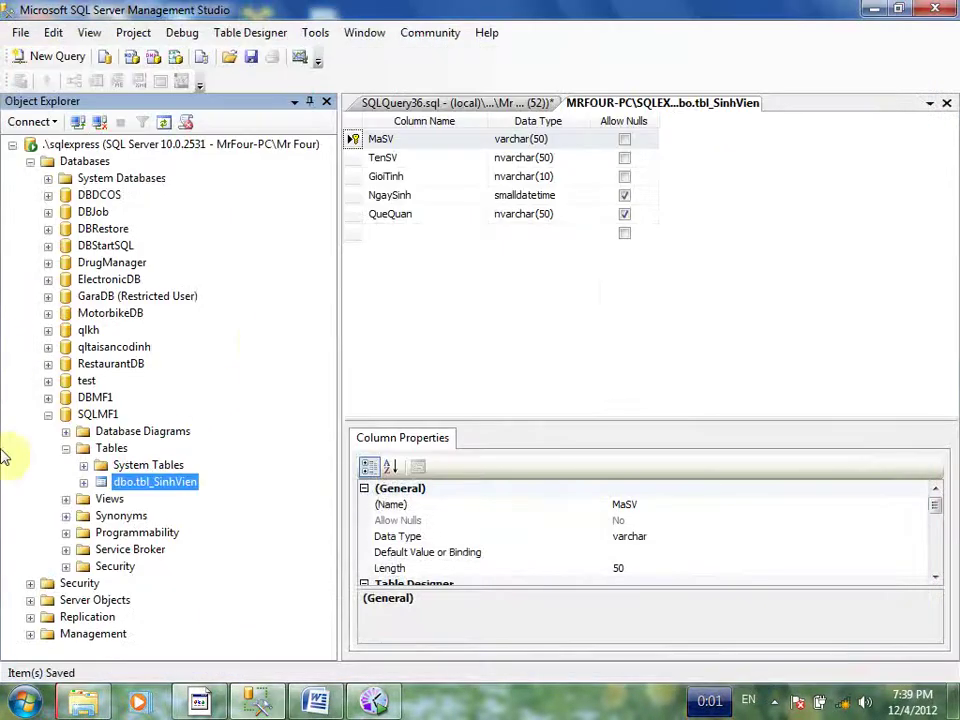
- Create a new table in the SQLMF1 database with a first column MaM of type varchar(50)
right_click(108, 449)
left_click(165, 457)
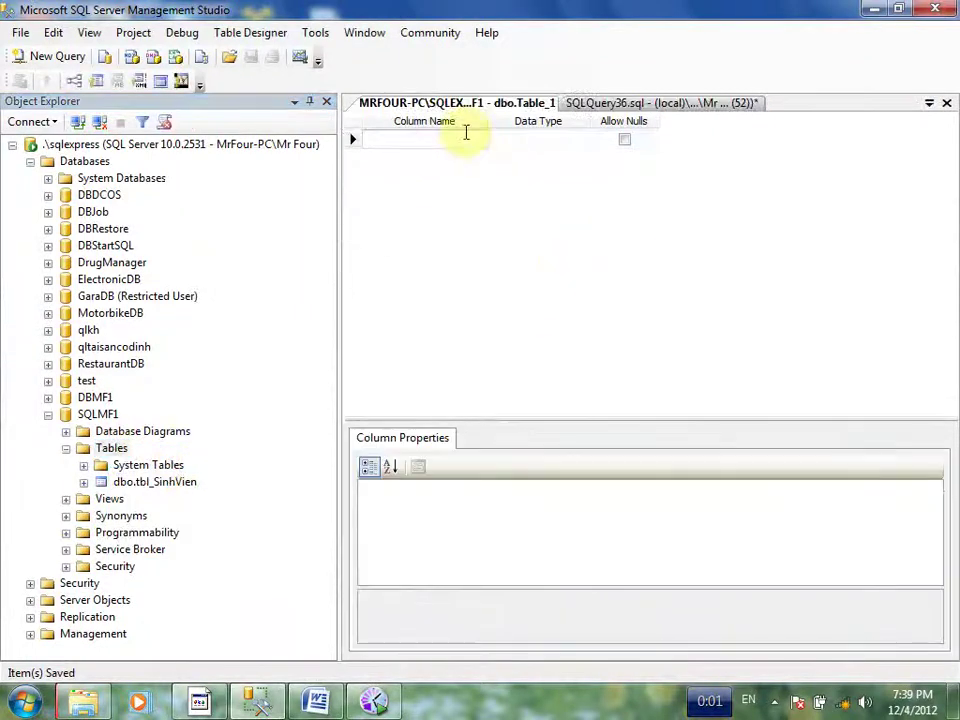
type("MaM")
key("Tab")
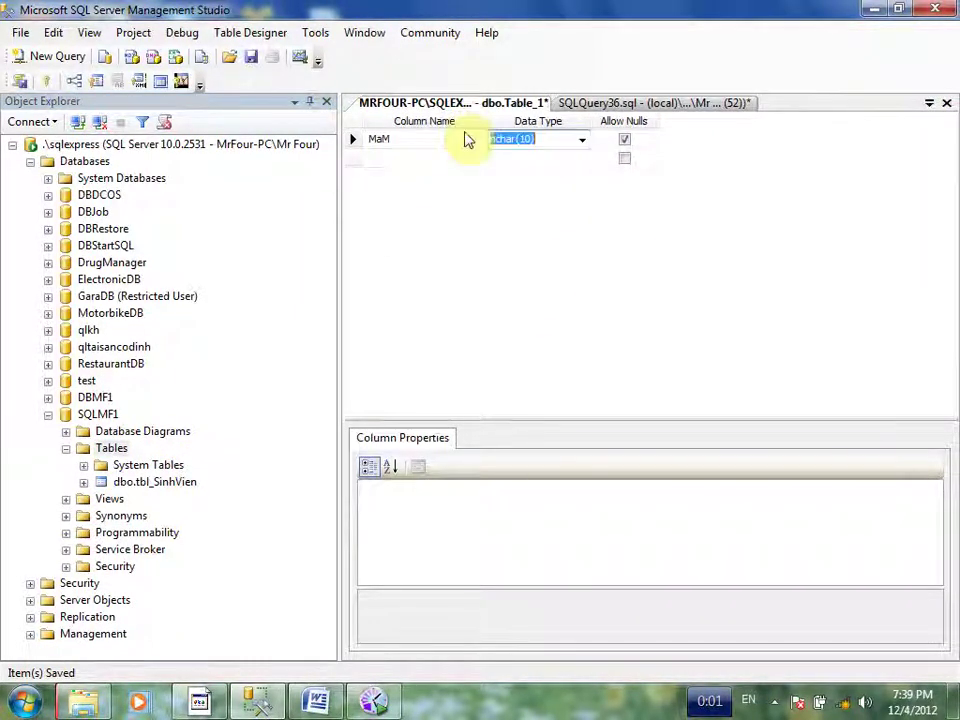
type("vaa")
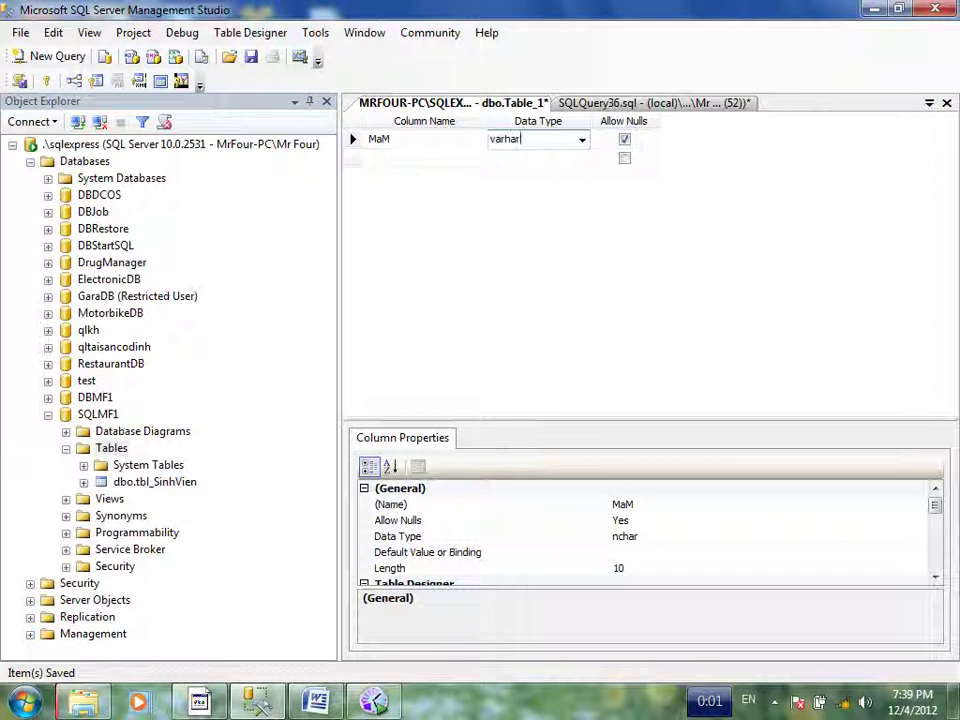
key("BackSpace")
type("rch")
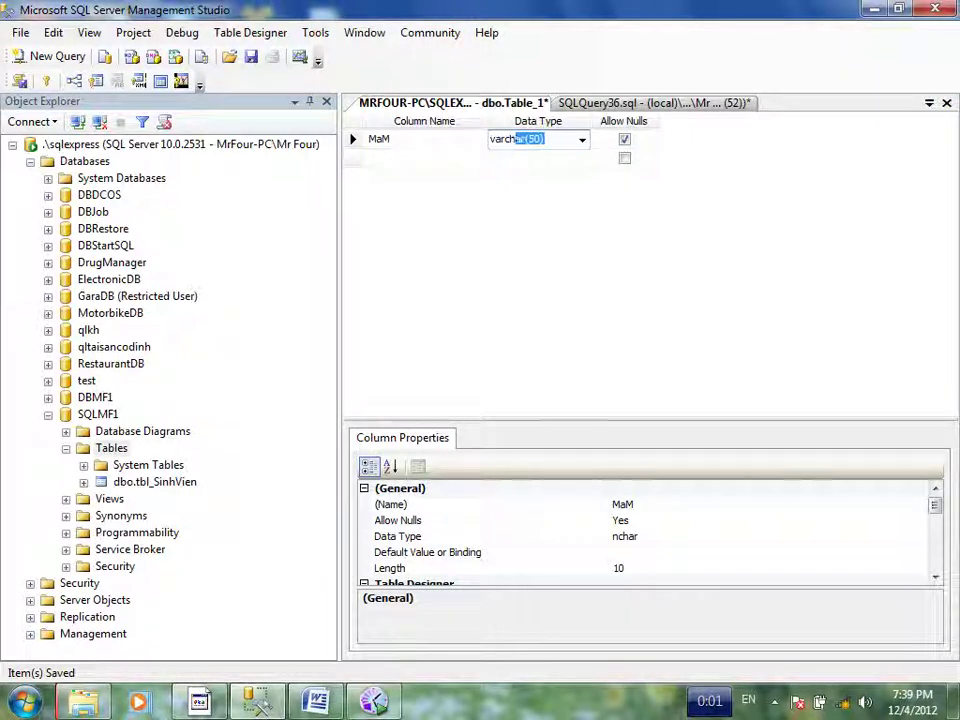
key("Return")
- Add the columns TenN of type nvarchar(50) and DVHT of type int, both allowing nulls
type("Ten")
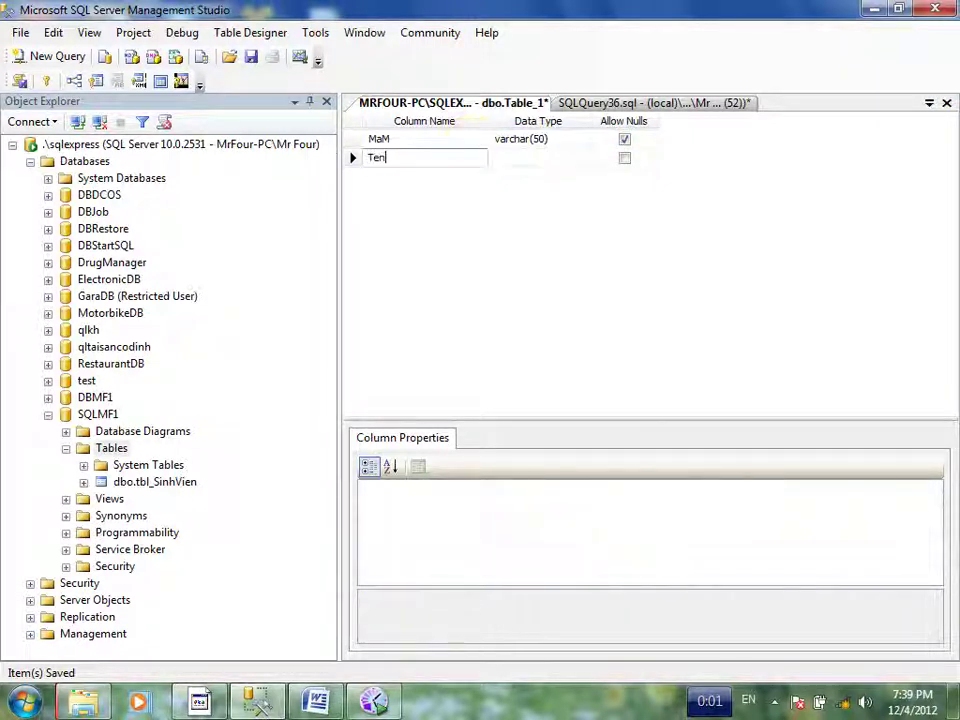
type("N")
key("Tab")
type("nvar")
key("Return")
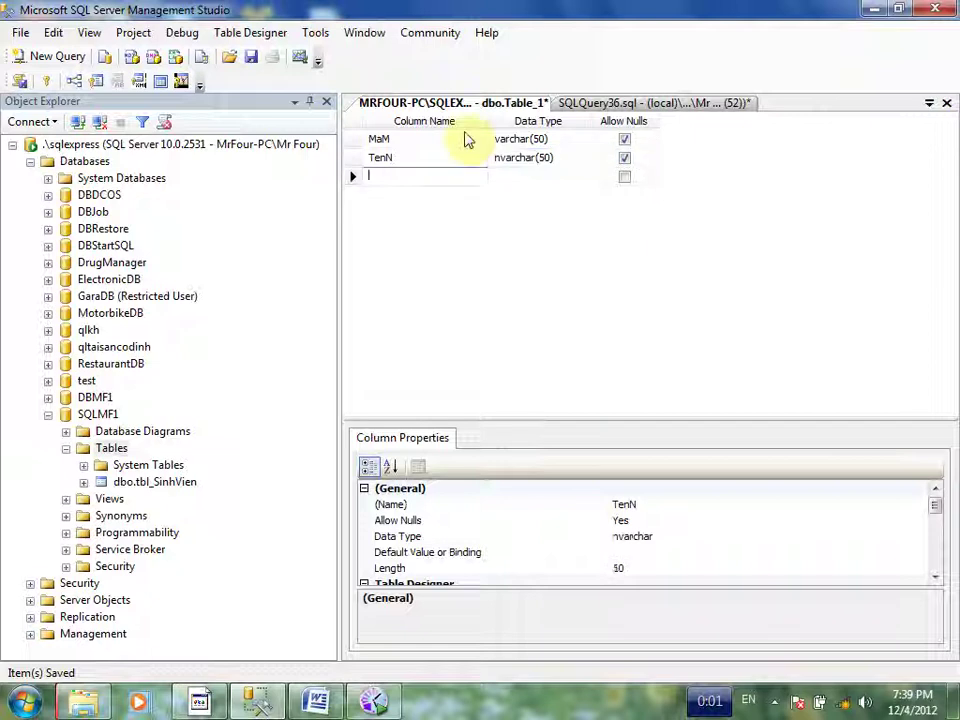
type("DV")
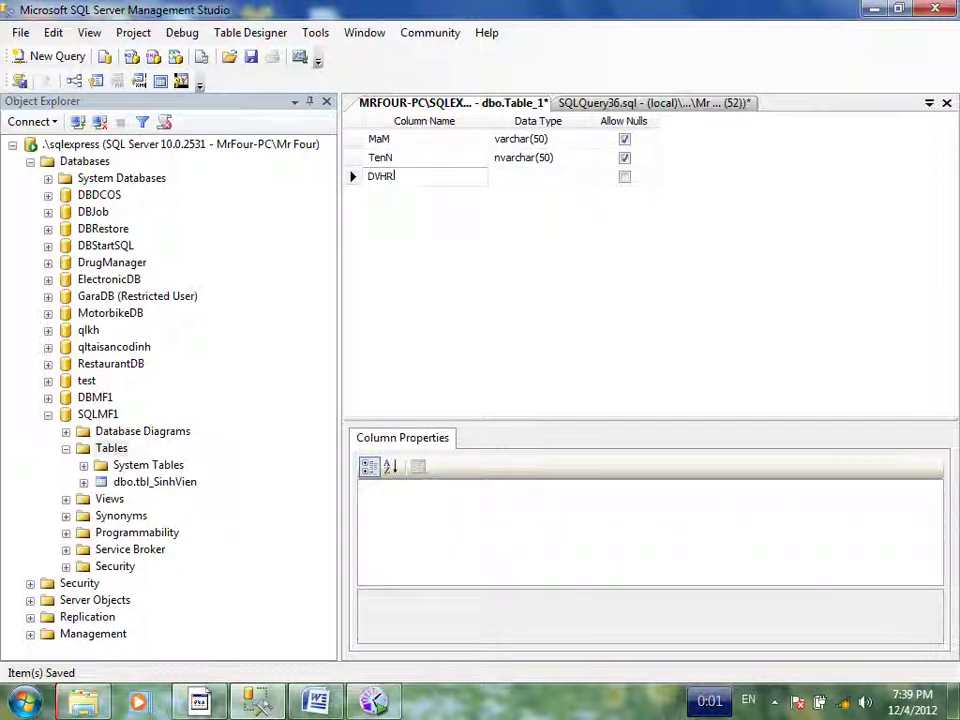
type("HT")
key("Tab")
type("int")
key("Tab")
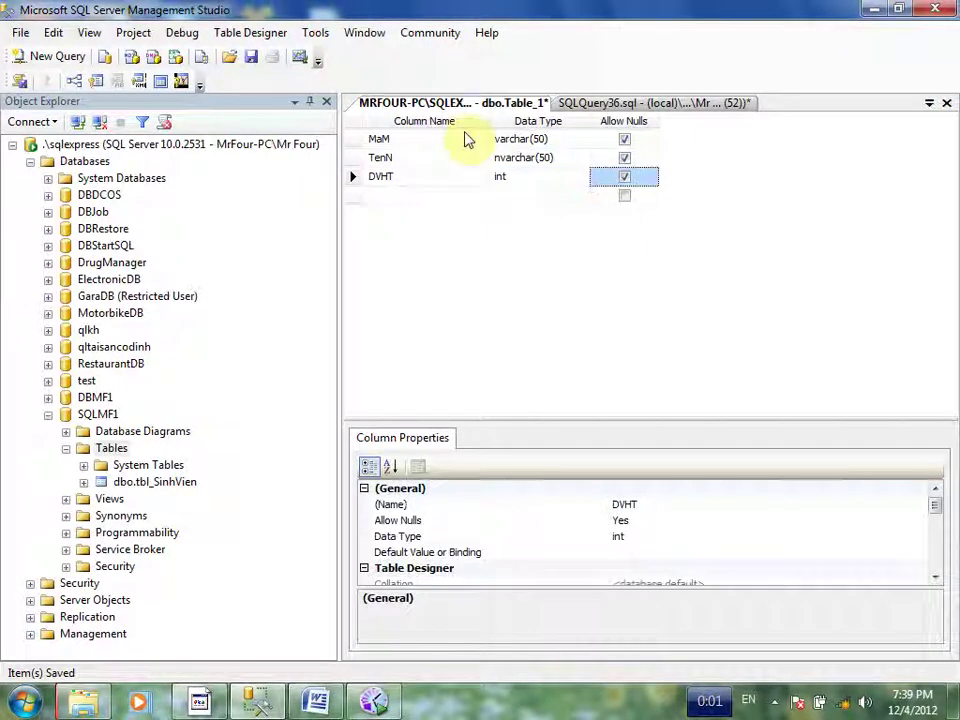
- Set MaM as the primary key and save the new table as tbl_MonHoc
right_click(350, 139)
left_click(399, 153)
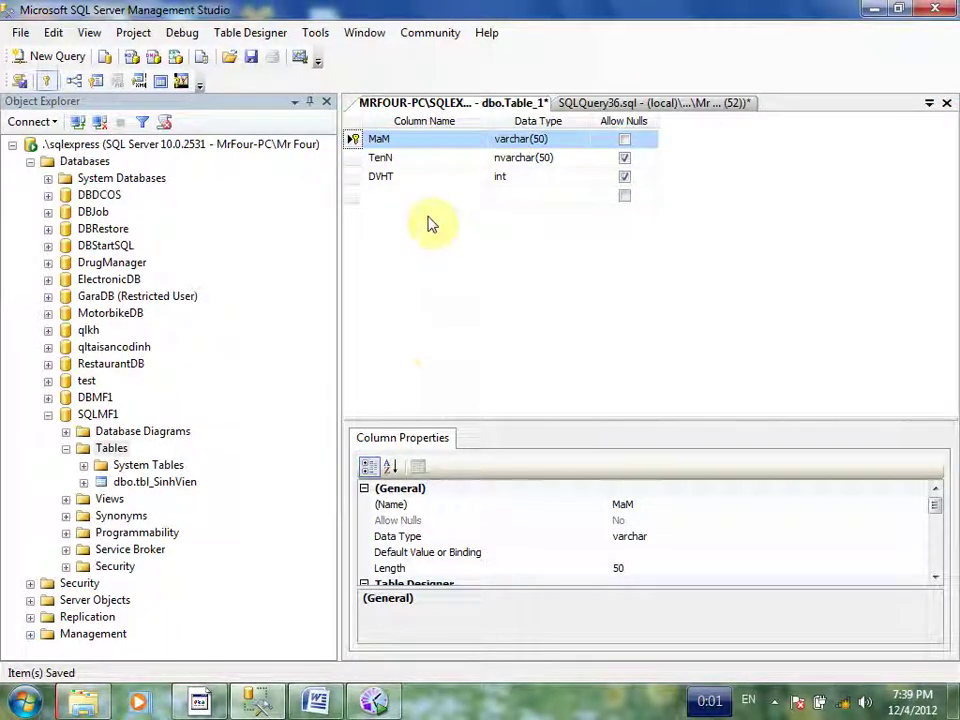
key("ctrl+s")
type("tbl_Mo")
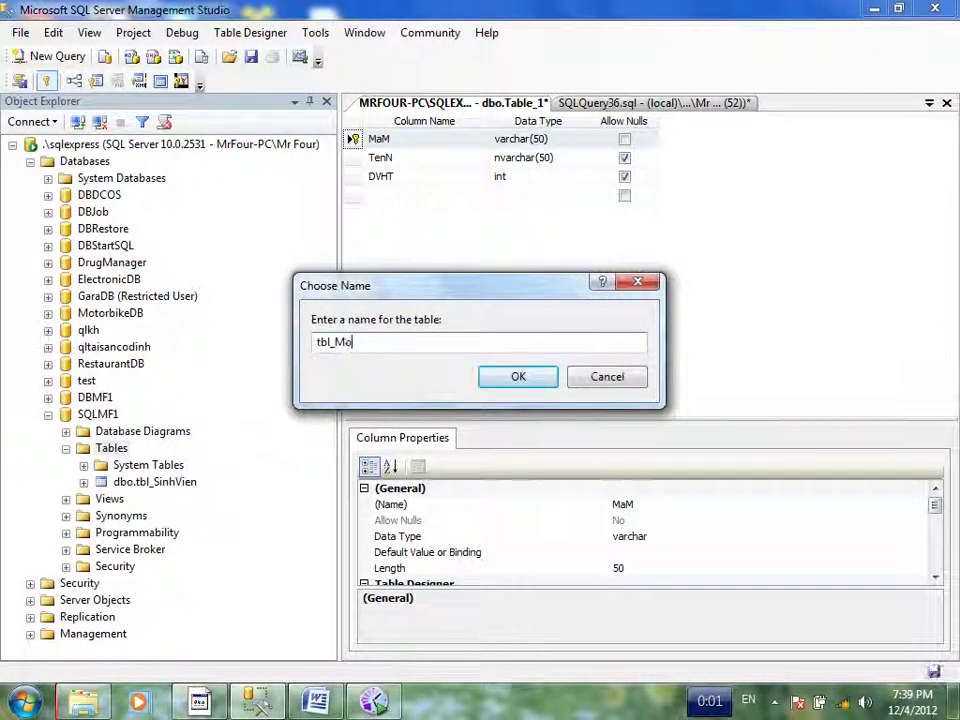
type("nHoc")
key("Return")
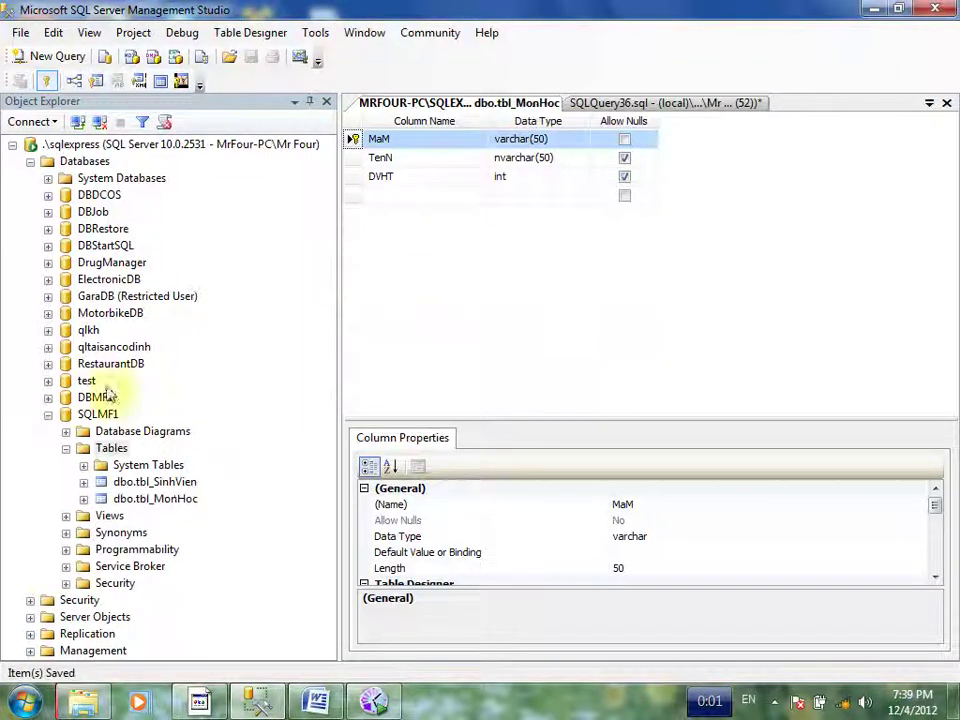
- Create a new table in SQLMF1, check the exercise's attributes in Word, and add the column MaM of type varchar(50)
right_click(126, 449)
left_click(186, 462)
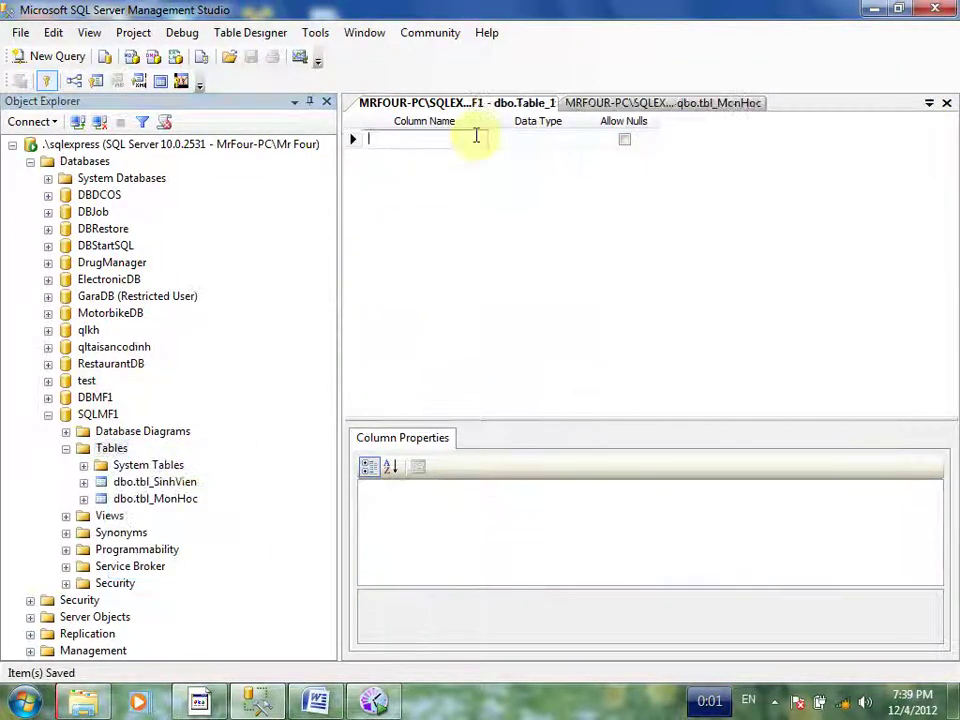
left_click(316, 703)
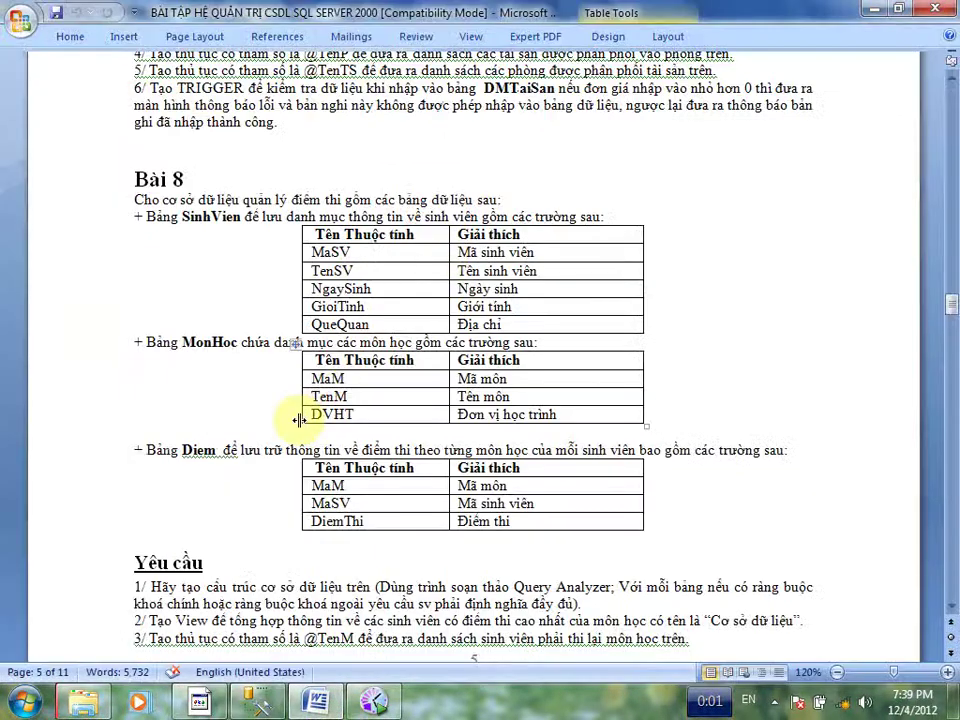
left_click(877, 8)
type("MaM")
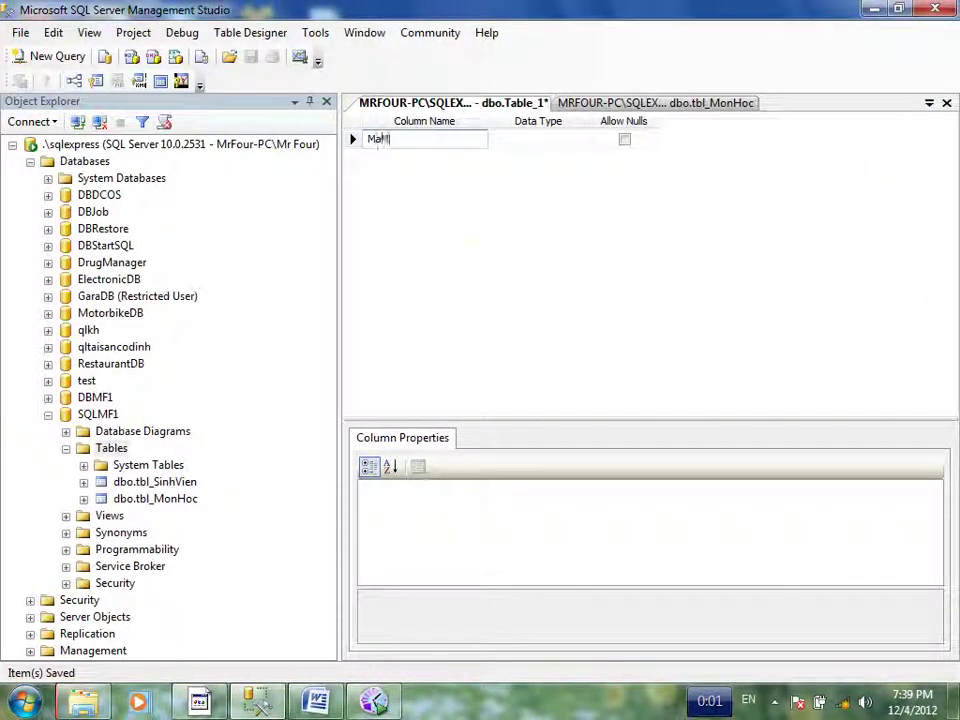
key("Tab")
type("var")
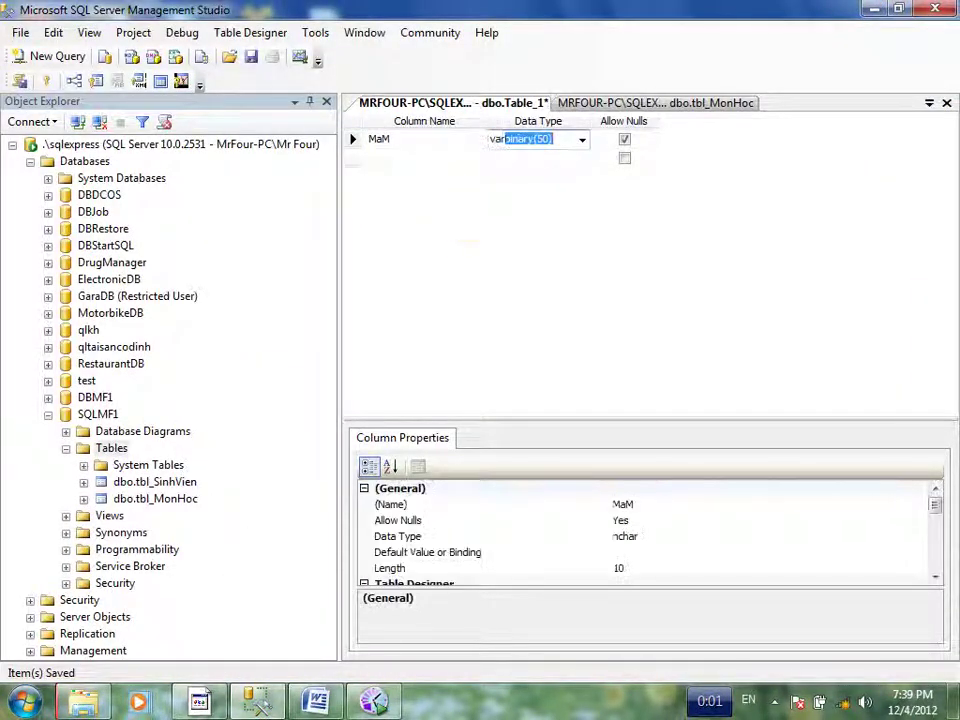
type("char")
key("Return")
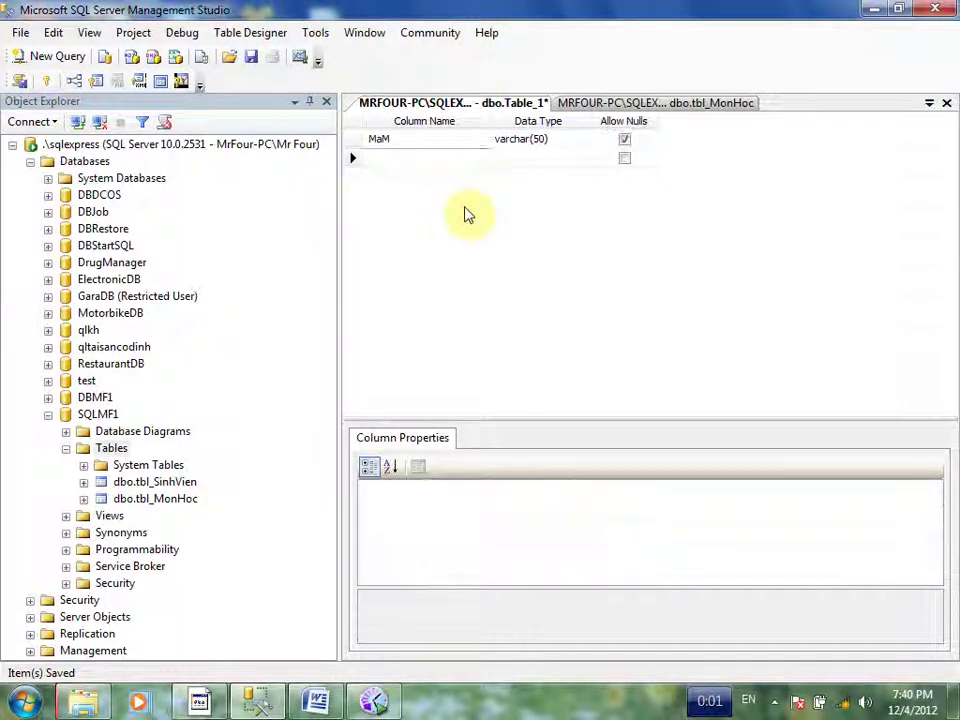
- Add the columns MaSV of type varchar(50) and DiemThi of type float to the new table
type("MaSV")
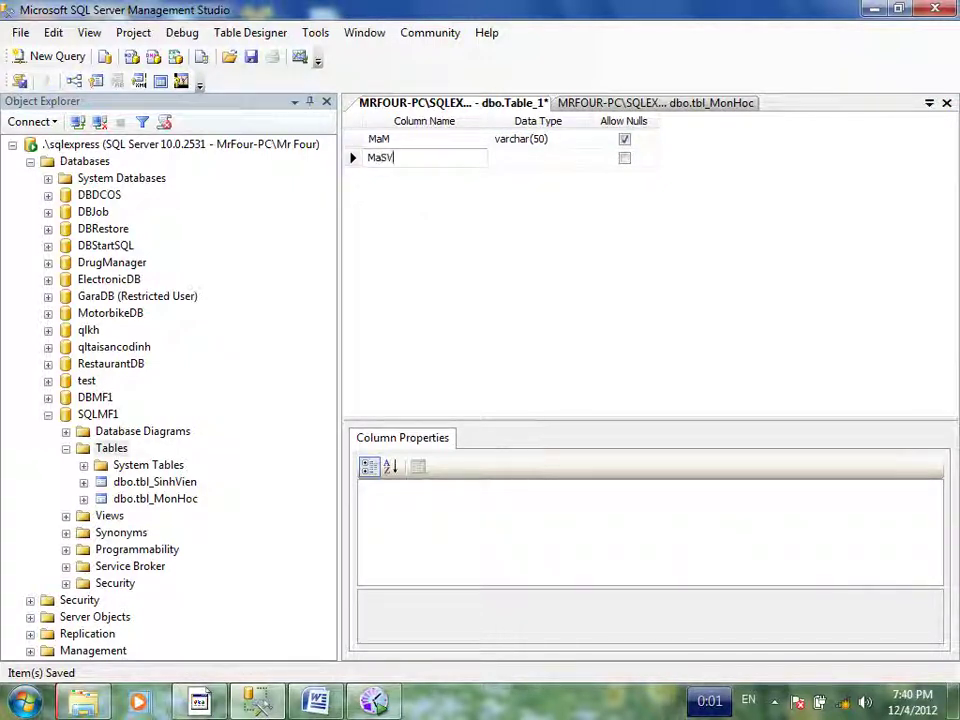
key("Tab")
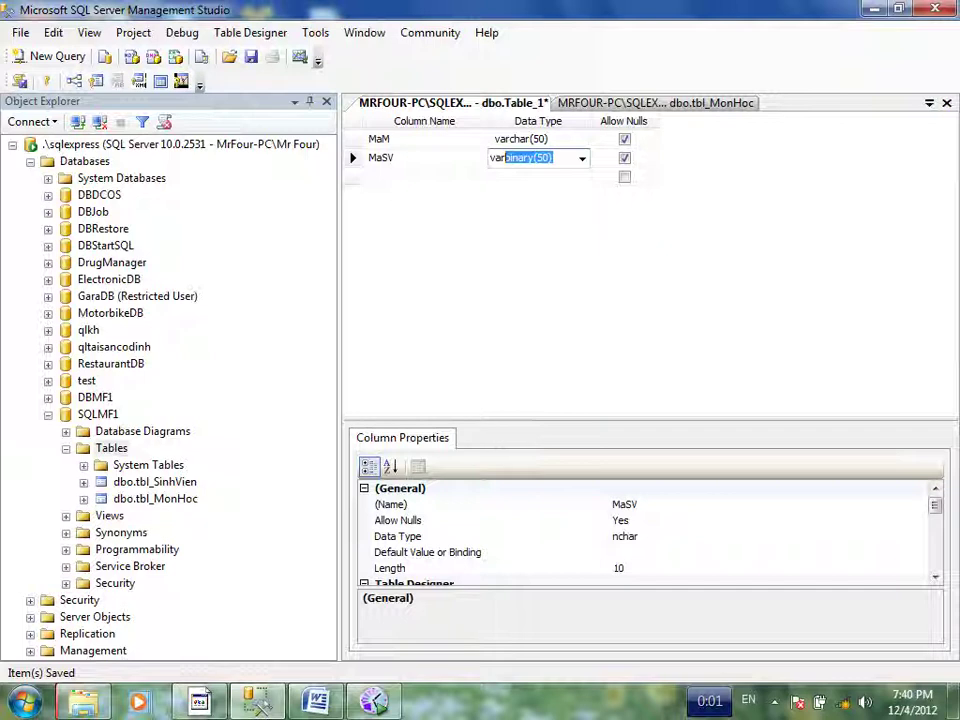
key("Tab")
key("Tab")
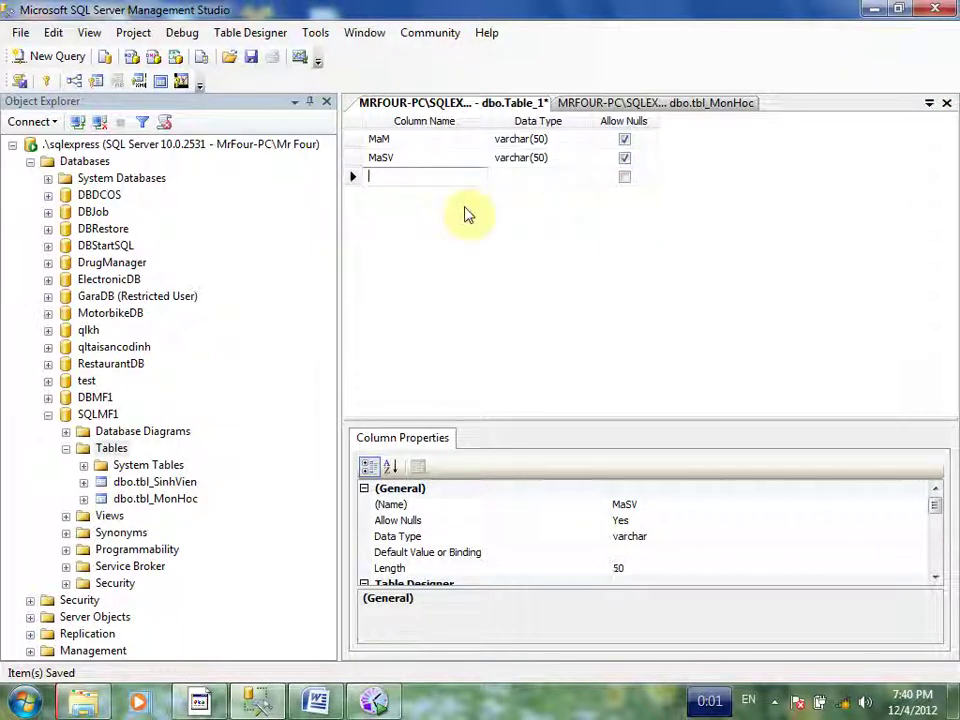
type("DiemThi")
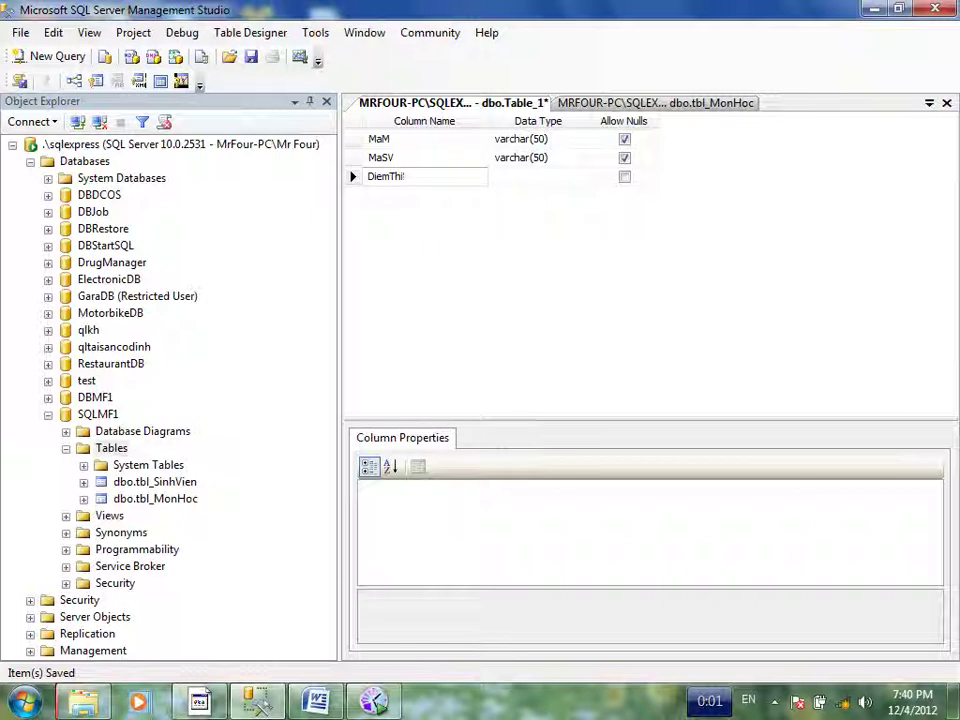
key("Tab")
type("f")
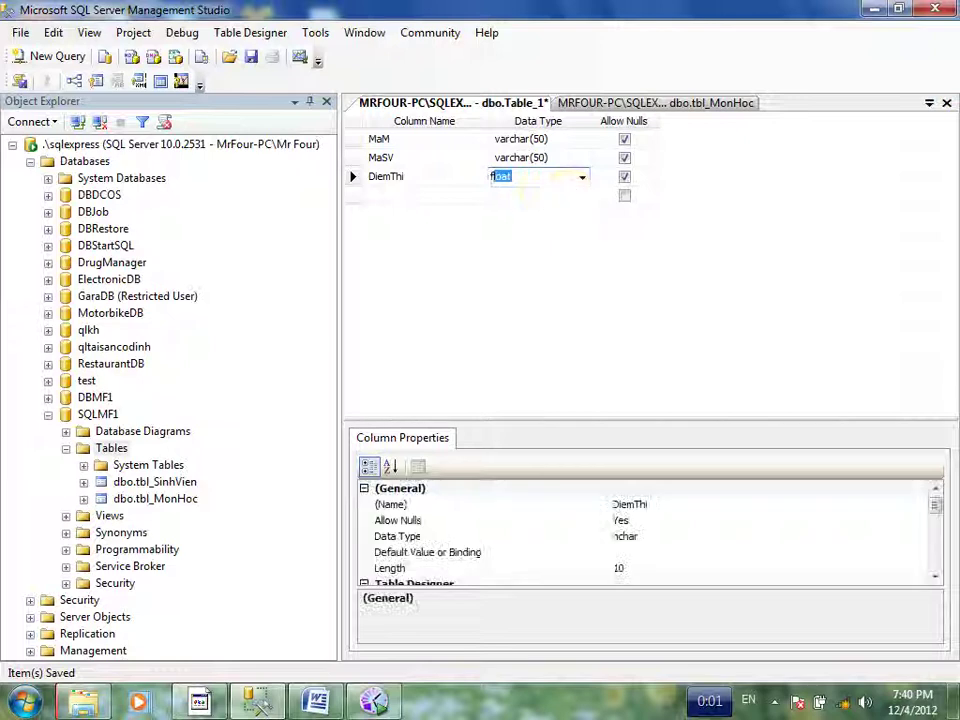
key("Tab")
key("Tab")
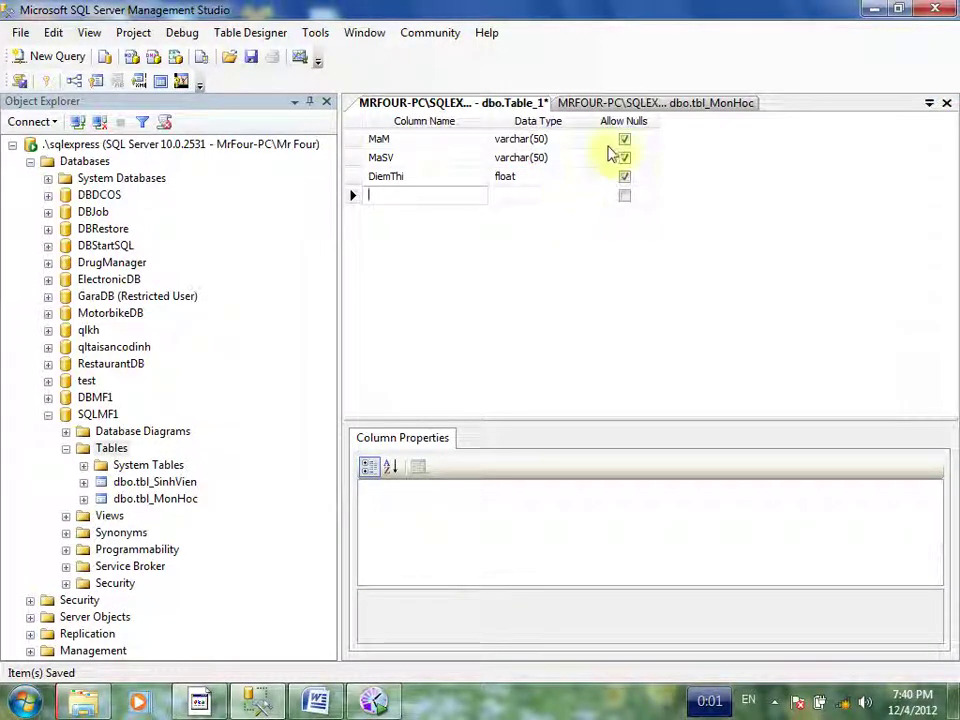
- Set MaM and MaSV together as the composite primary key of the new table
left_click(353, 140)
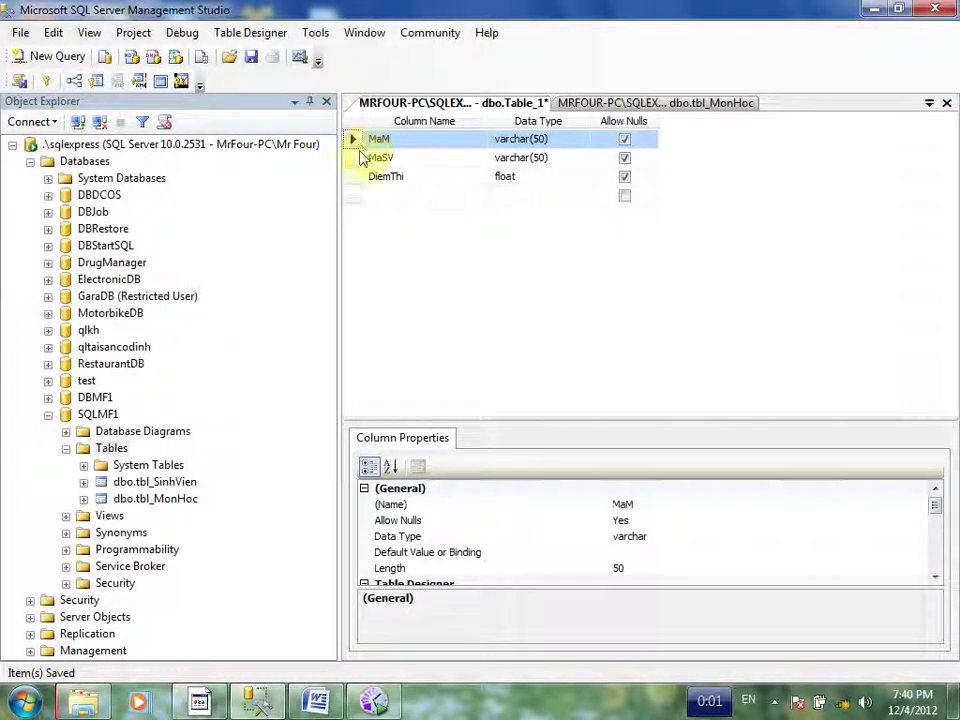
left_click(362, 158, "shift")
right_click(383, 152)
left_click(425, 164)
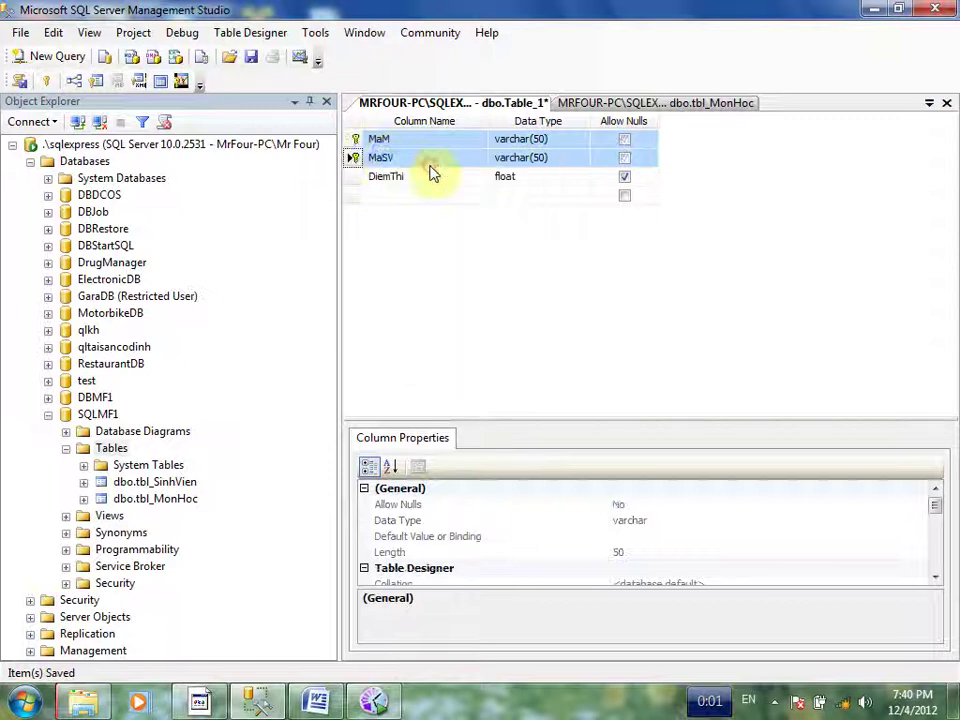
- Save the new table as tbl_DiemThi
key("ctrl+s")
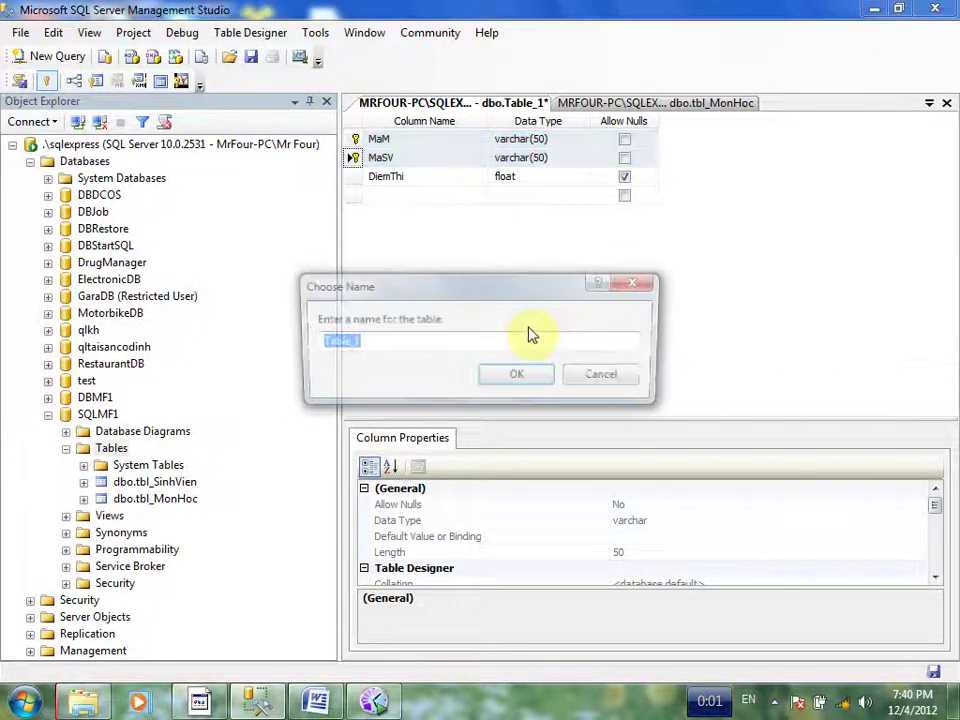
type("tbl")
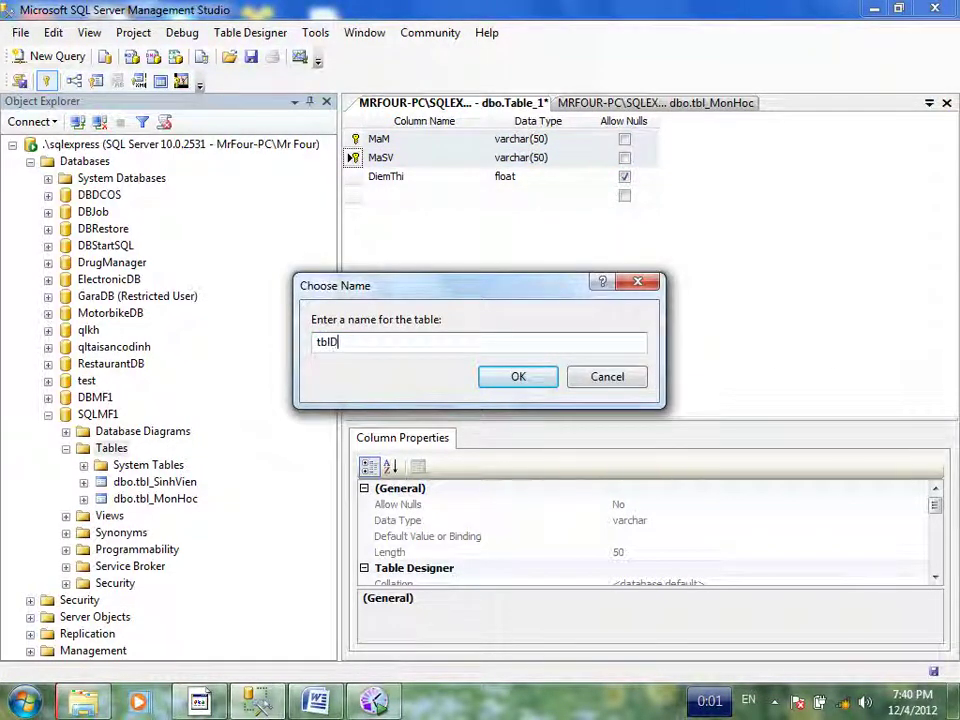
type("Diem")
key("BackSpace")
key("BackSpace")
key("Return")
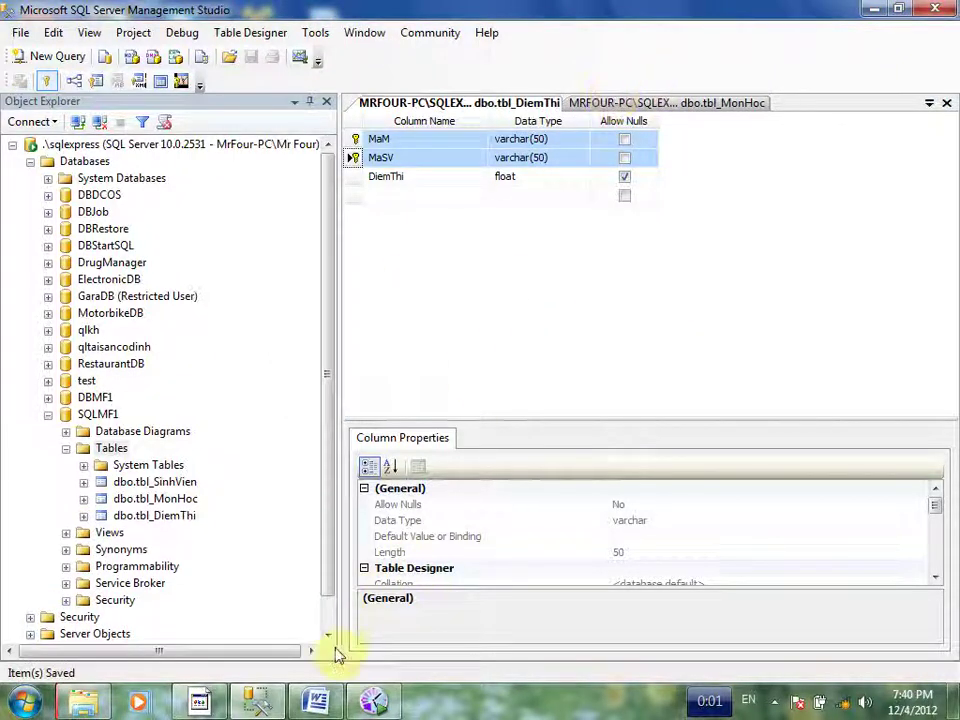
- Switch to the Word exercise, review the SinhVien, MonHoc and Diem table descriptions, and return to SQL Server Management Studio
left_click(316, 700)
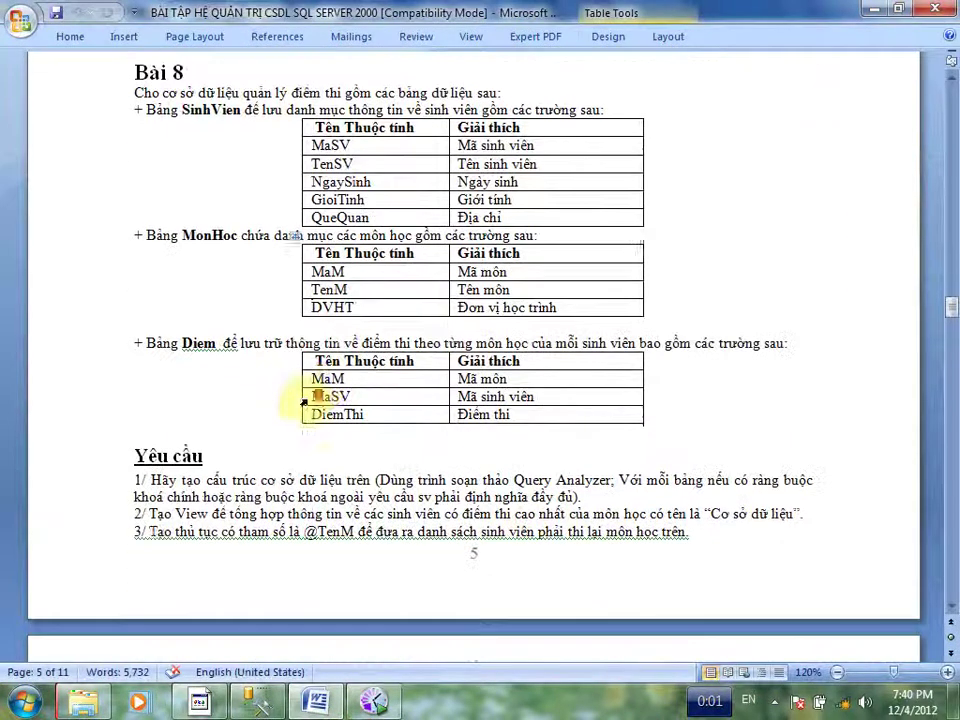
scroll(500, 400, "up", 3)
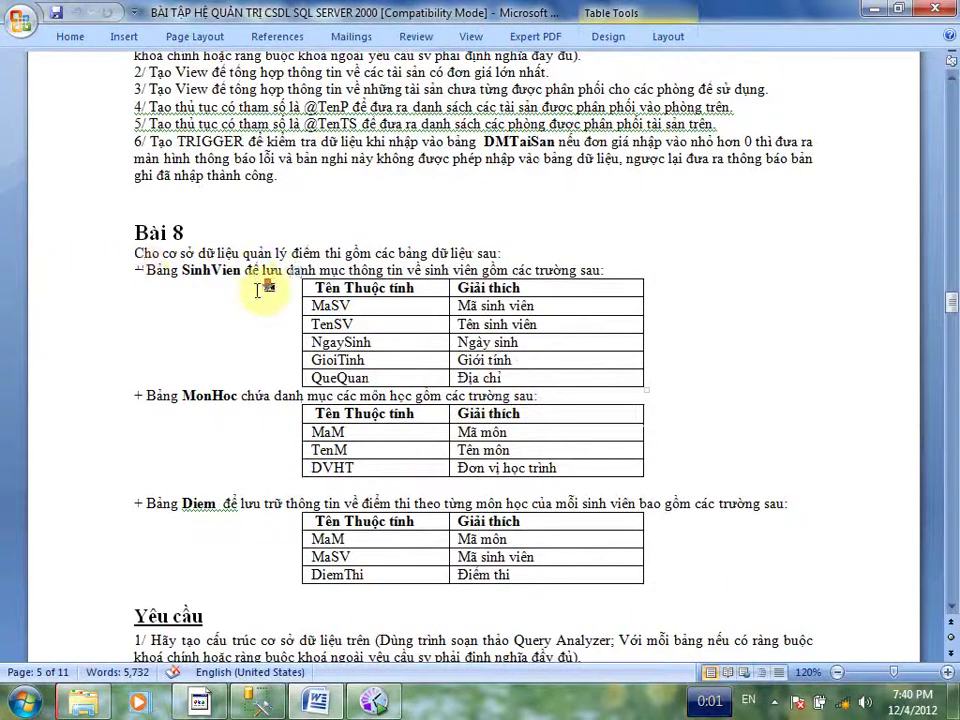
scroll(255, 288, "down", 3)
scroll(256, 282, "up", 3)
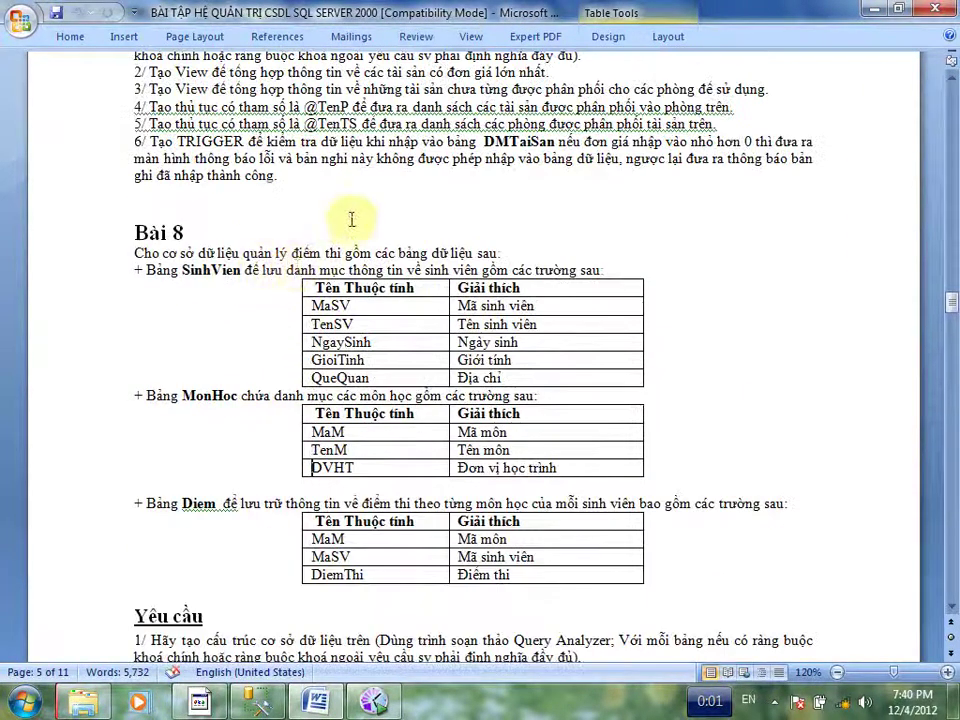
scroll(160, 204, "down", 3)
key("alt+Tab")
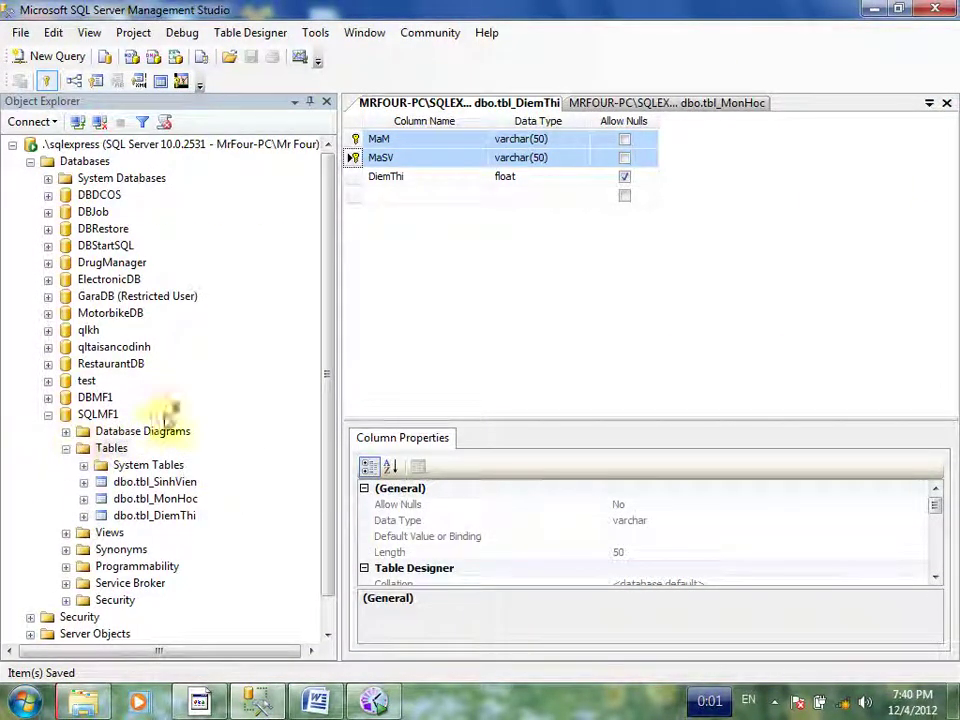
left_click(162, 432)
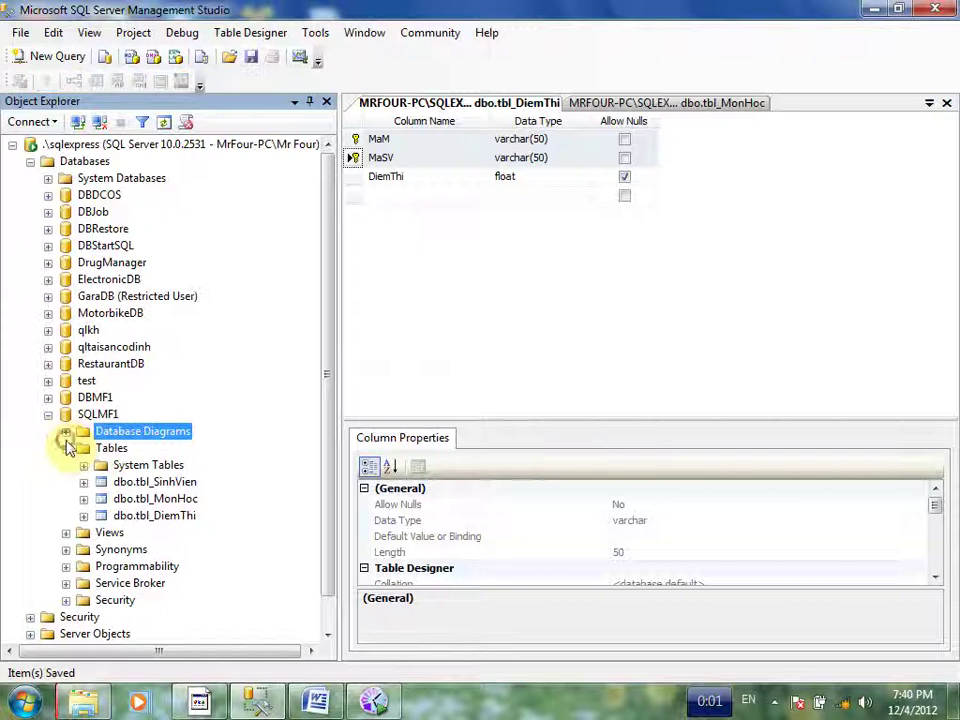
left_click(65, 448)
left_click(65, 431)
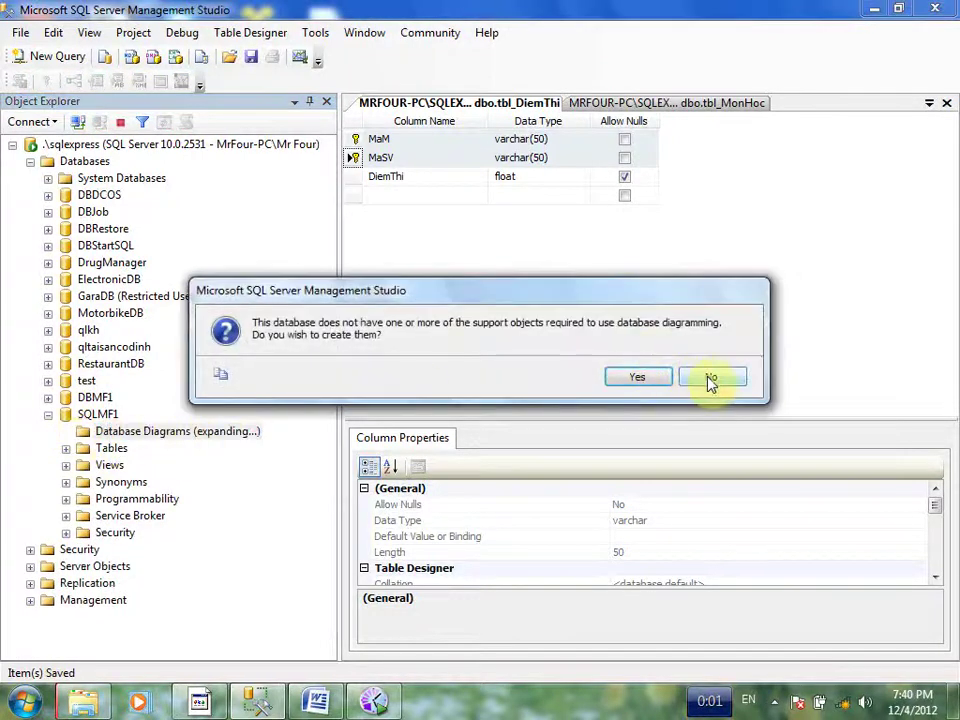
left_click(710, 378)
- Create a new database diagram for SQLMF1 and accept creating the required diagram support objects
right_click(110, 431)
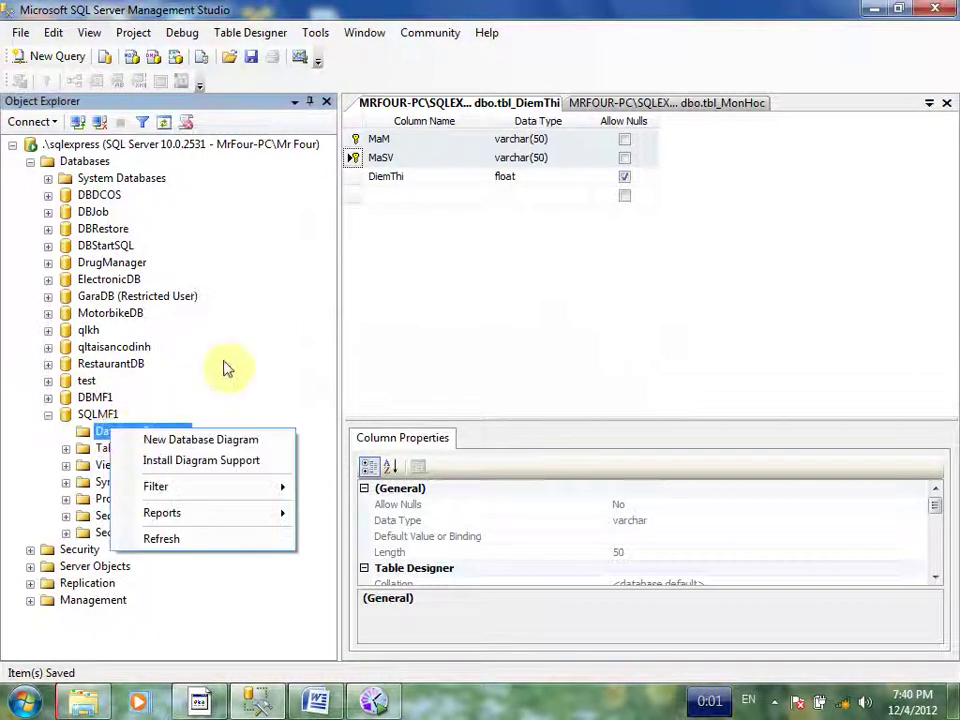
left_click(203, 441)
left_click(628, 382)
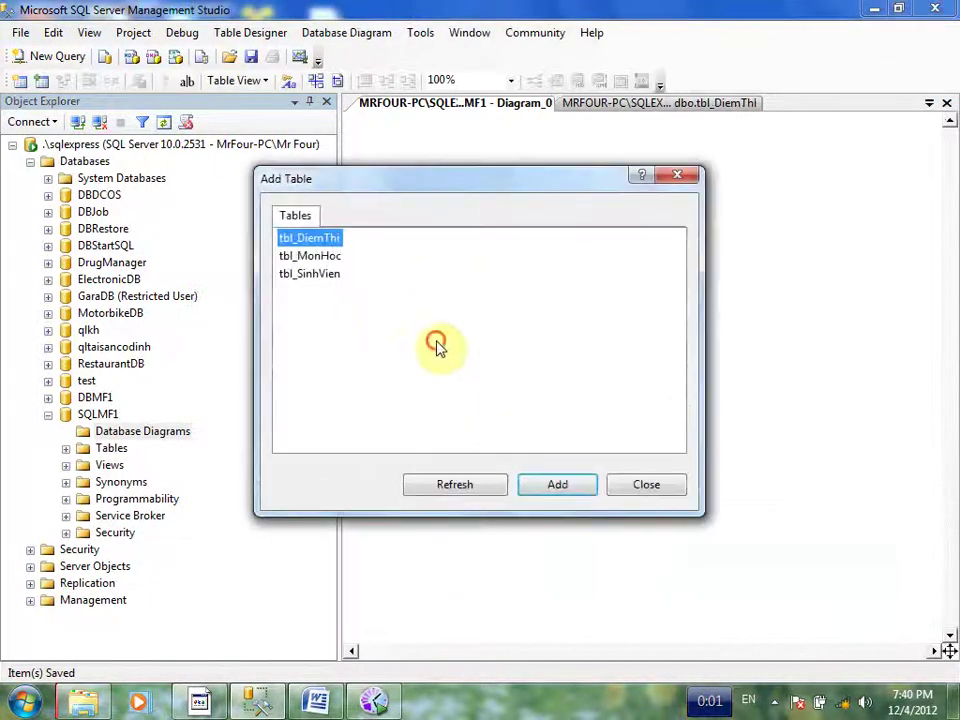
- Add tbl_DiemThi, tbl_MonHoc and tbl_SinhVien to the diagram and finish adding tables
left_click_drag(437, 345, 306, 228)
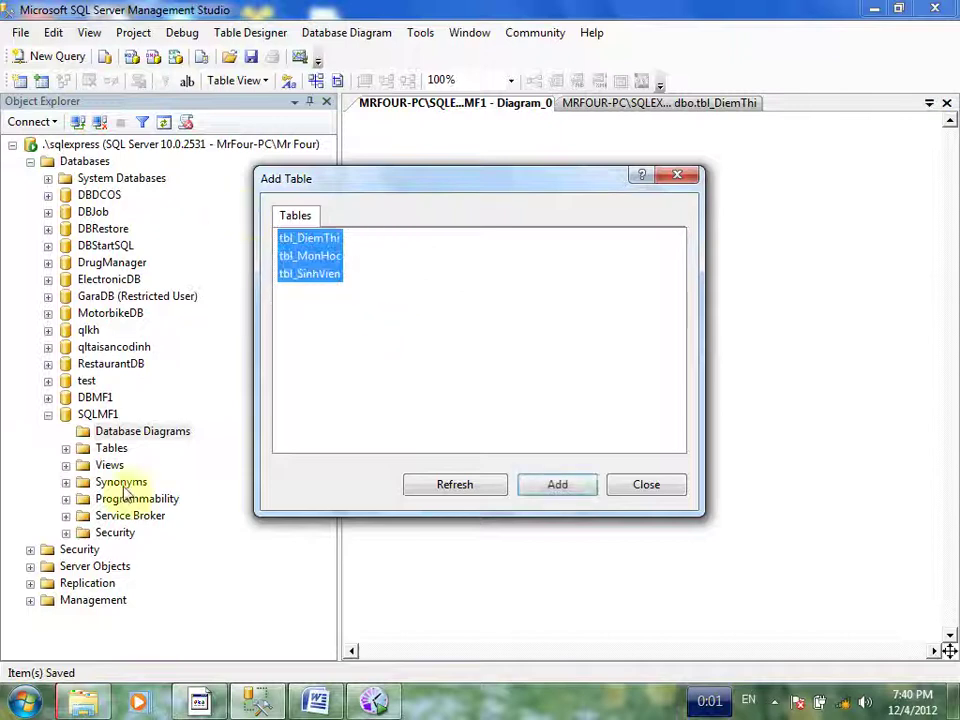
left_click(422, 283)
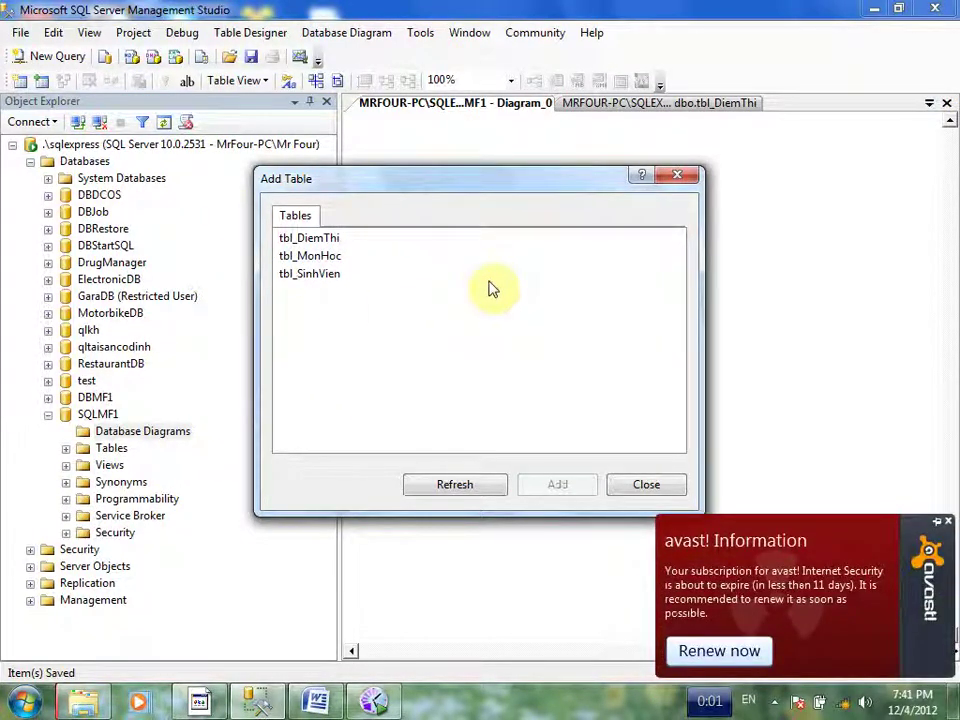
left_click(946, 521)
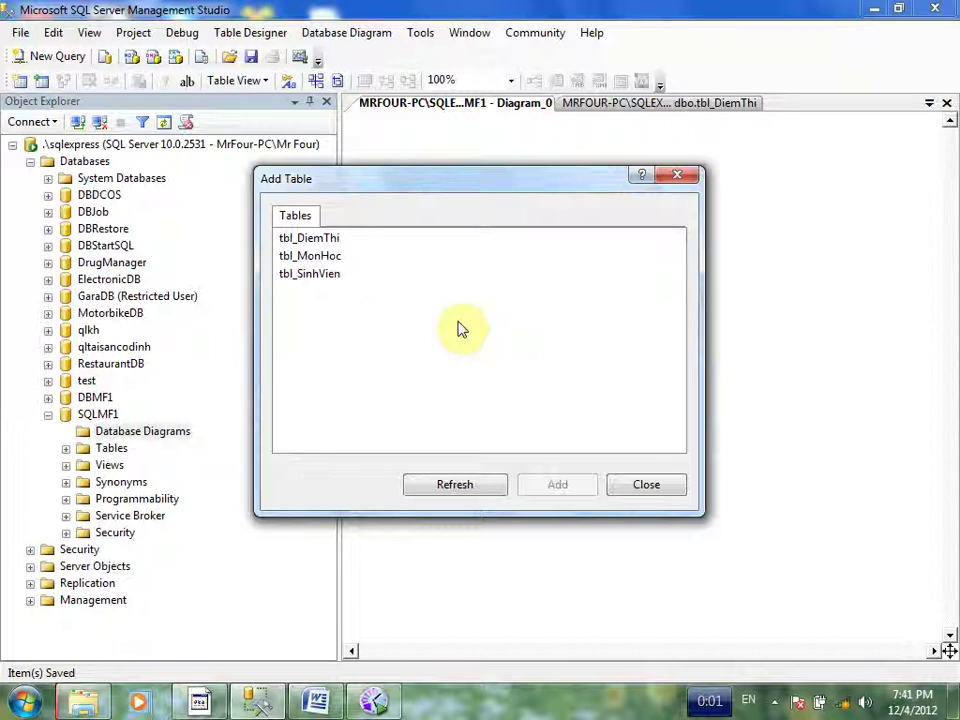
left_click_drag(274, 228, 383, 302)
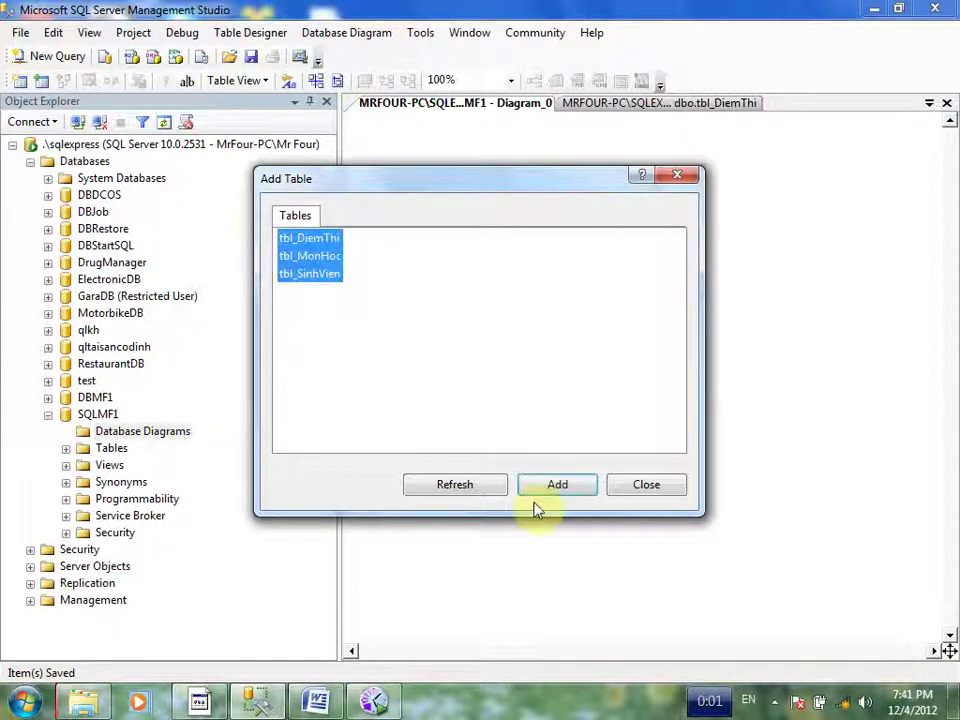
left_click(565, 486)
left_click(669, 494)
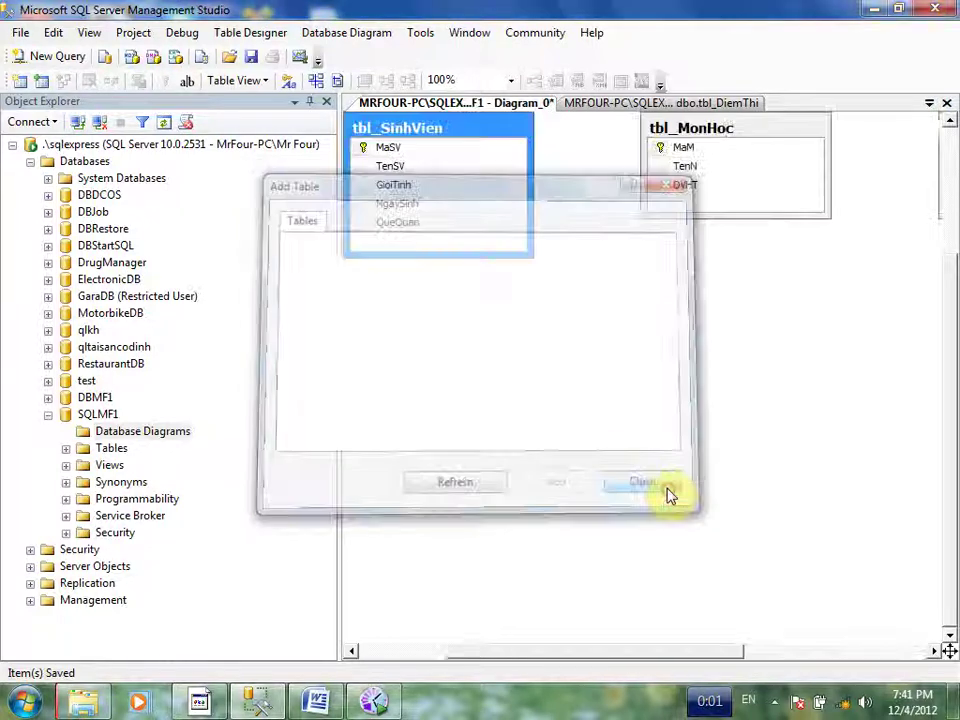
- Auto-hide the Object Explorer and arrange the diagram with tbl_SinhVien above tbl_MonHoc and tbl_DiemThi beside them
scroll(643, 381, "down", 1)
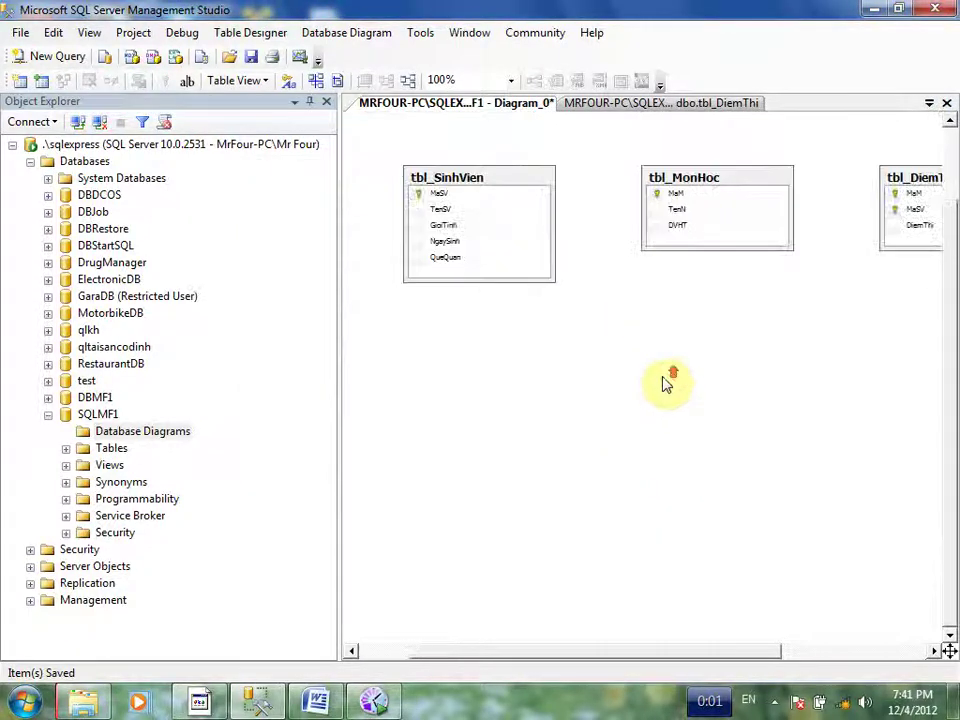
left_click(307, 102)
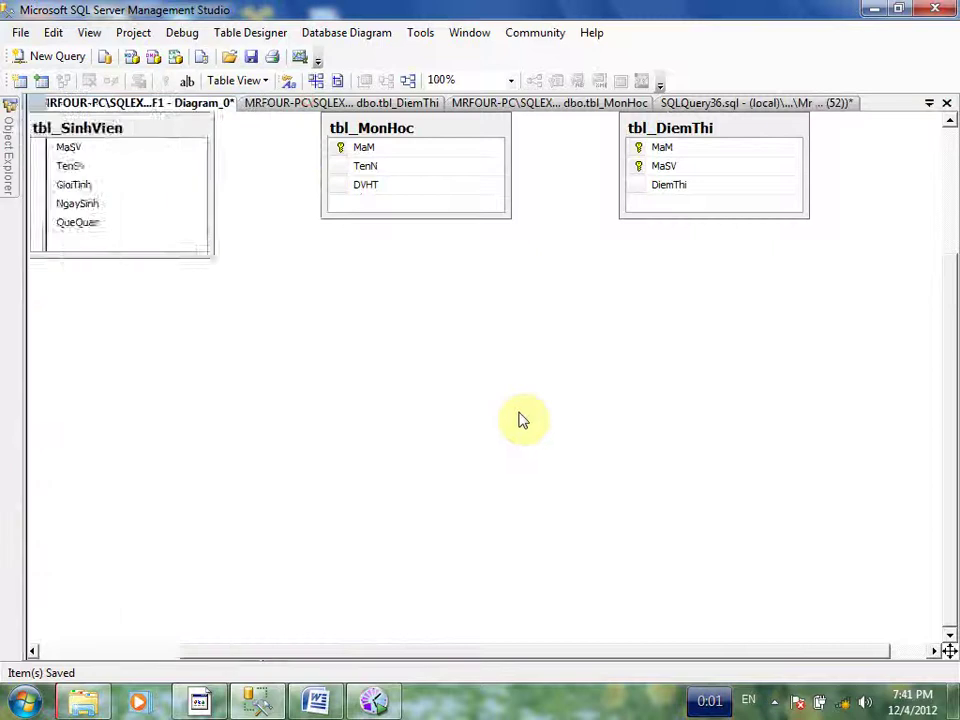
scroll(500, 360, "up", 1)
scroll(510, 358, "down", 1)
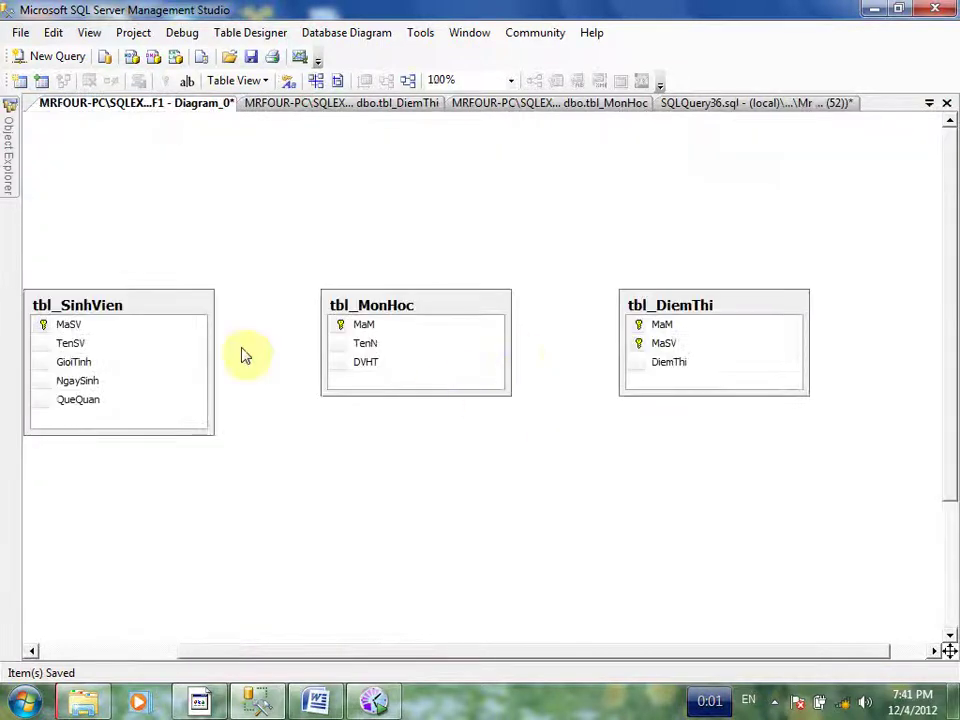
left_click_drag(167, 307, 316, 221)
left_click_drag(452, 292, 330, 395)
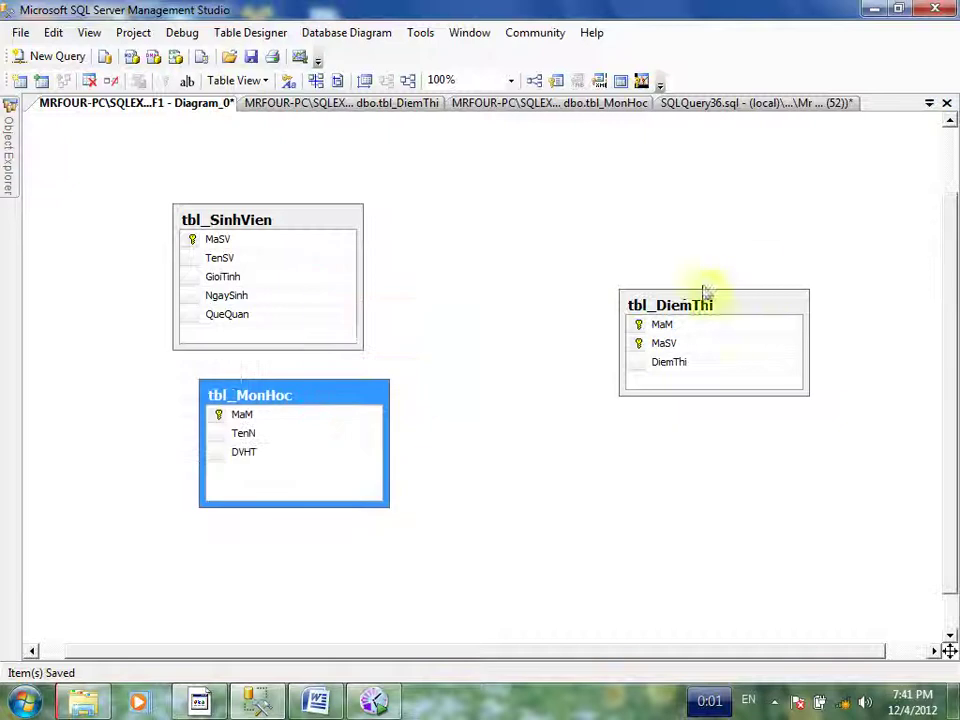
left_click_drag(703, 294, 571, 307)
left_click_drag(343, 403, 311, 403)
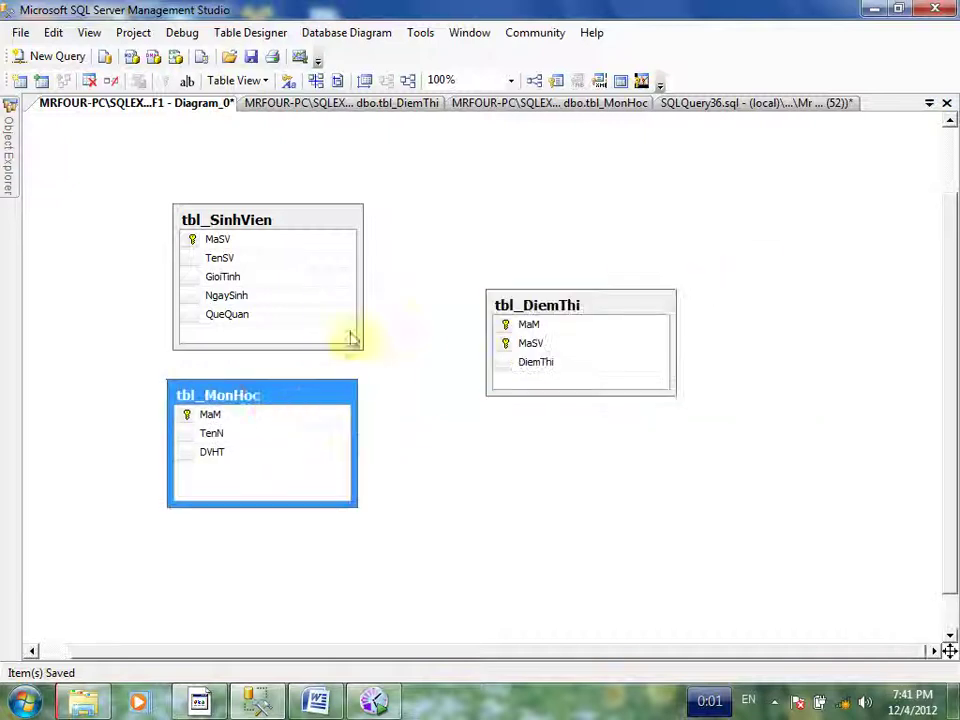
- Show tbl_SinhVien in the Custom table view, move it higher in the diagram, and check its column types and nullability
left_click(339, 222)
right_click(339, 222)
mouse_move(378, 232)
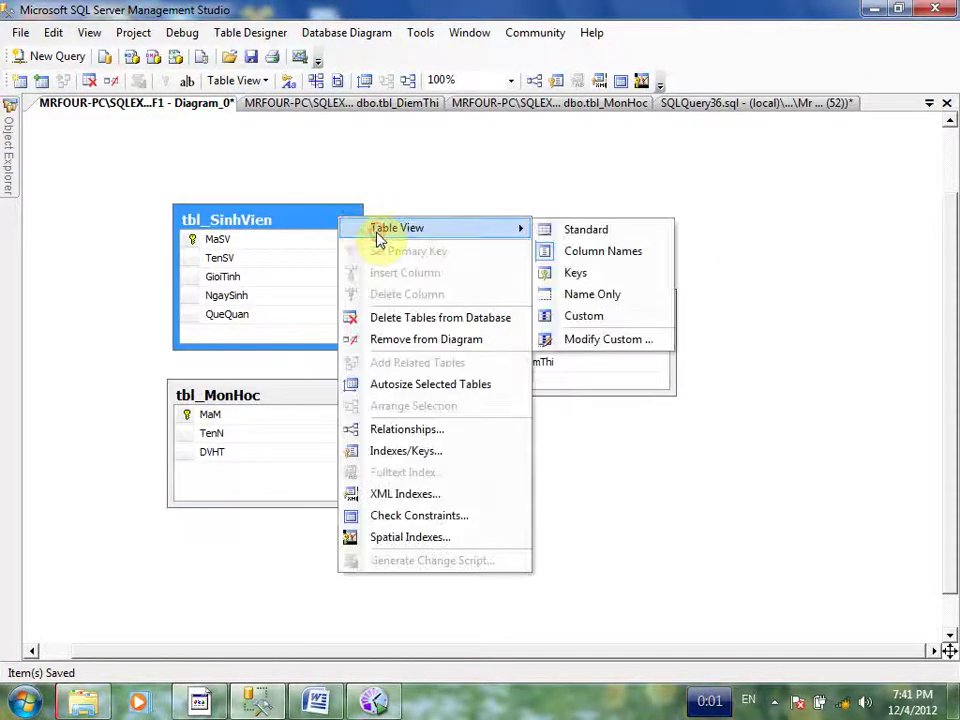
left_click(588, 322)
left_click_drag(332, 223, 349, 171)
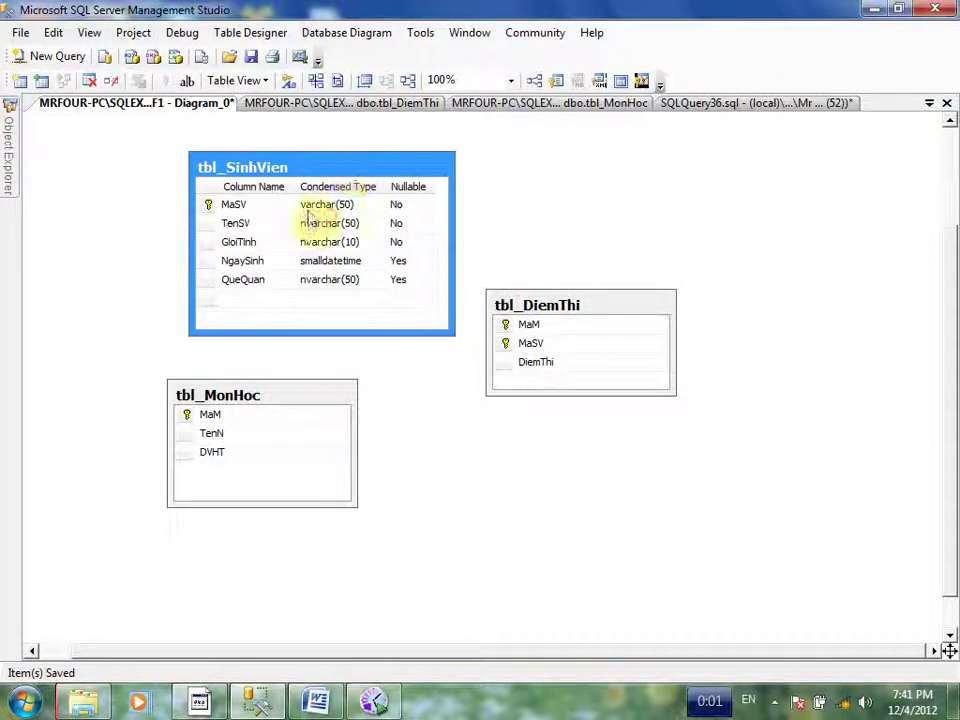
left_click(341, 188)
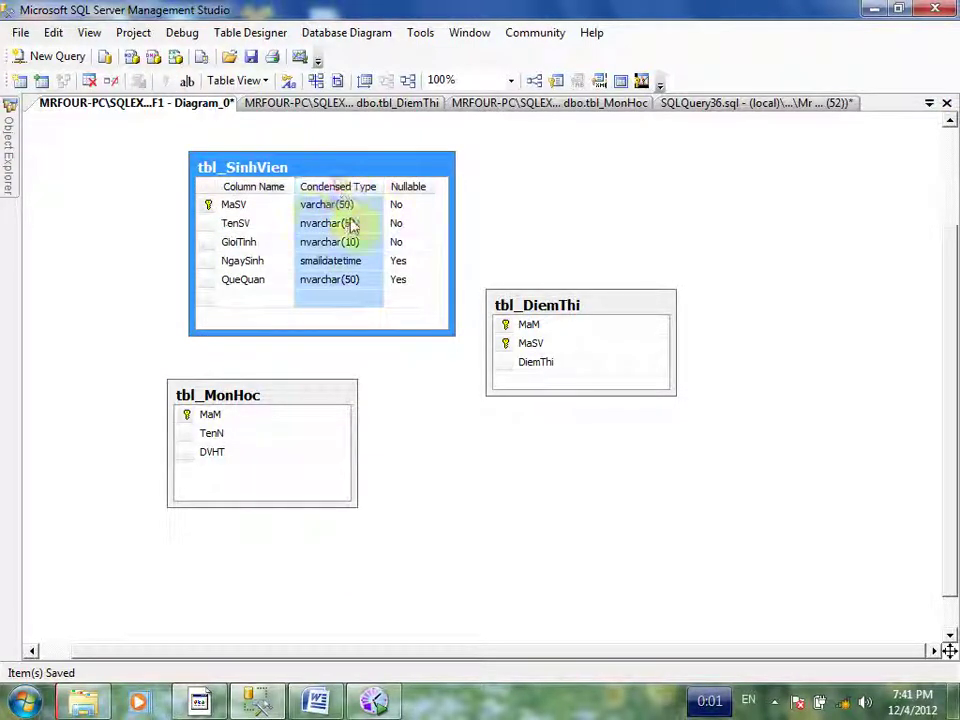
left_click(247, 206)
left_click(426, 202)
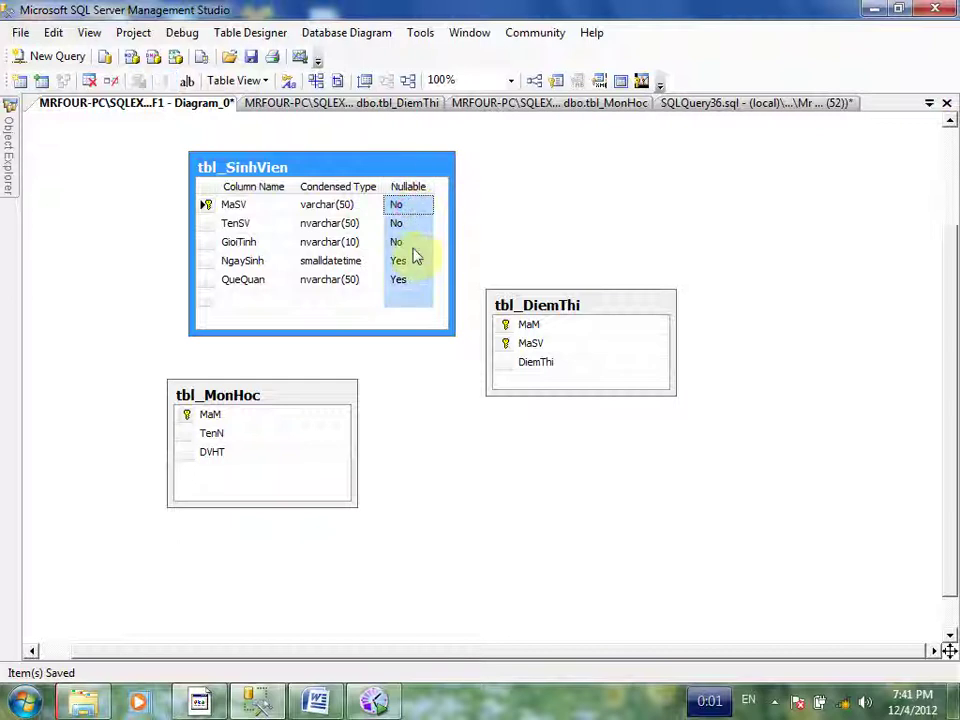
- Rearrange the diagram so tbl_DiemThi sits to the right of tbl_SinhVien and tbl_MonHoc lies below between them
left_click_drag(279, 399, 337, 394)
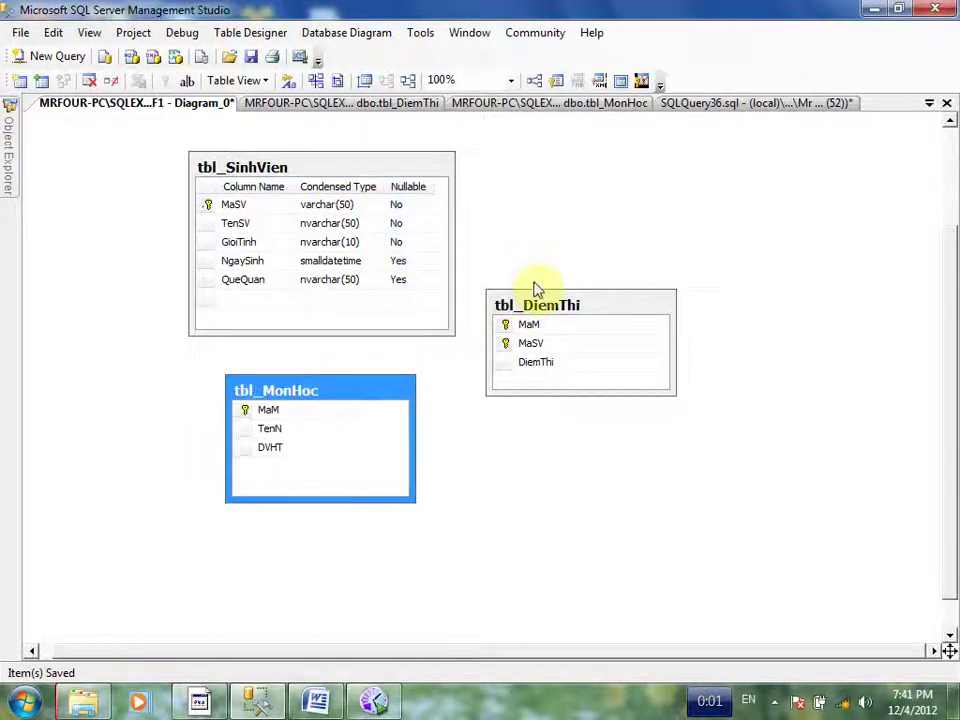
left_click(565, 306)
left_click_drag(635, 272, 667, 252)
left_click_drag(366, 399, 545, 431)
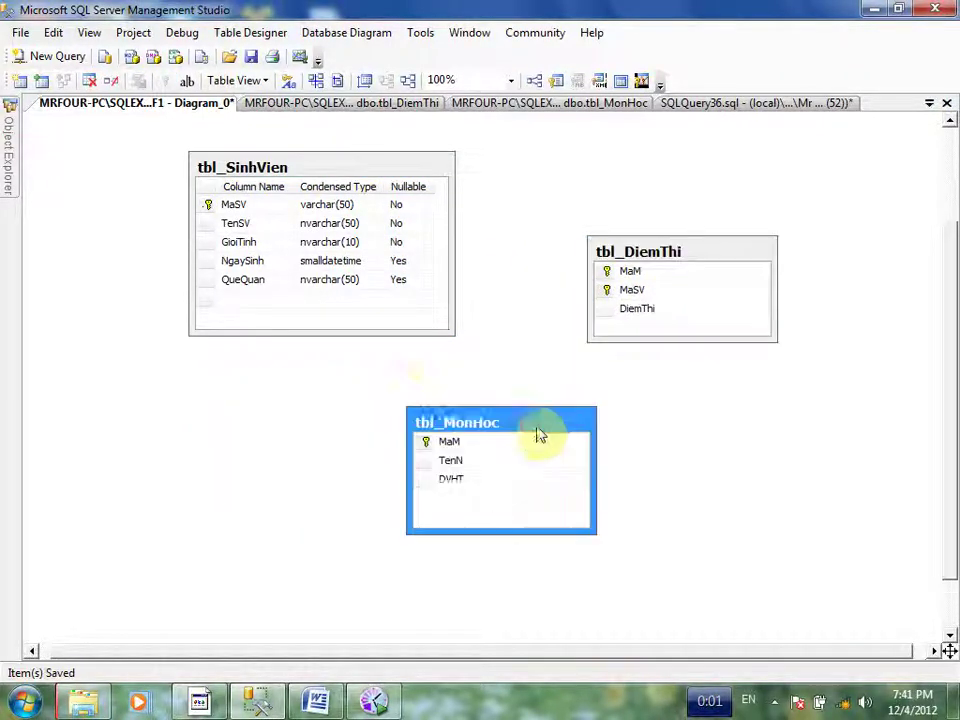
left_click_drag(467, 422, 435, 421)
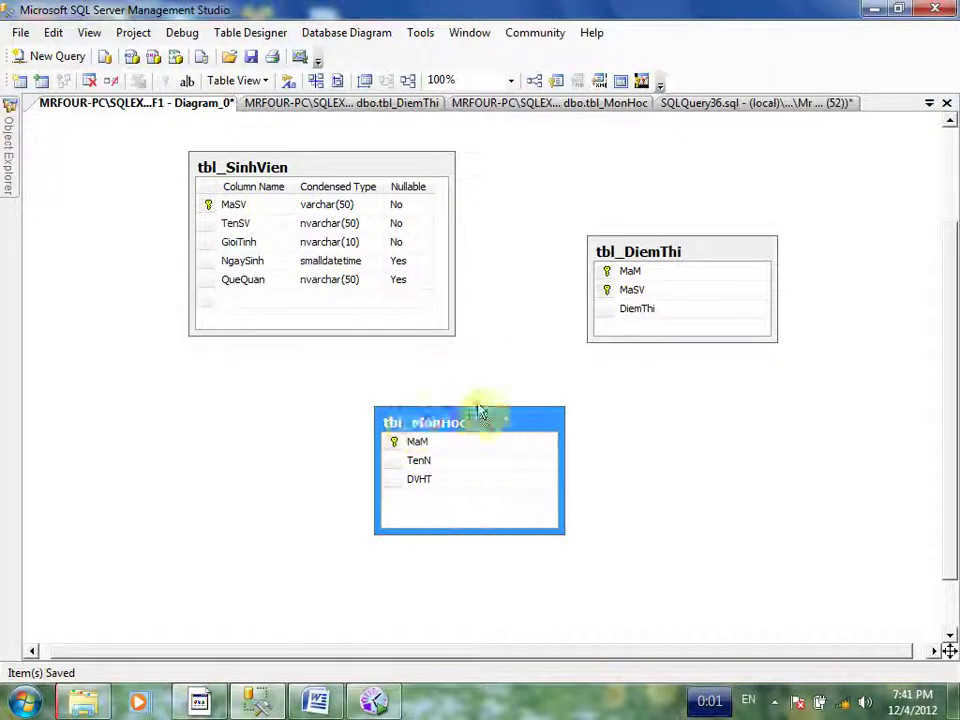
left_click(578, 248)
left_click(643, 253)
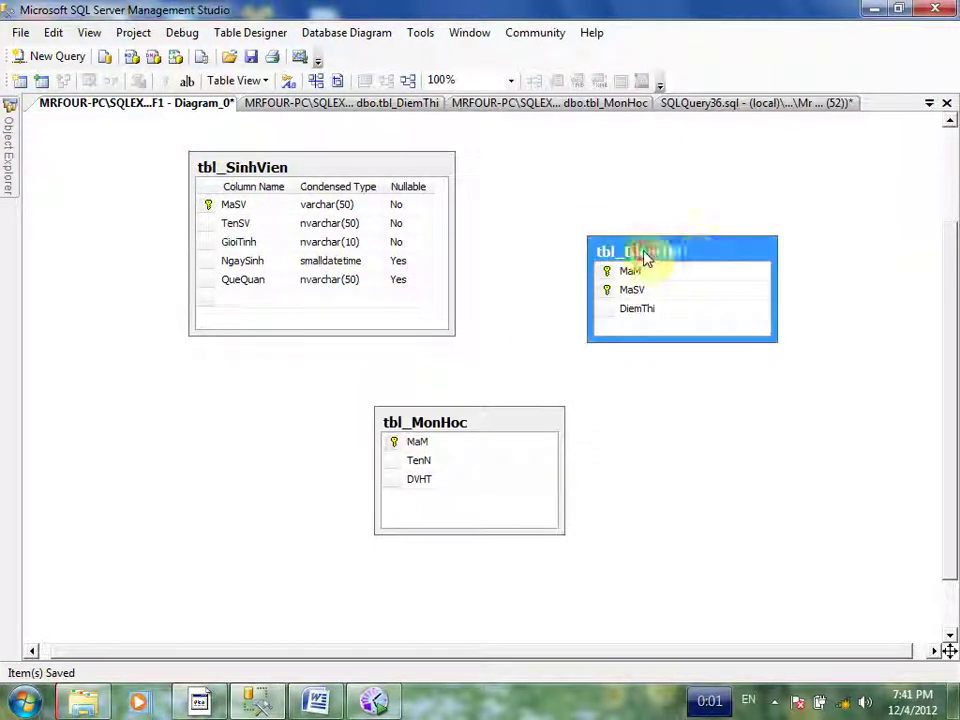
left_click(481, 286)
- Create a foreign key relationship from tbl_SinhVien's MaSV to tbl_DiemThi, accepting the proposed relationship properties
left_click(206, 204)
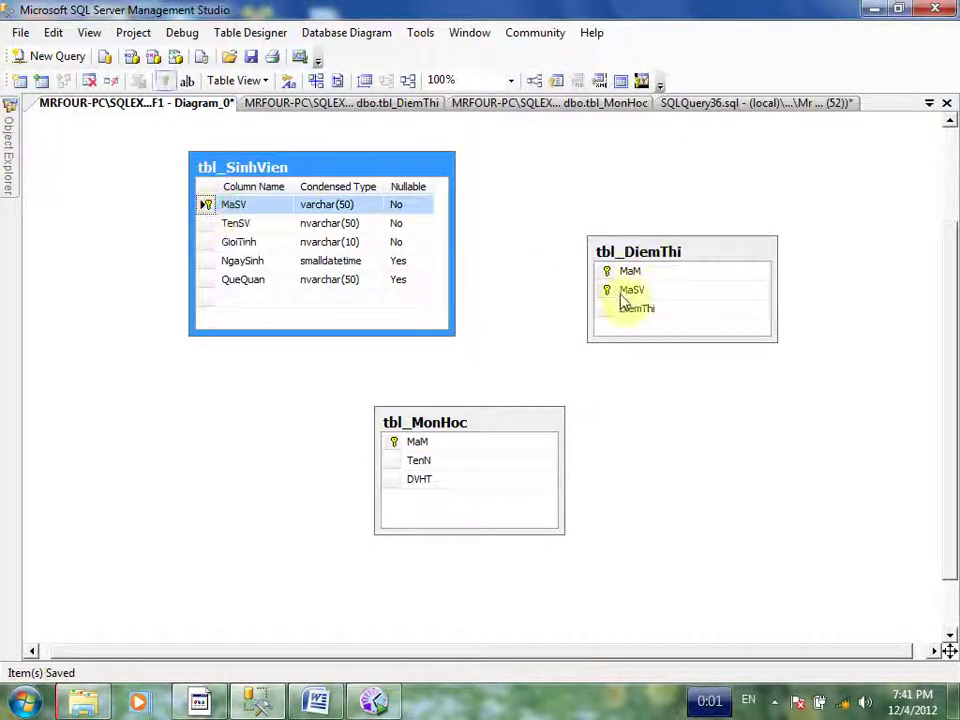
left_click(681, 291)
left_click(205, 208)
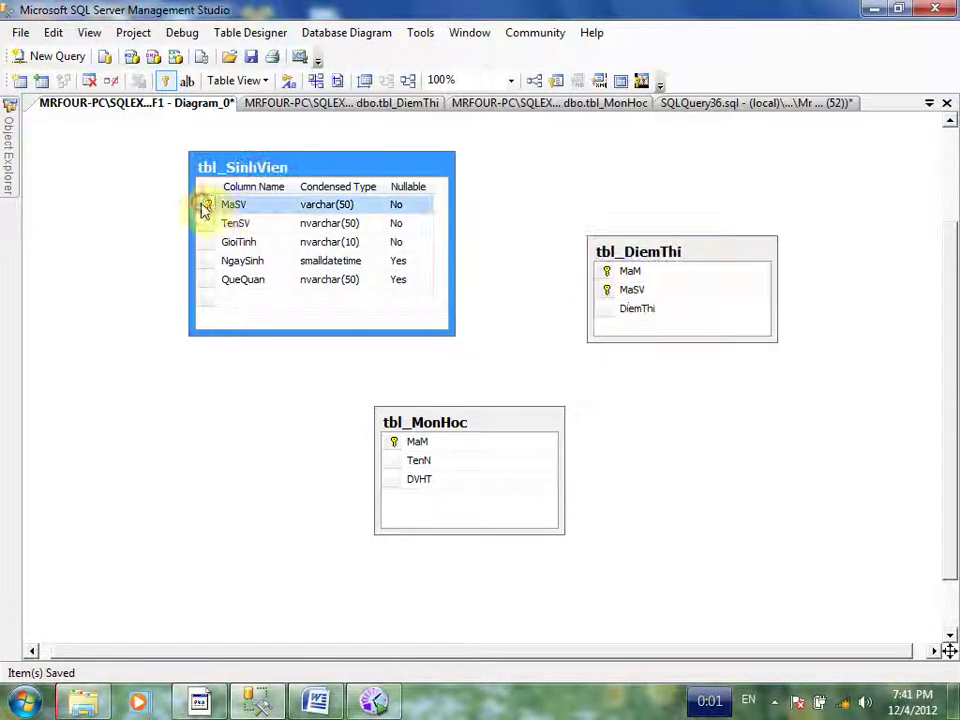
left_click_drag(207, 210, 643, 298)
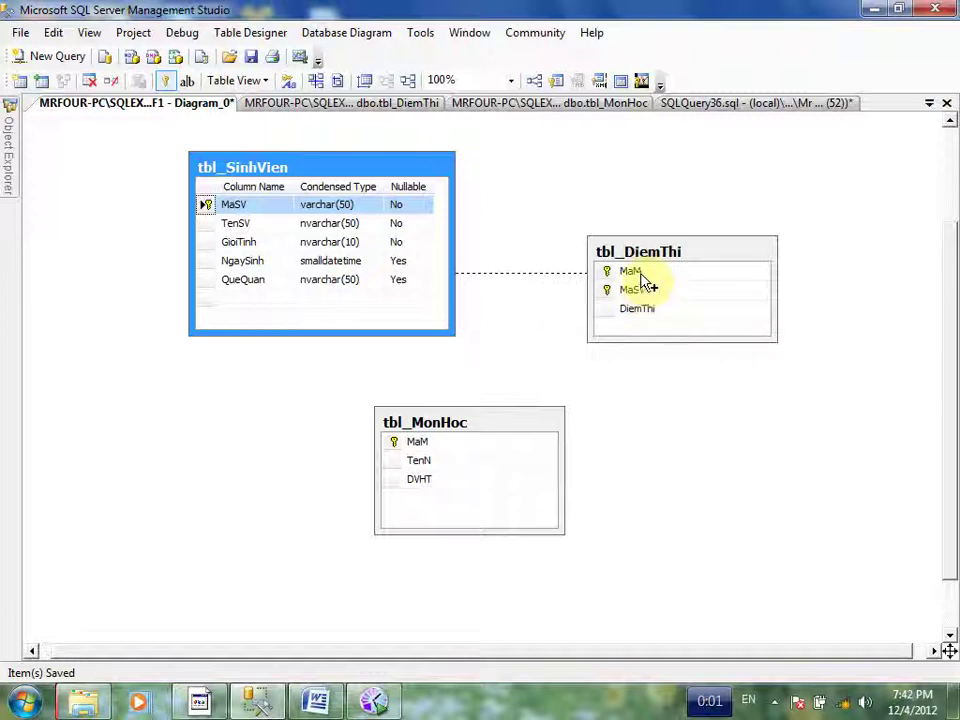
left_click_drag(643, 285, 637, 285)
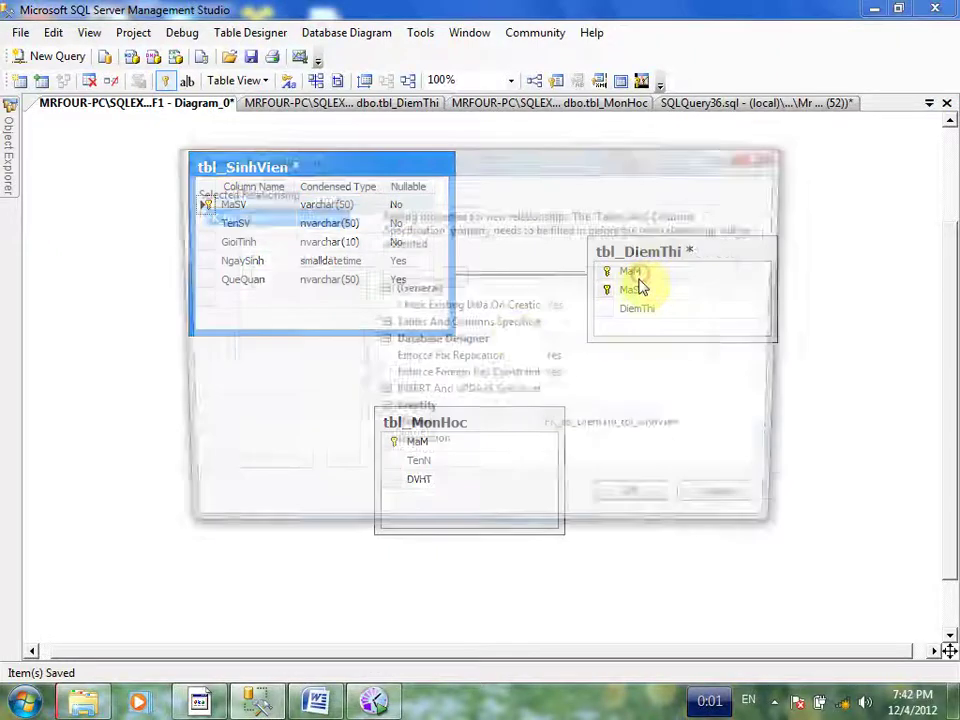
left_click(606, 508)
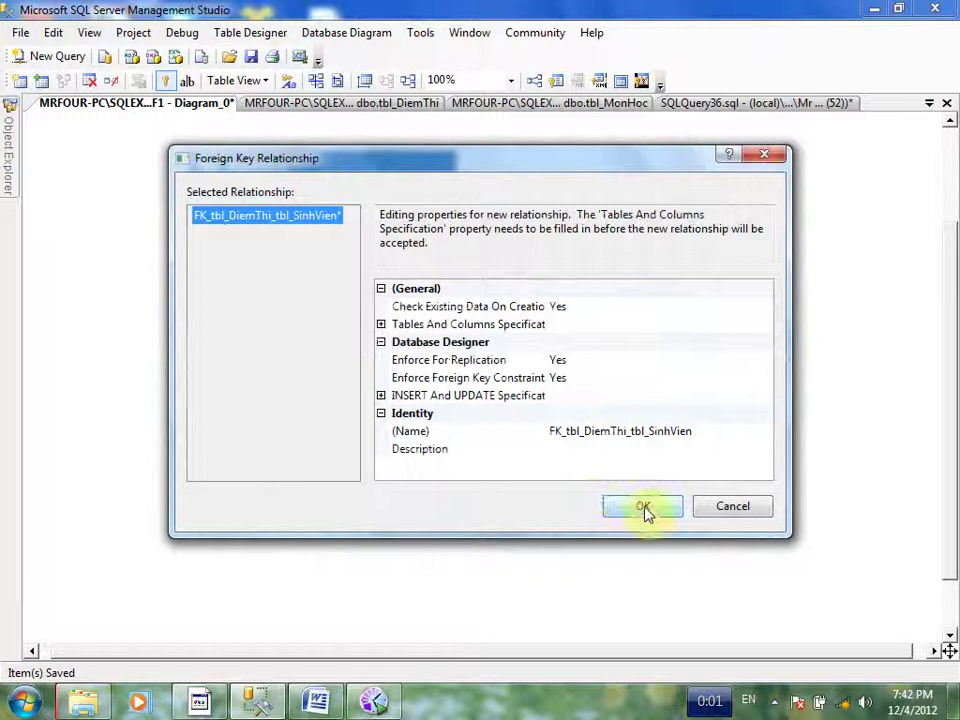
left_click(643, 508)
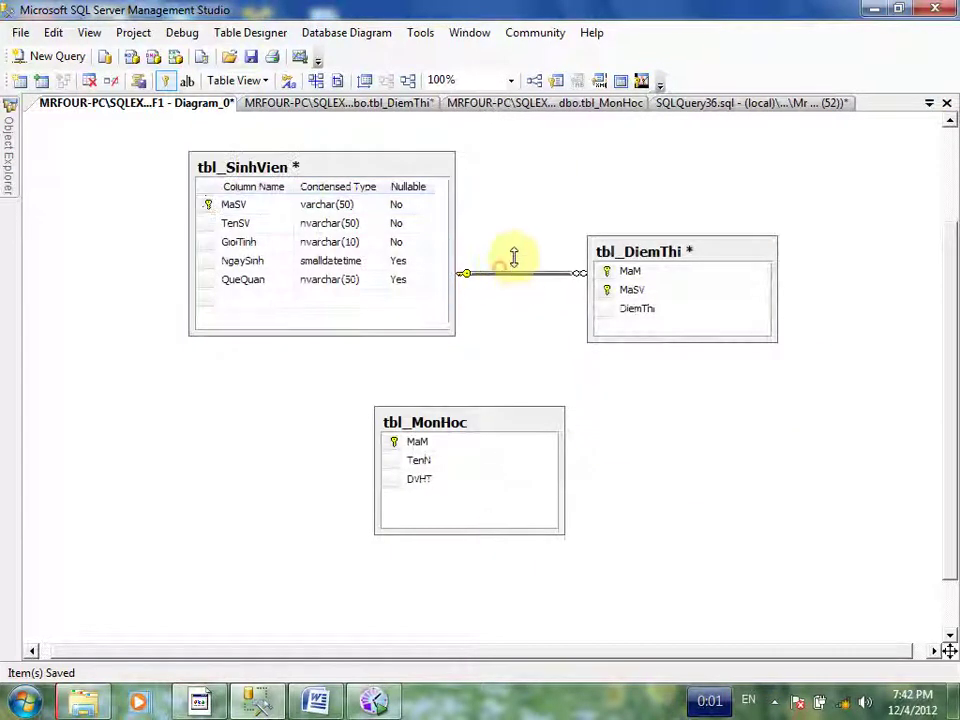
- Compare the MaSV primary key of tbl_SinhVien with the MaM and MaSV columns of tbl_DiemThi
left_click(687, 276)
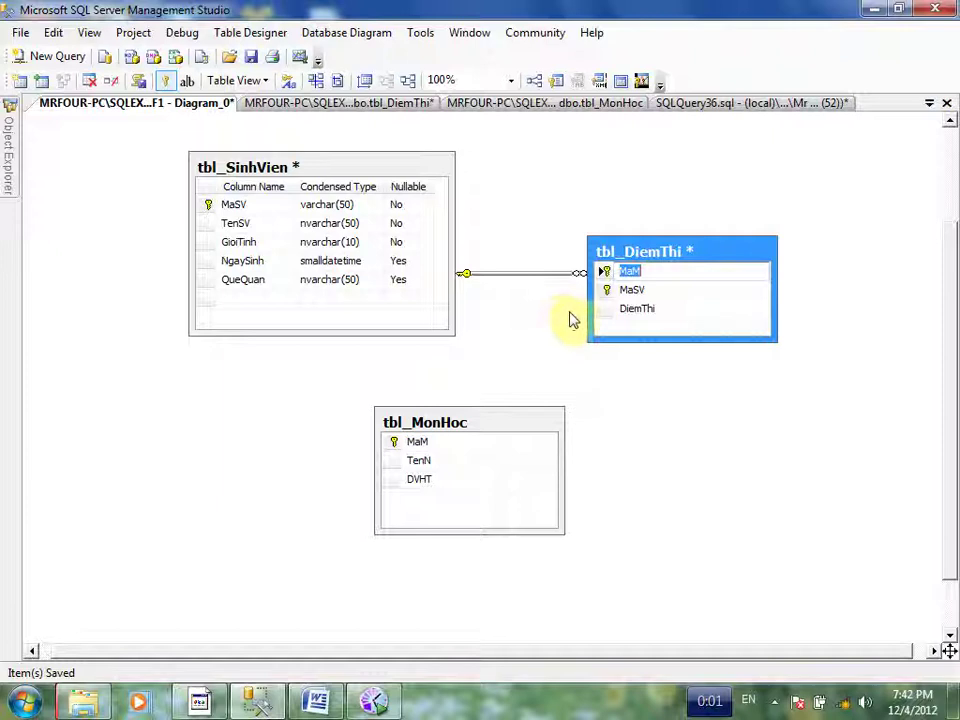
left_click(646, 288)
left_click(251, 206)
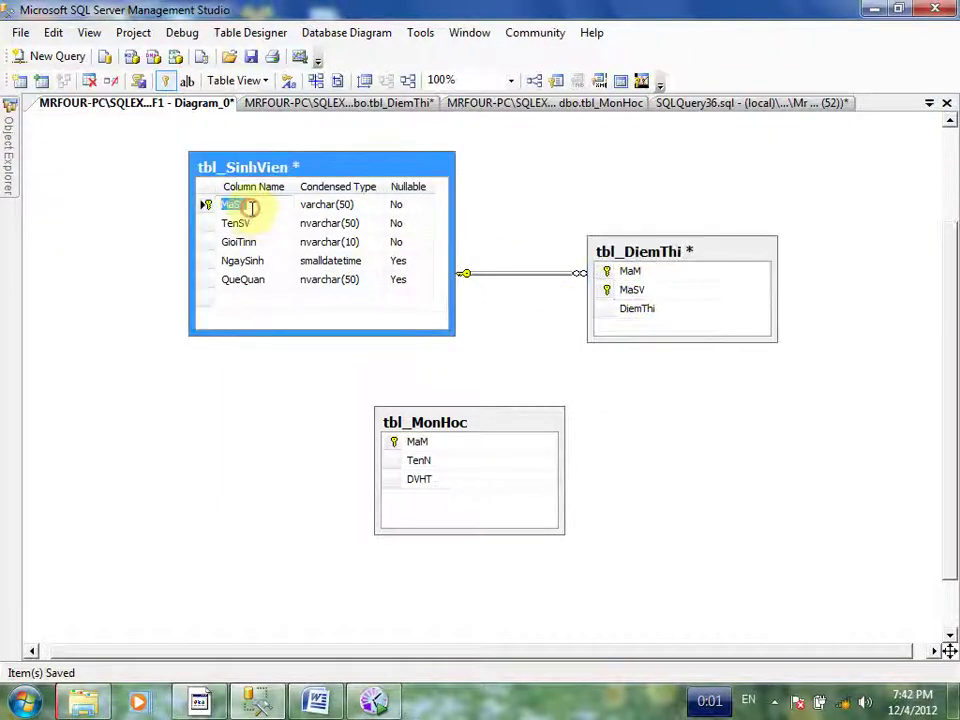
left_click(679, 286)
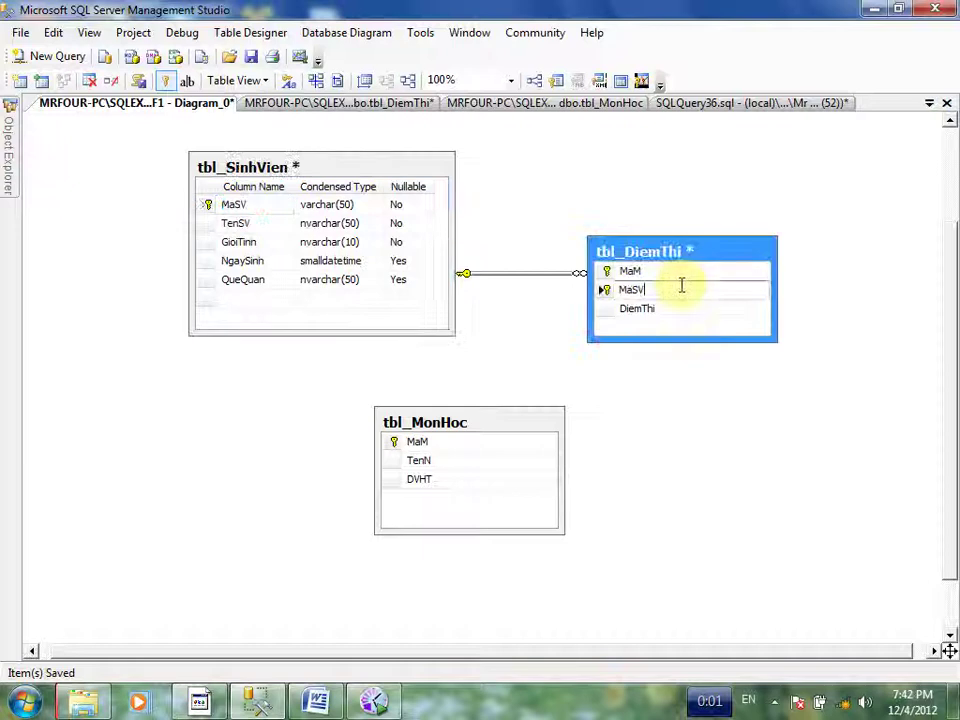
double_click(673, 289)
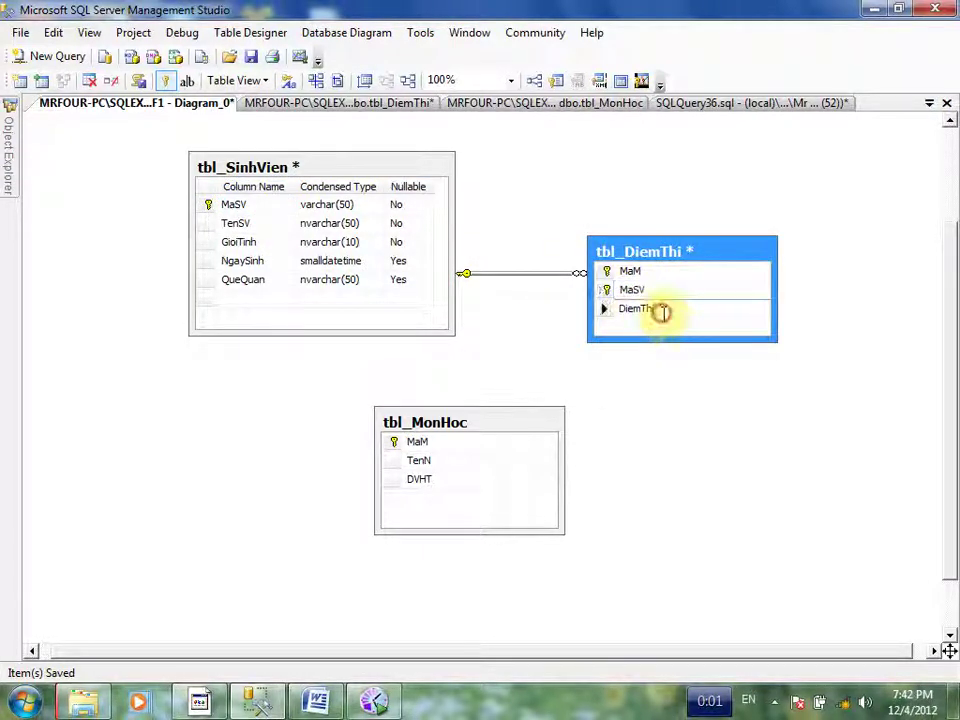
left_click(600, 290)
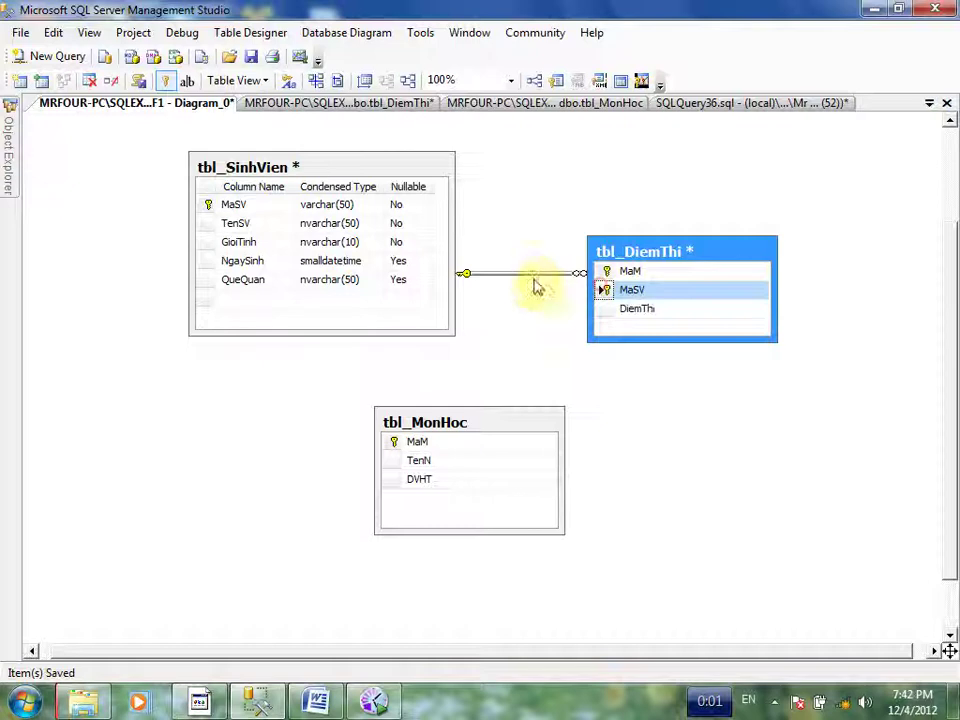
left_click(343, 205)
- Show tbl_DiemThi in the Custom table view and compare its key columns with tbl_SinhVien's MaSV
right_click(695, 253)
mouse_move(775, 263)
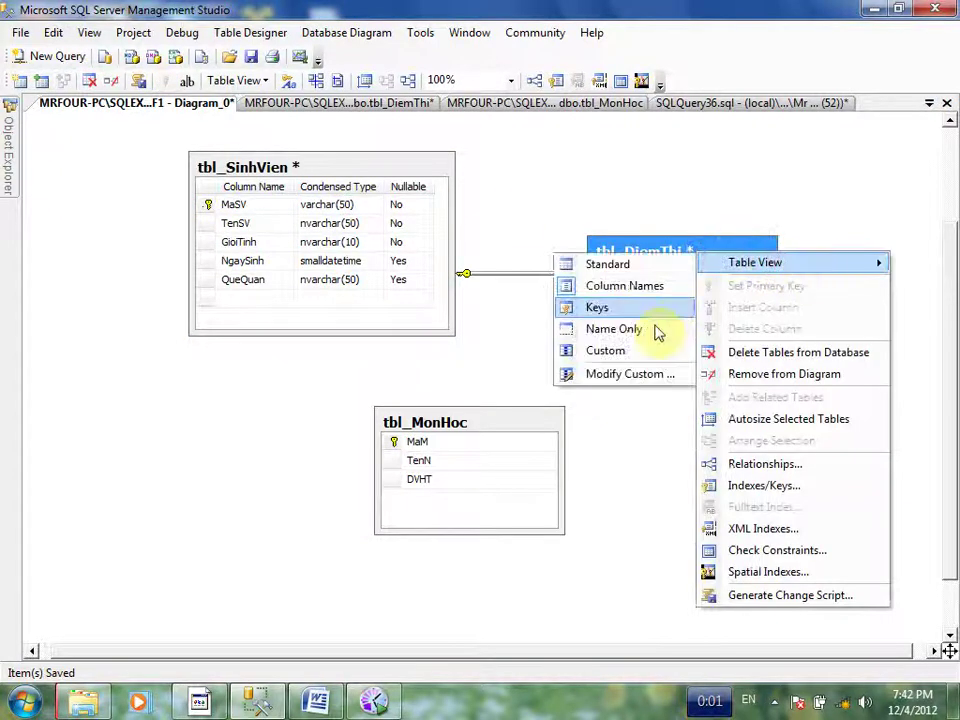
left_click(610, 264)
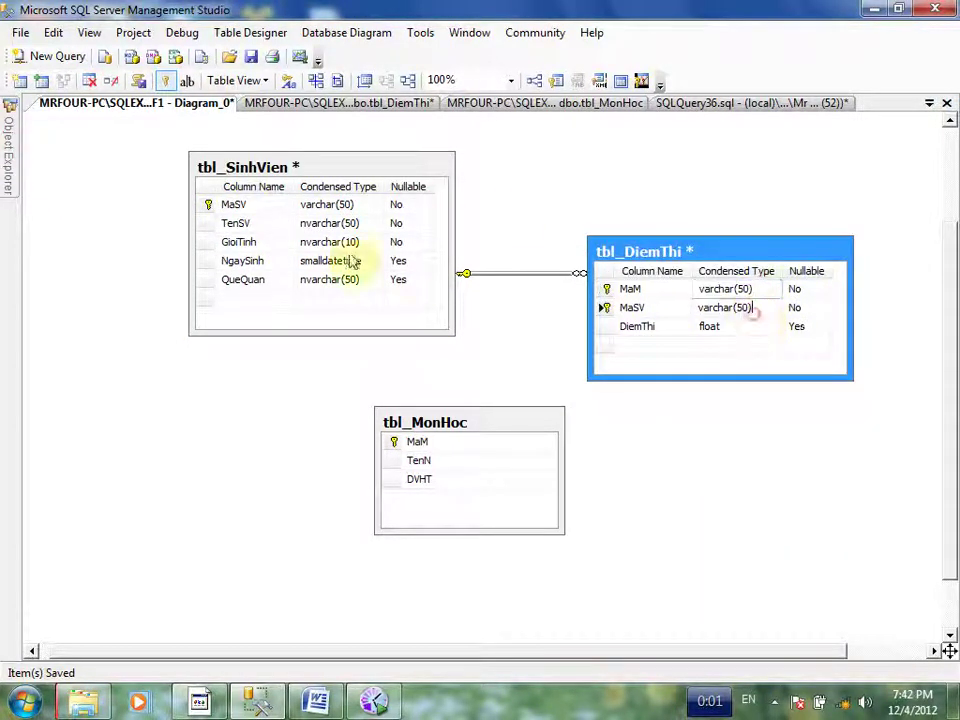
left_click(264, 204)
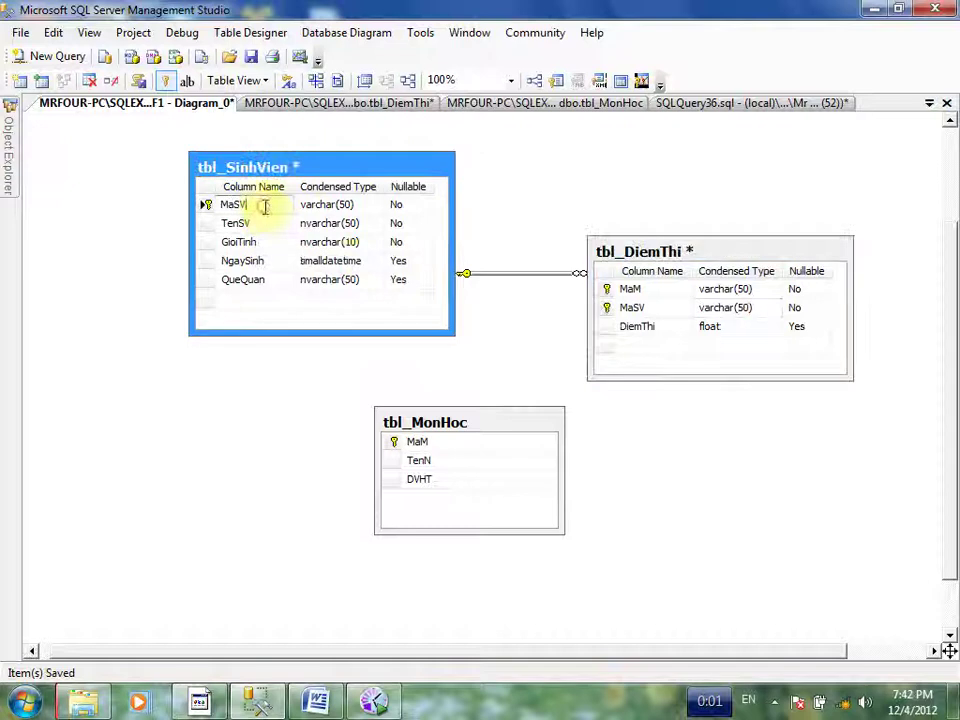
left_click(634, 288)
left_click(255, 204)
left_click(643, 288)
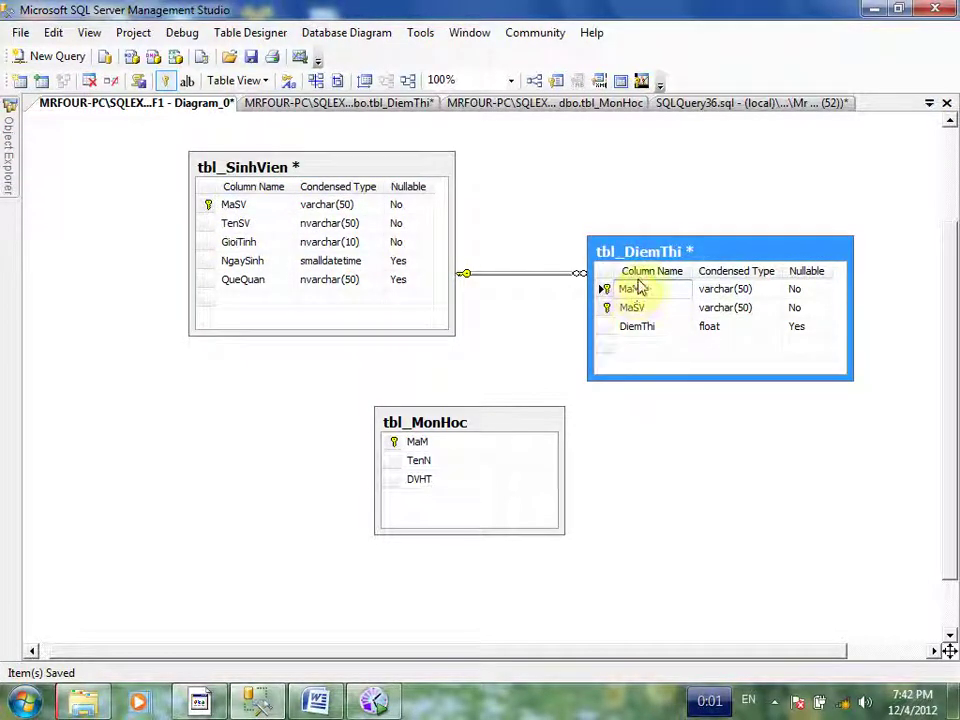
- Delete the relationship between tbl_SinhVien and tbl_DiemThi from the database
left_click(531, 271)
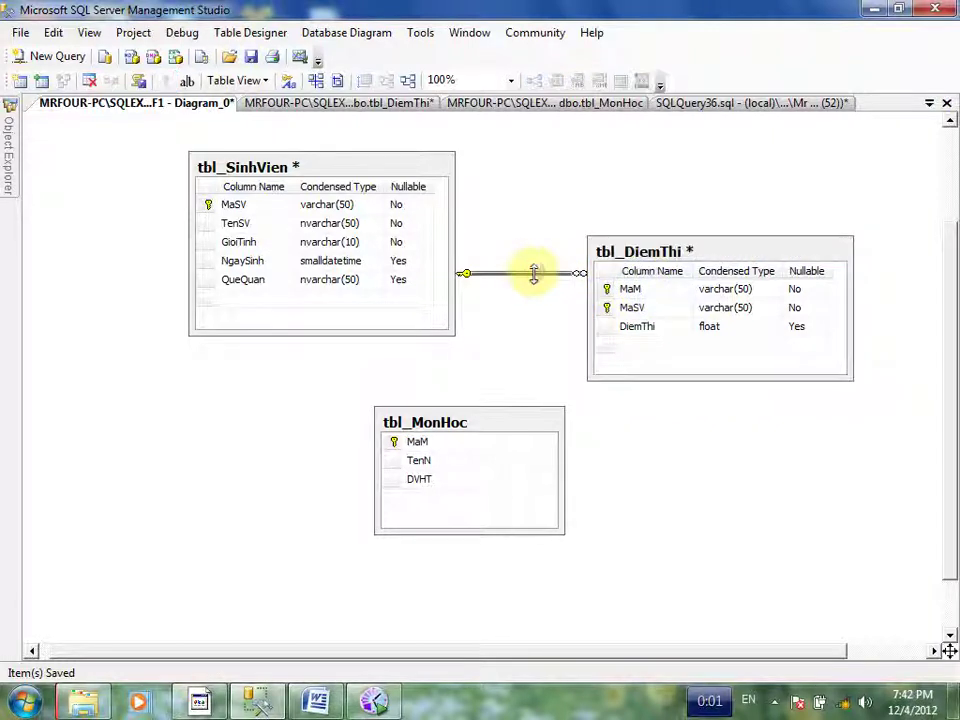
right_click(533, 272)
left_click(572, 286)
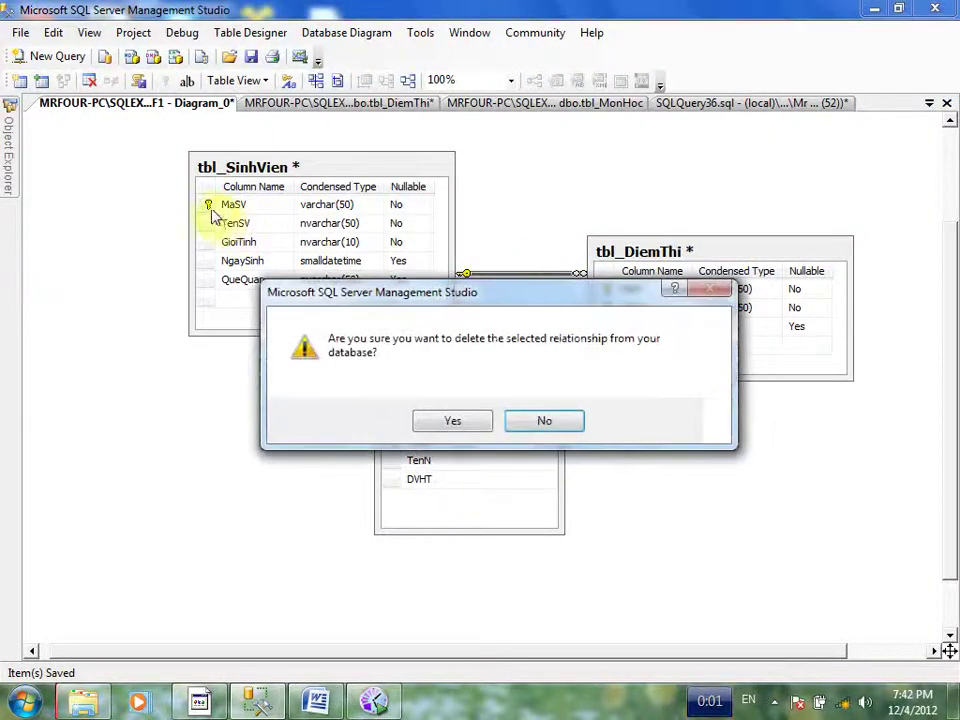
left_click(451, 420)
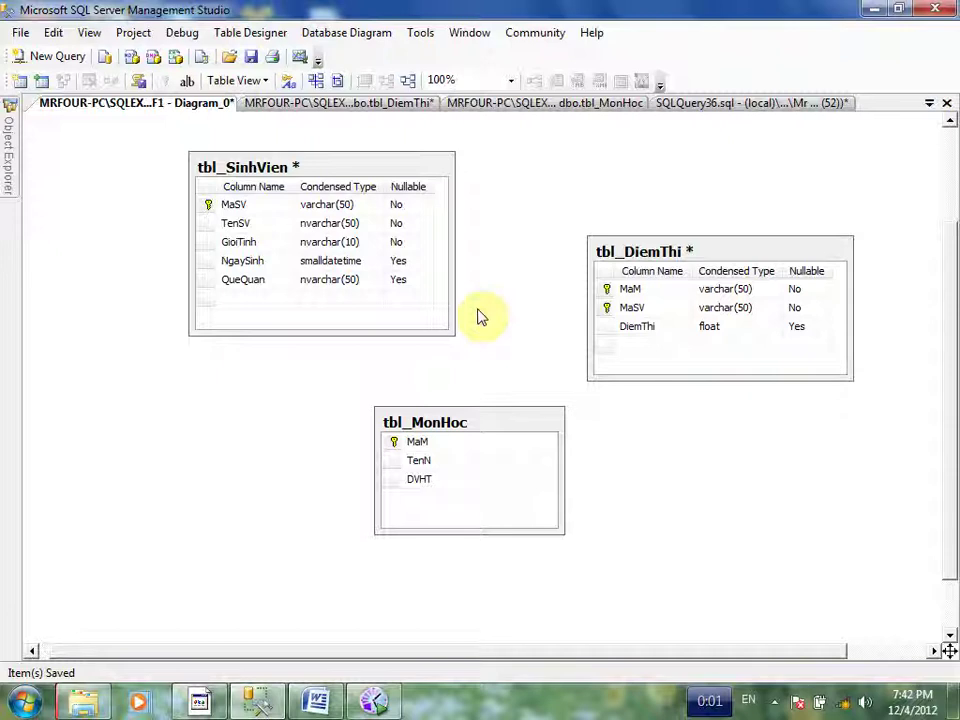
- Start a new relationship from MaSV in tbl_SinhVien to MaSV in tbl_DiemThi and check the paired columns
left_click(206, 204)
left_click_drag(565, 313, 630, 313)
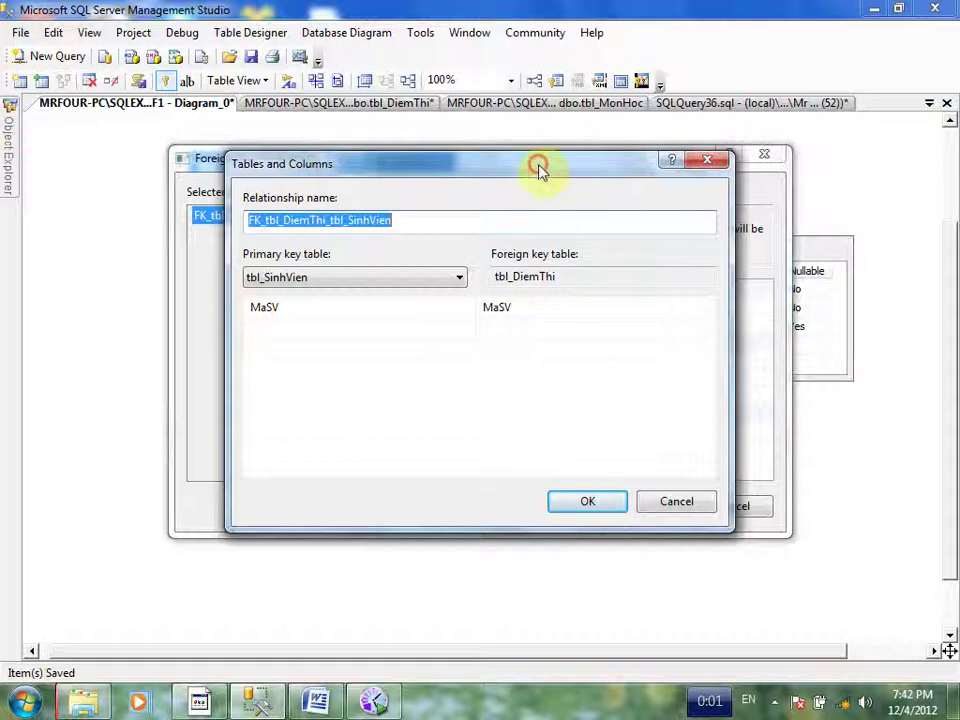
mouse_move(538, 167)
left_mouse_down()
mouse_move(769, 411)
mouse_move(232, 236)
mouse_move(519, 150)
mouse_move(606, 253)
mouse_move(530, 152)
left_mouse_up()
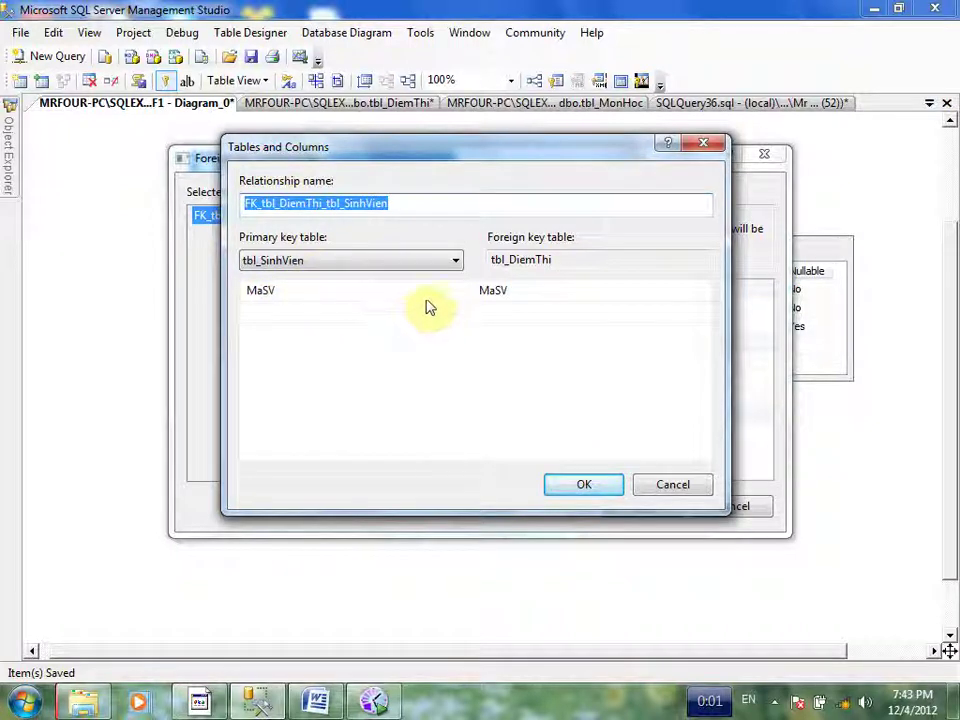
left_click(240, 294)
left_click(618, 299)
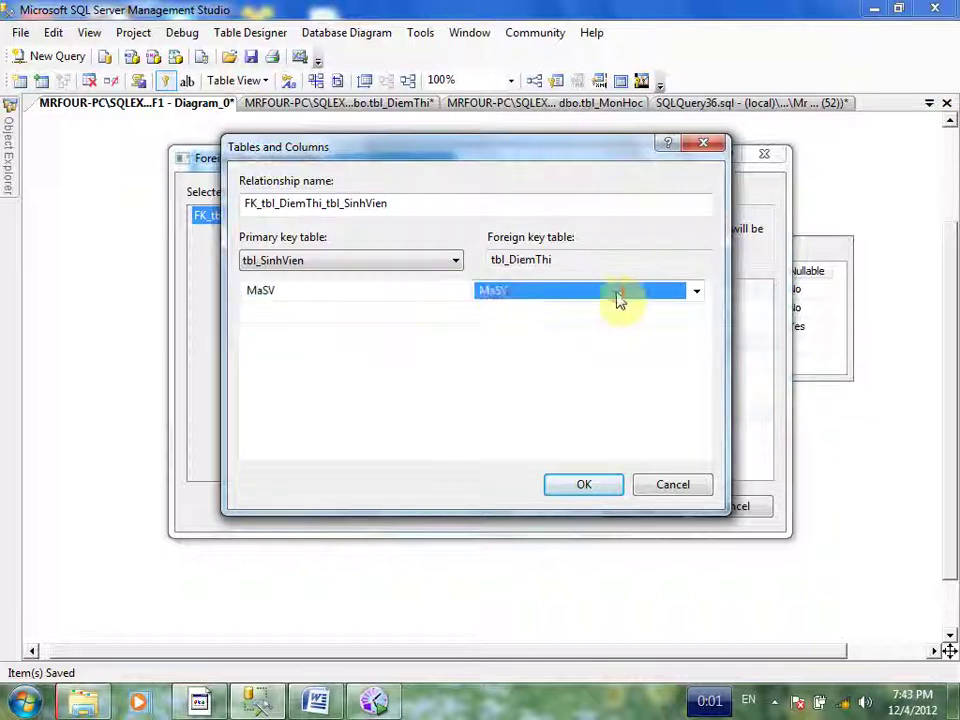
left_click(332, 299)
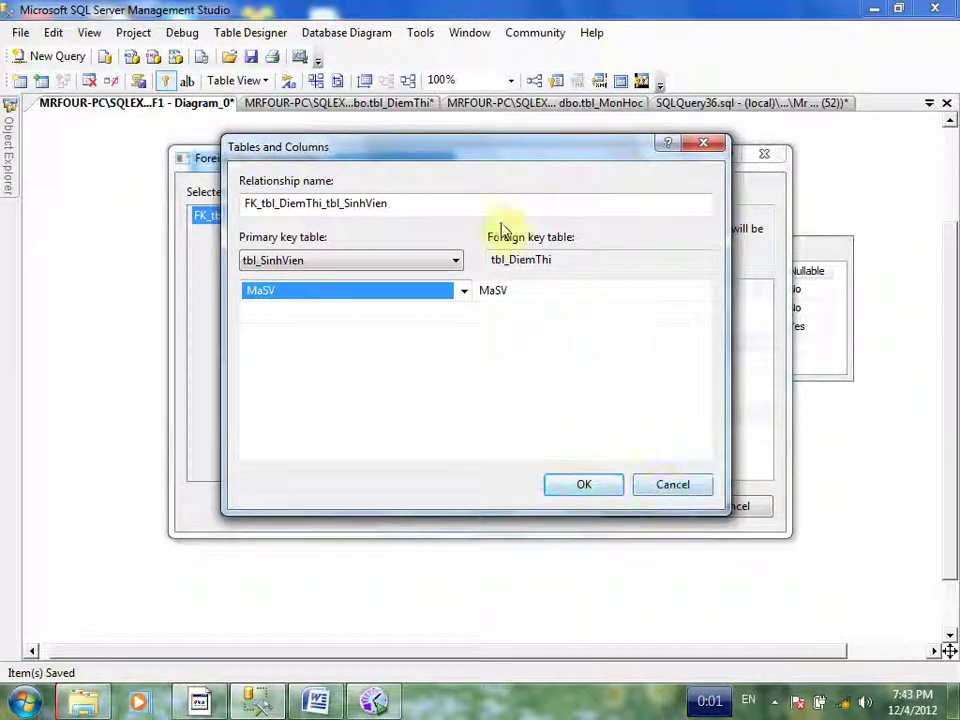
- Choose MaSV as tbl_SinhVien's primary key column for the relationship and accept the tables and columns mapping
left_click_drag(513, 157, 472, 136)
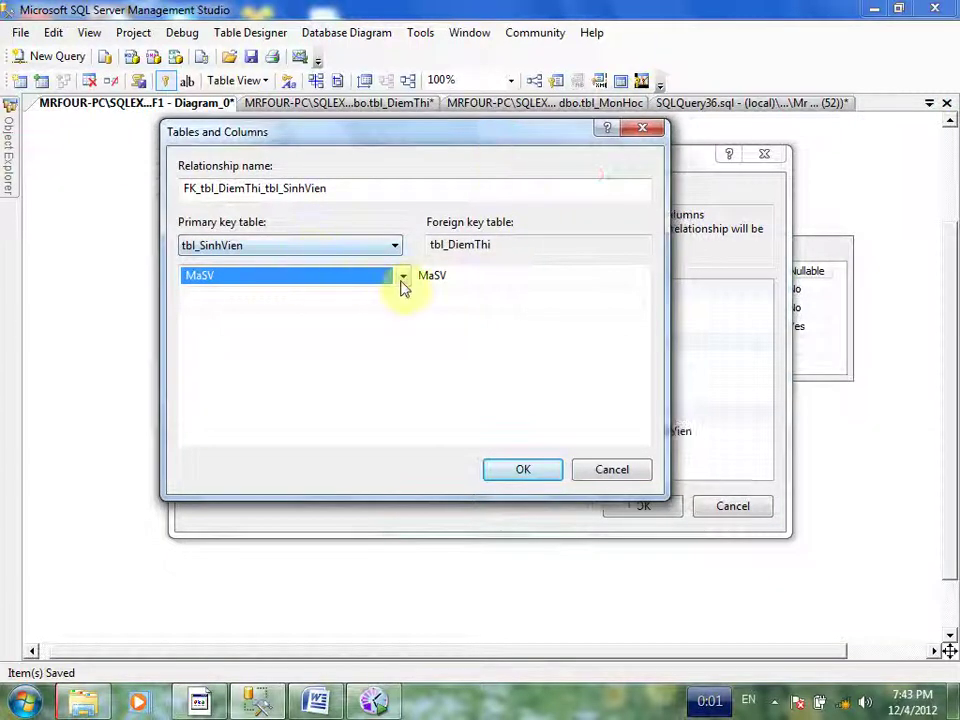
left_click(403, 278)
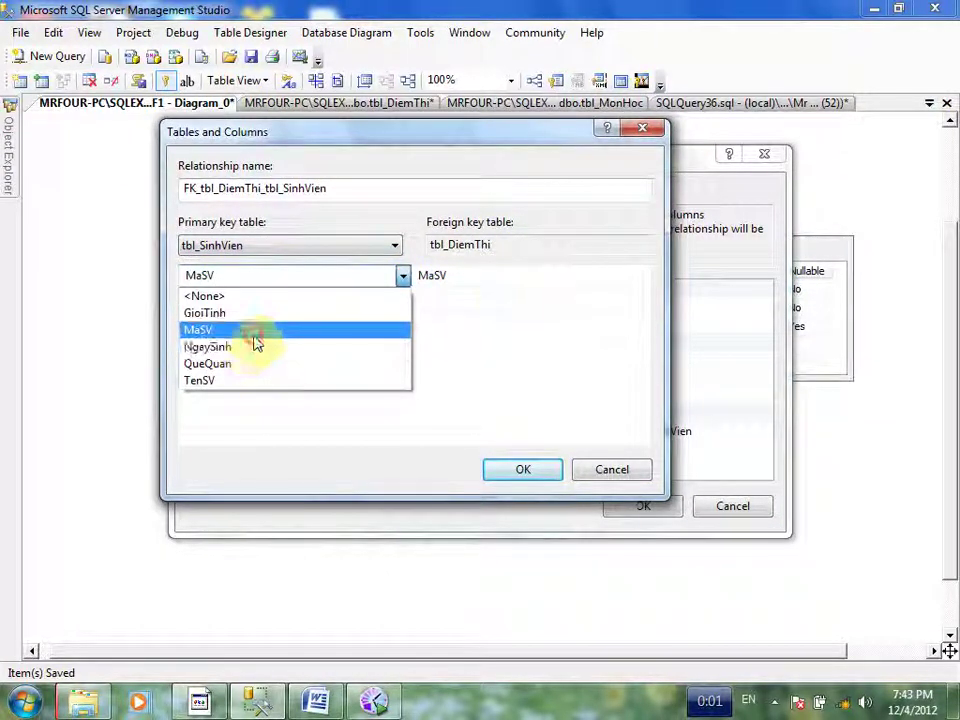
left_click(252, 331)
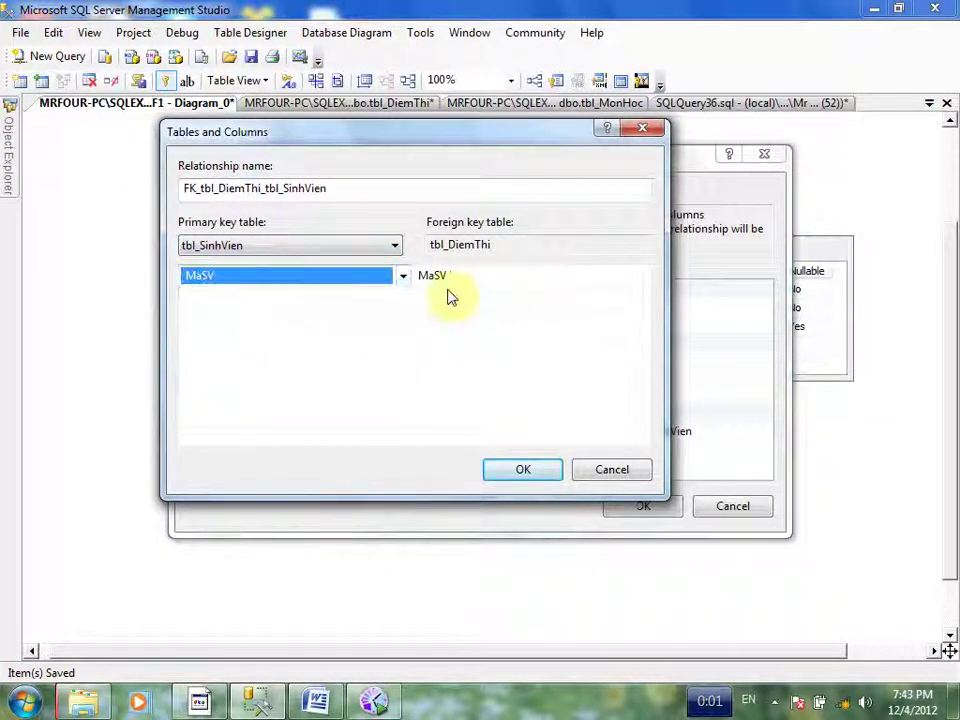
left_click(543, 471)
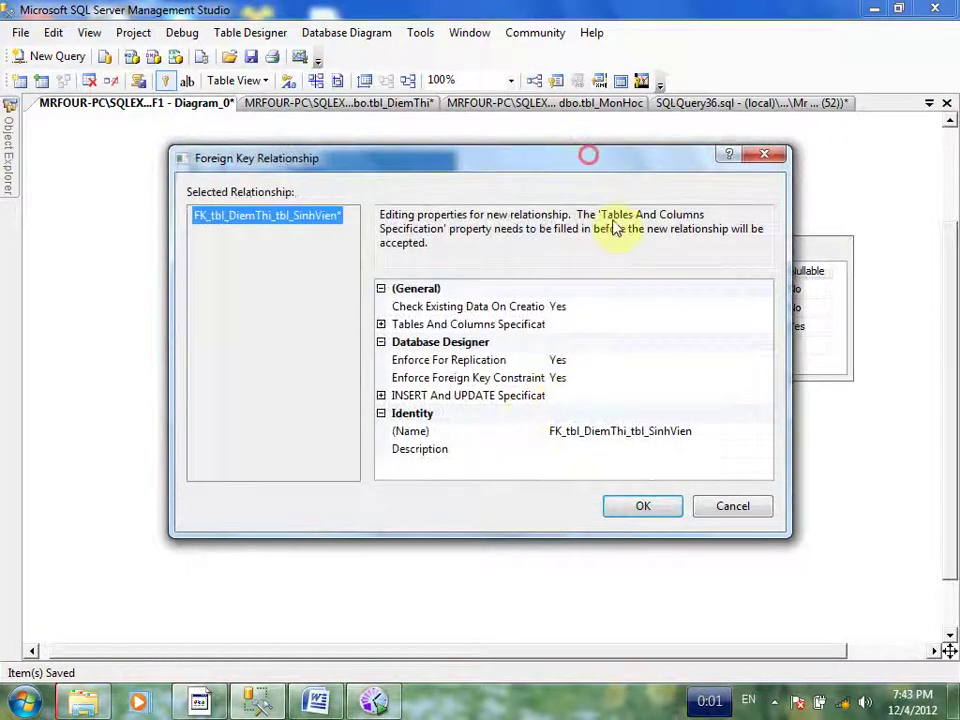
left_click_drag(590, 160, 591, 197)
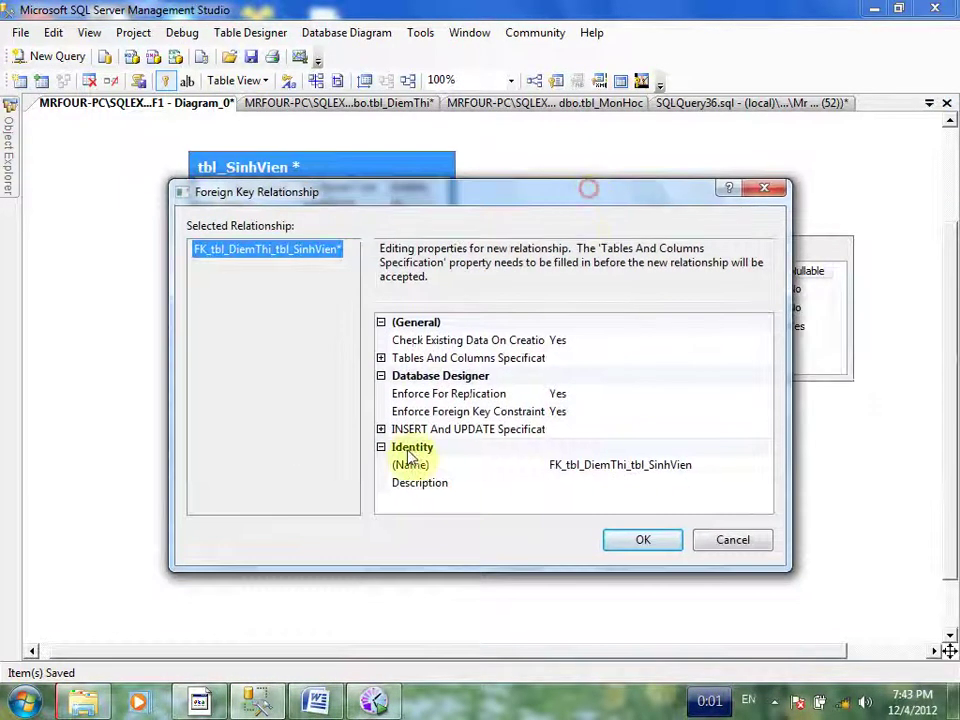
- Expand the new relationship's INSERT And UPDATE Specification and widen the property name column so the full names show
left_click(478, 203)
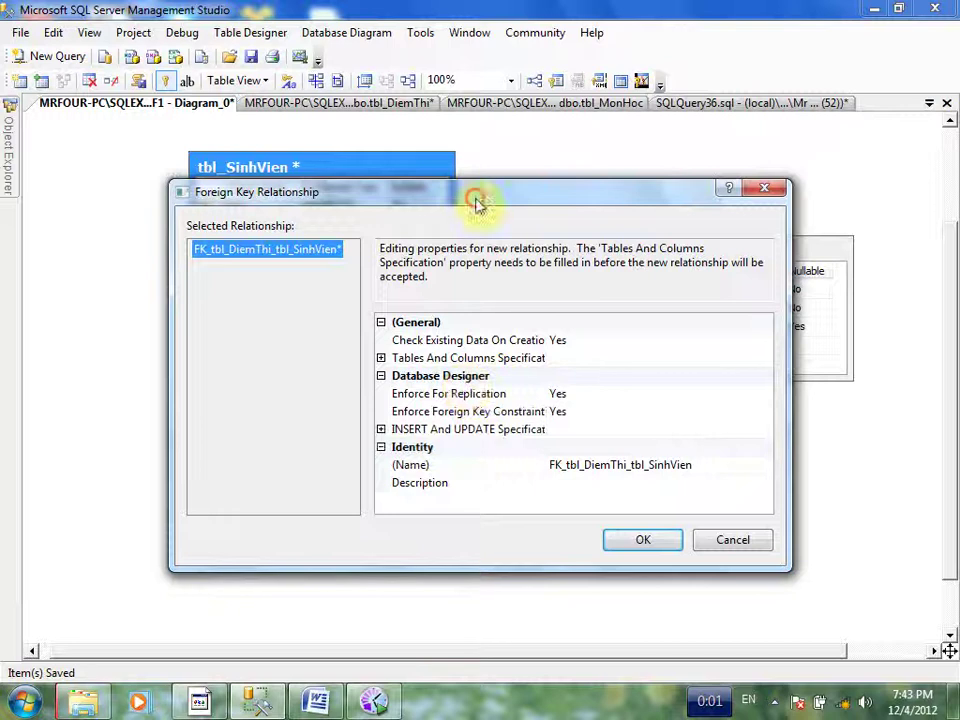
left_click_drag(478, 203, 488, 371)
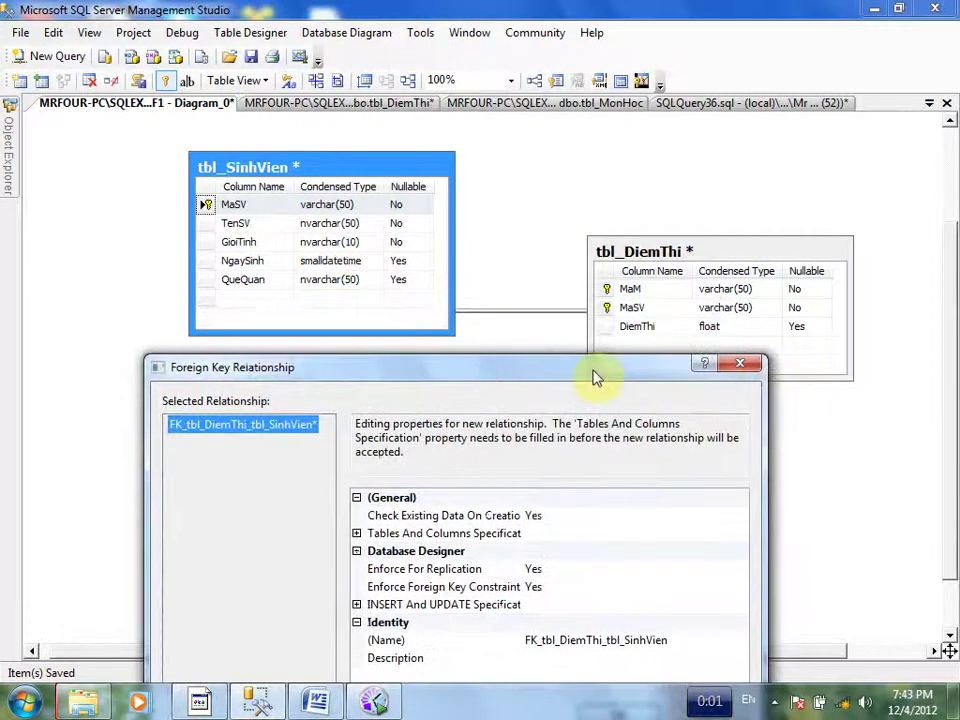
left_click_drag(595, 377, 600, 302)
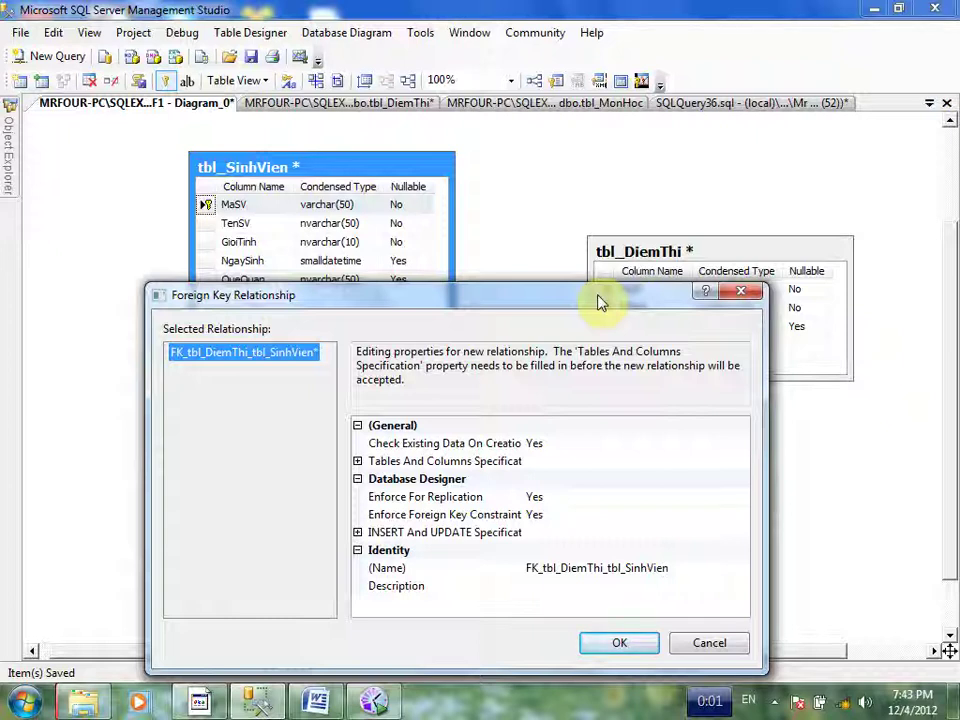
left_click_drag(476, 300, 508, 219)
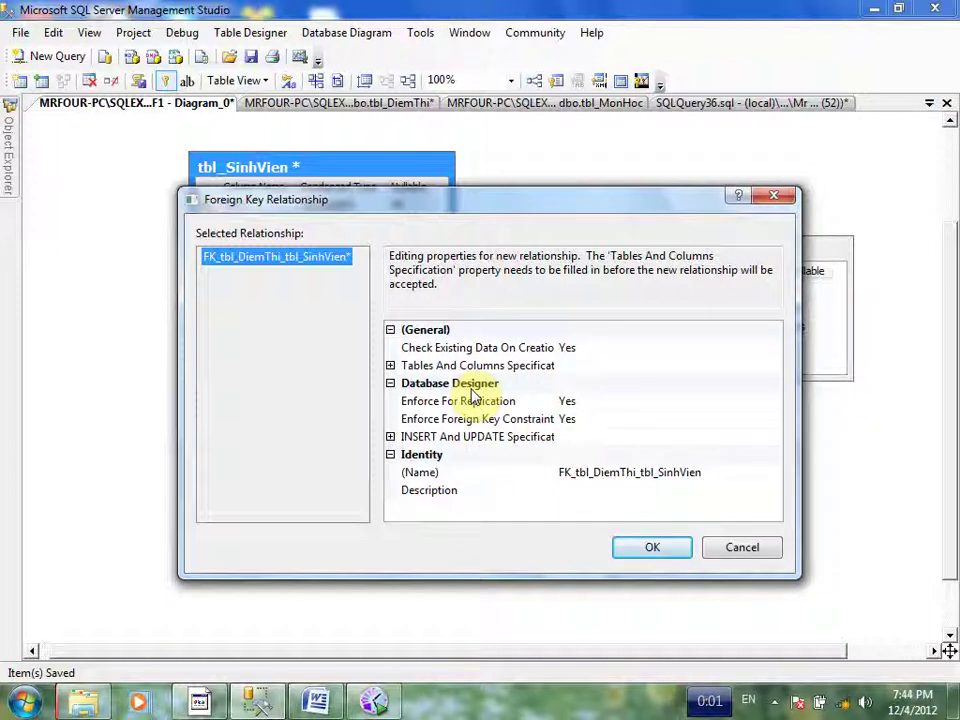
left_click(404, 440)
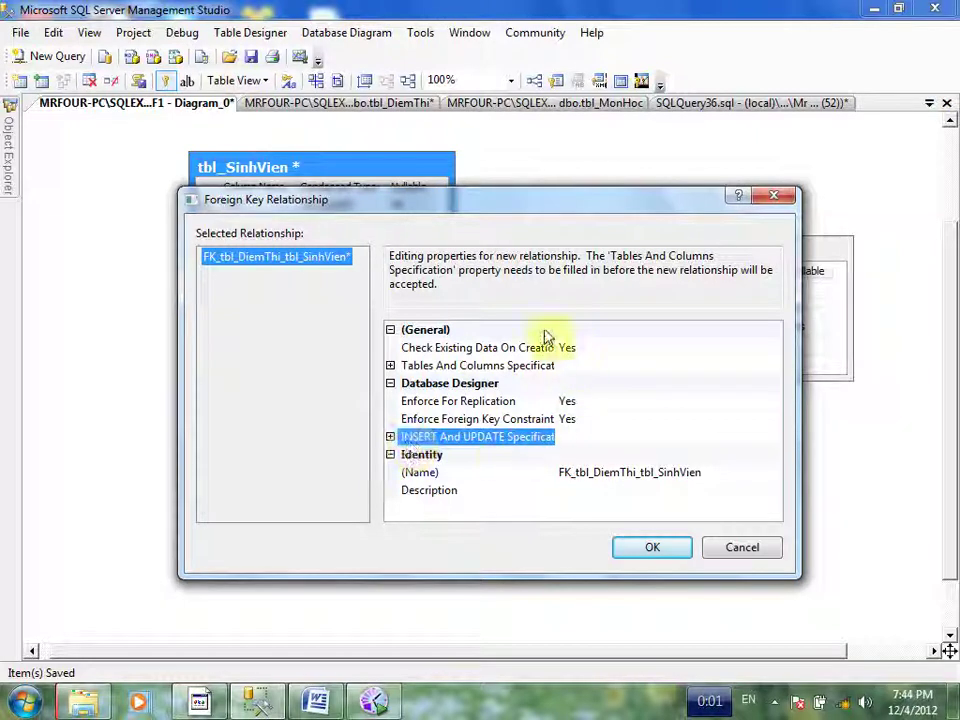
left_click_drag(557, 343, 613, 347)
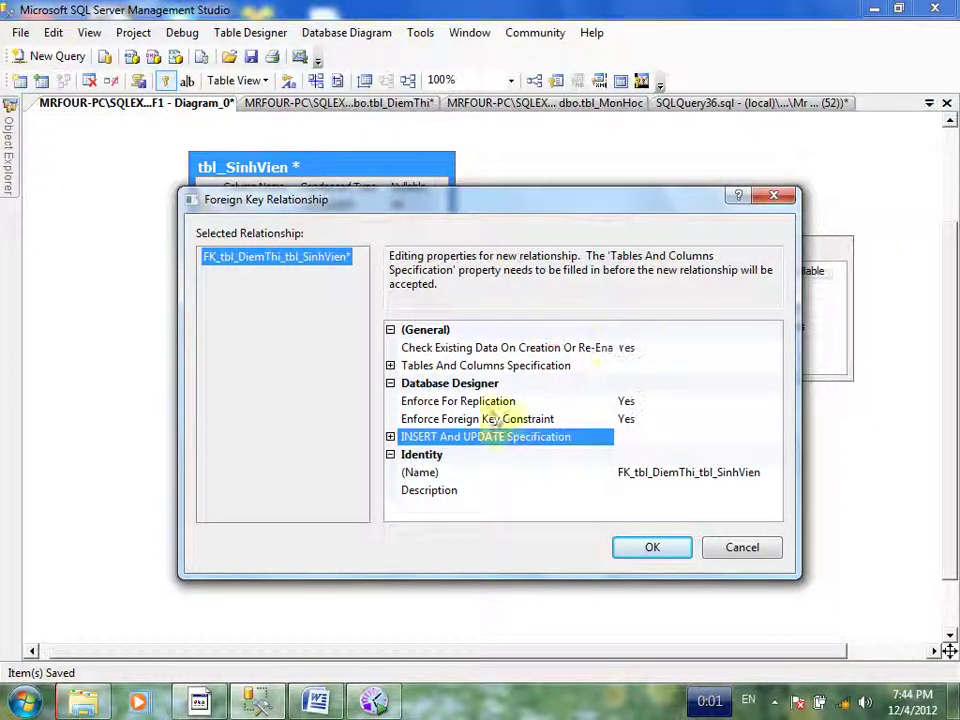
left_click(390, 437)
left_click_drag(520, 203, 508, 142)
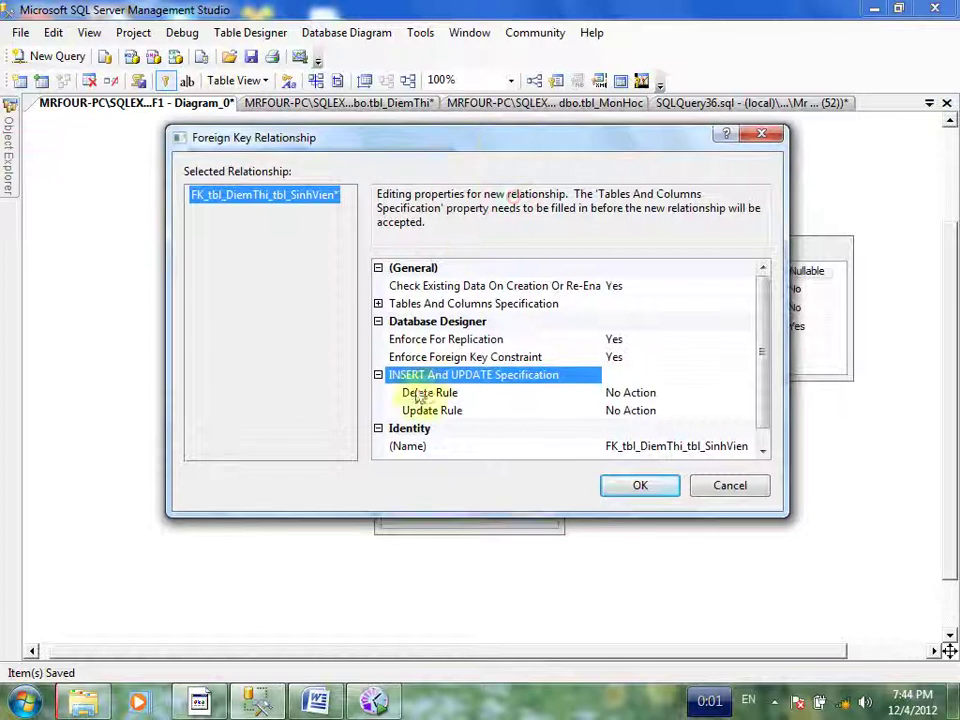
- Set both the Delete Rule and the Update Rule of the tbl_DiemThi–tbl_SinhVien relationship to Cascade
left_click(416, 393)
left_click(465, 414)
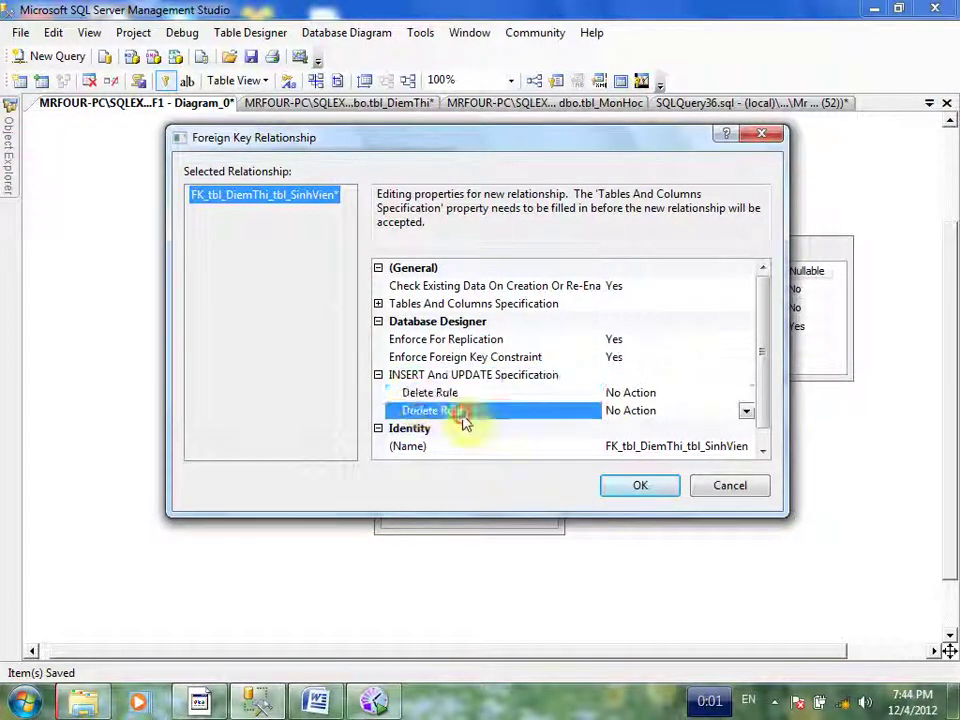
left_click(525, 396)
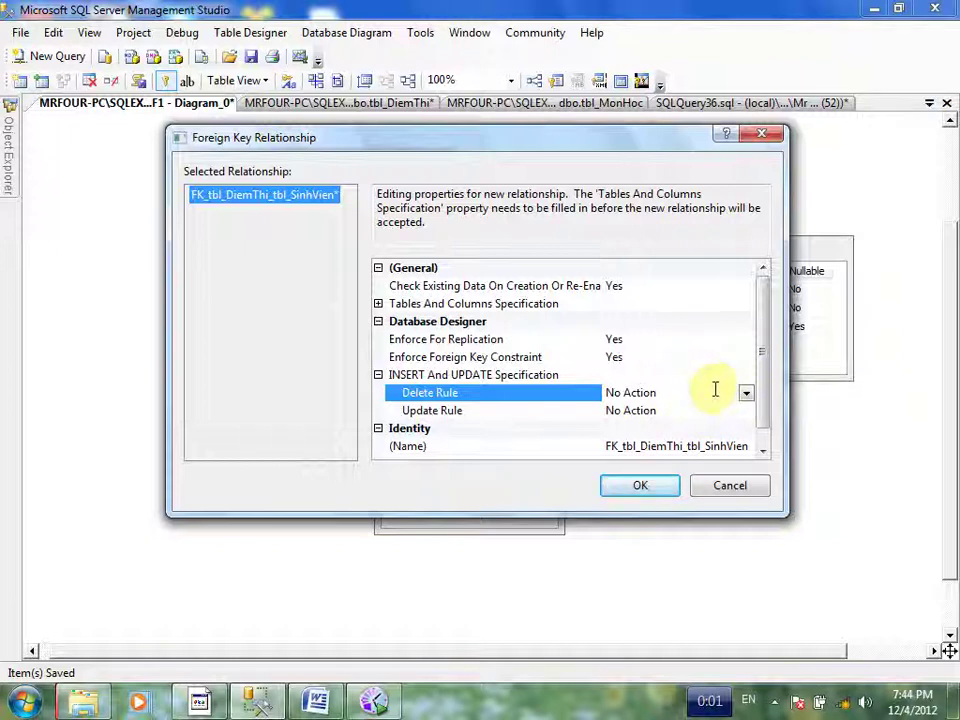
left_click(746, 393)
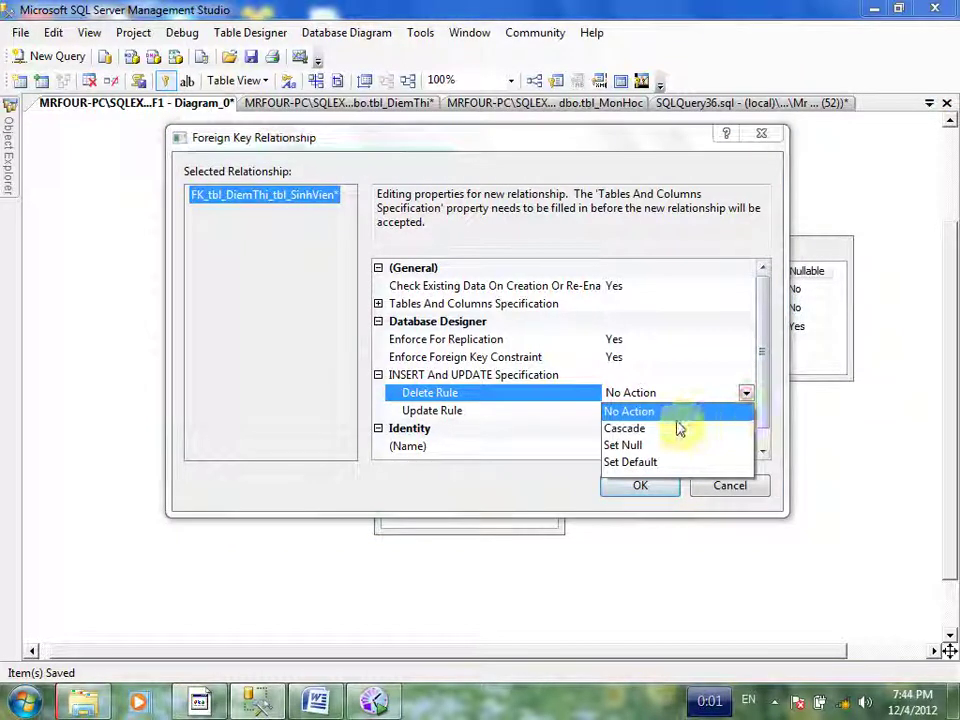
left_click(660, 440)
left_click(746, 411)
left_click(746, 411)
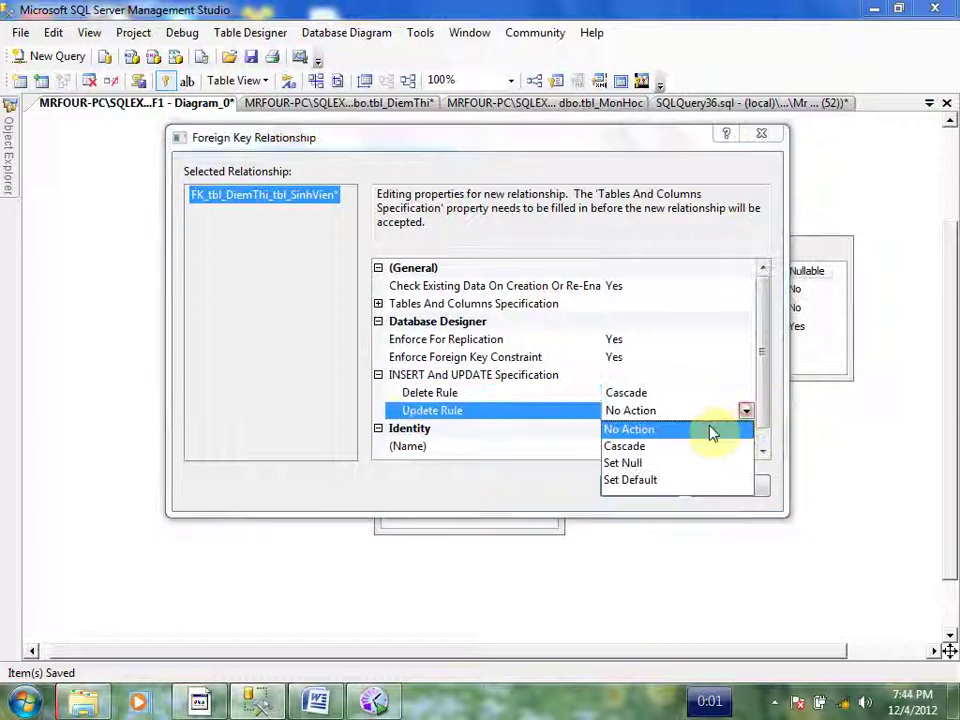
left_click(656, 446)
- Review the delete and update rules against the tables and accept the tbl_DiemThi–tbl_SinhVien relationship
left_click_drag(407, 137, 399, 237)
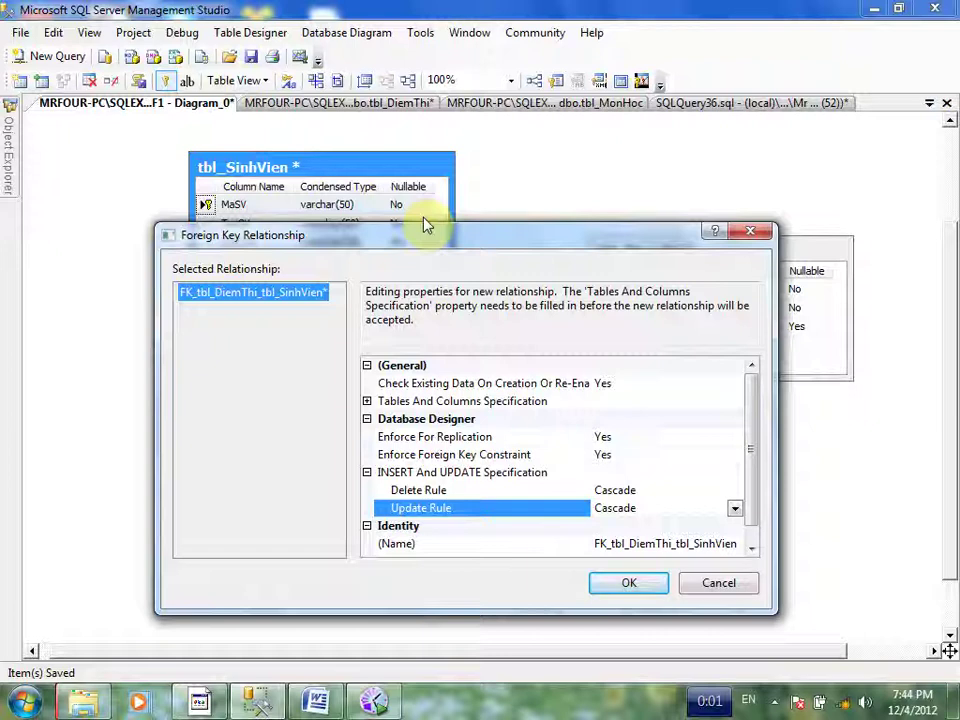
left_click_drag(553, 253, 540, 188)
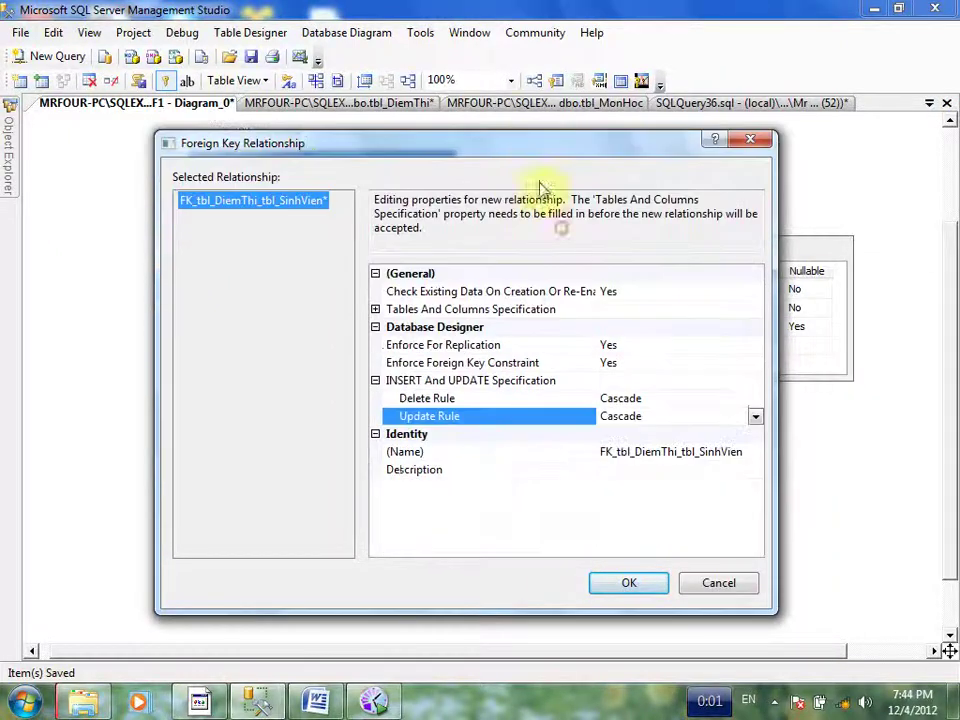
left_click(436, 382)
left_click(466, 397)
left_click(444, 416)
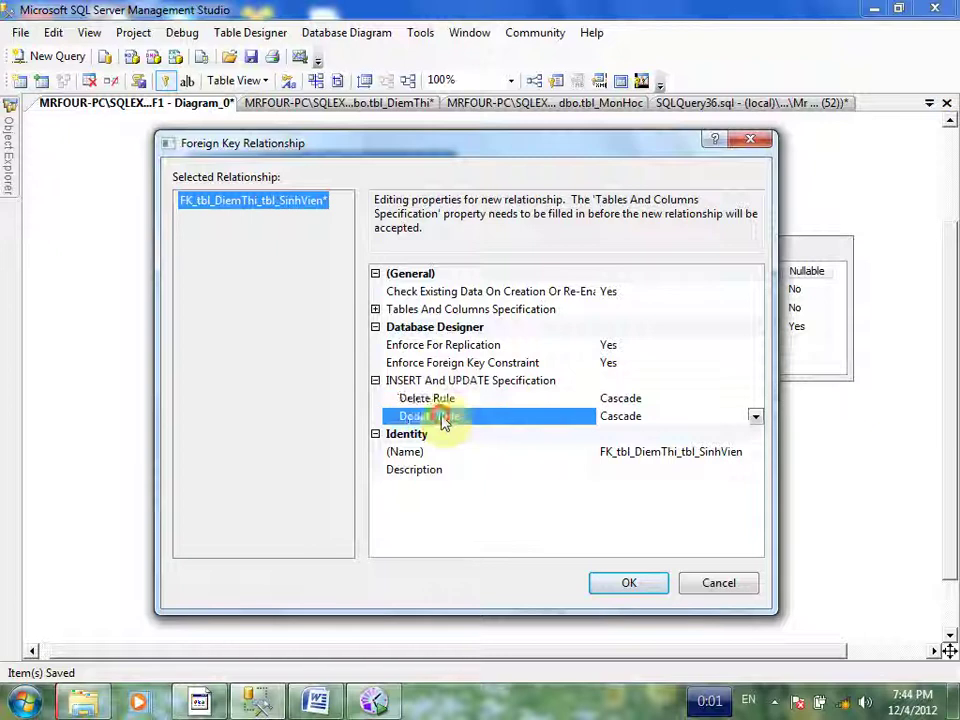
left_click(455, 398)
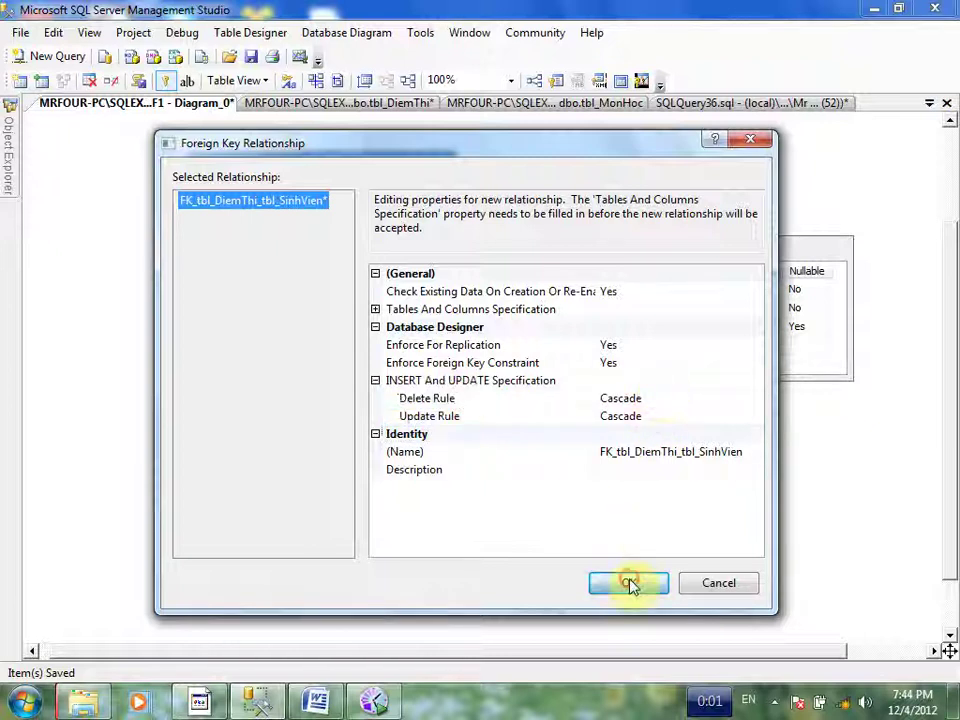
left_click(628, 583)
- Move tbl_MonHoc below tbl_SinhVien and relate its MaM column to MaM in tbl_DiemThi, accepting the column mapping
left_click_drag(497, 421, 379, 440)
left_click(259, 459)
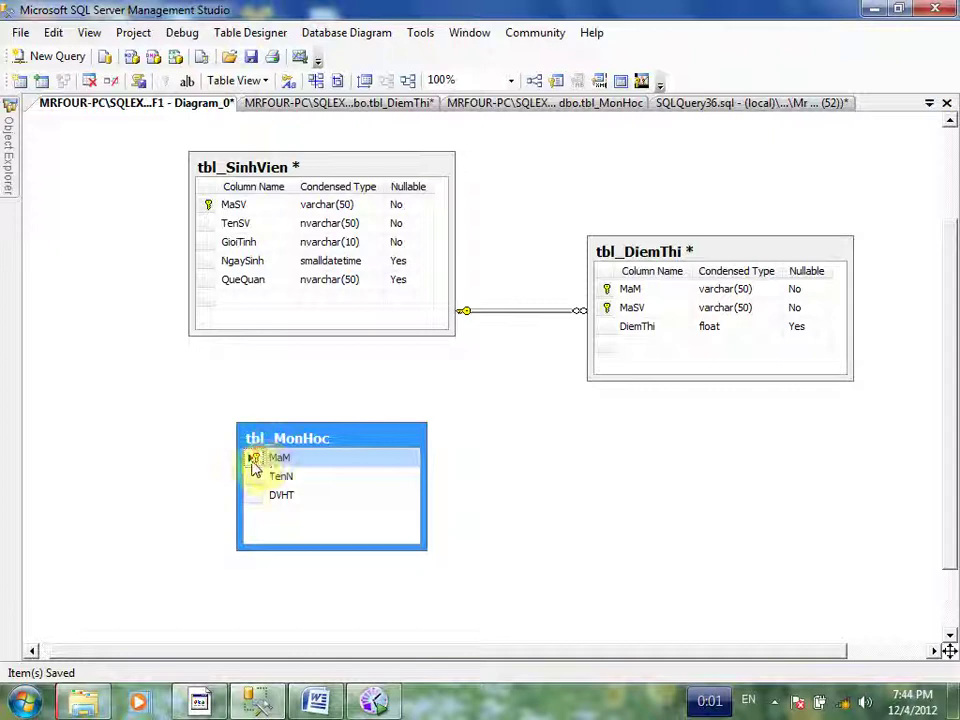
left_click_drag(257, 461, 629, 292)
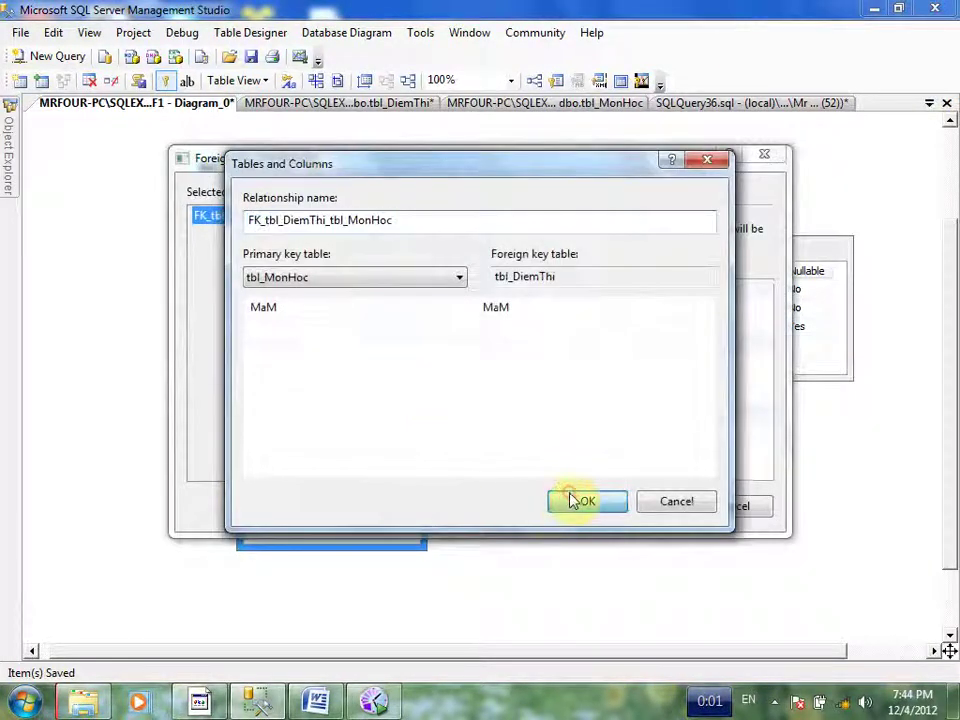
left_click(579, 500)
- Set the tbl_DiemThi–tbl_MonHoc relationship's Delete Rule and Update Rule to Cascade and accept the relationship
left_click(380, 395)
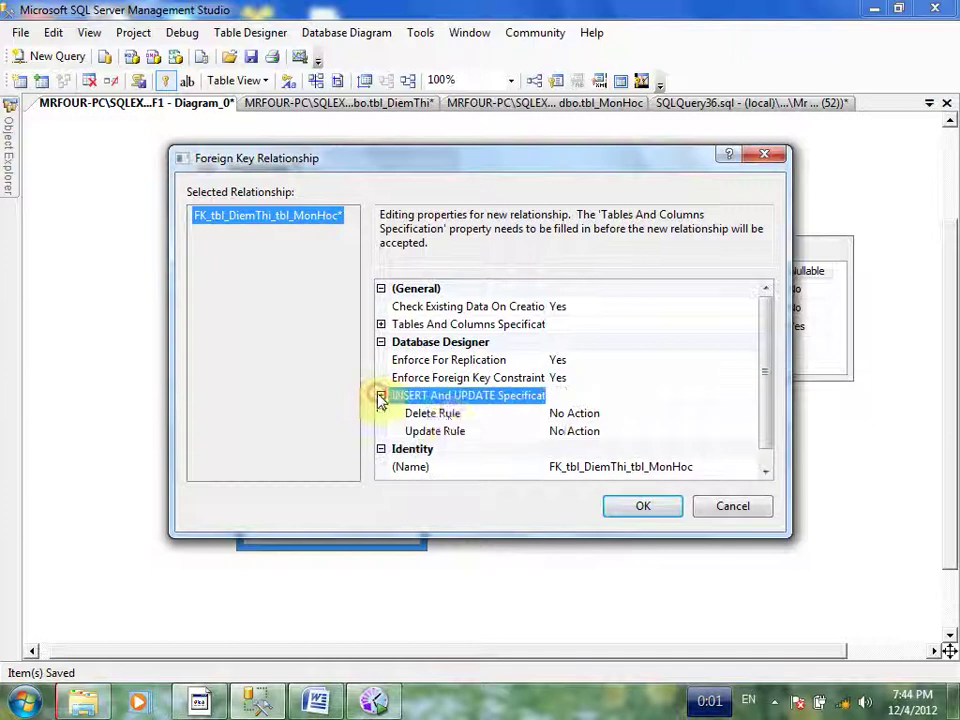
double_click(448, 414)
double_click(448, 432)
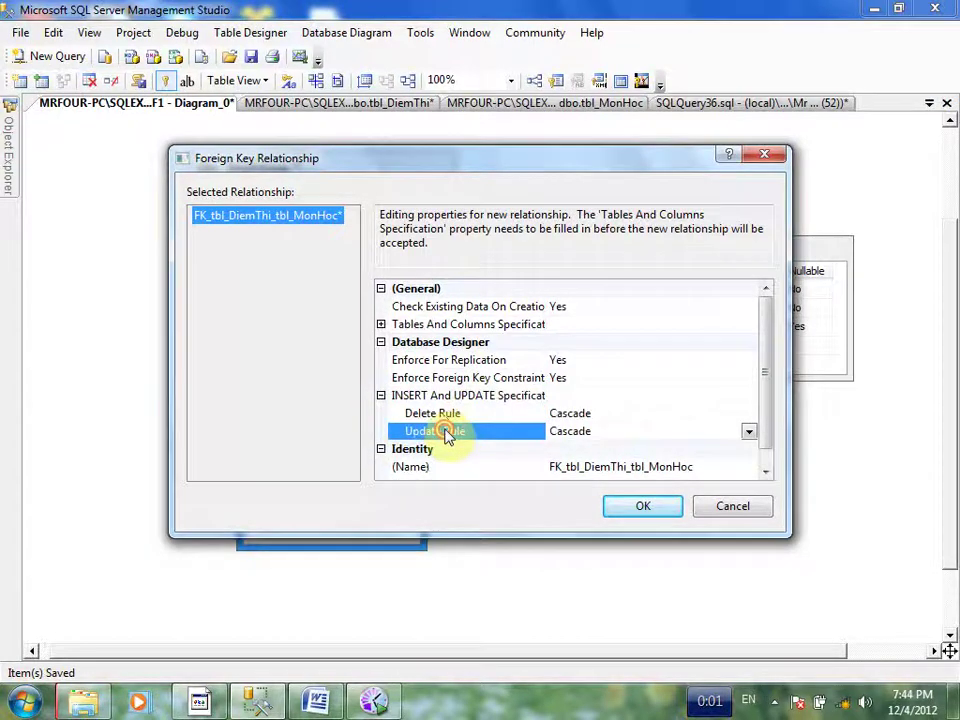
left_click(636, 507)
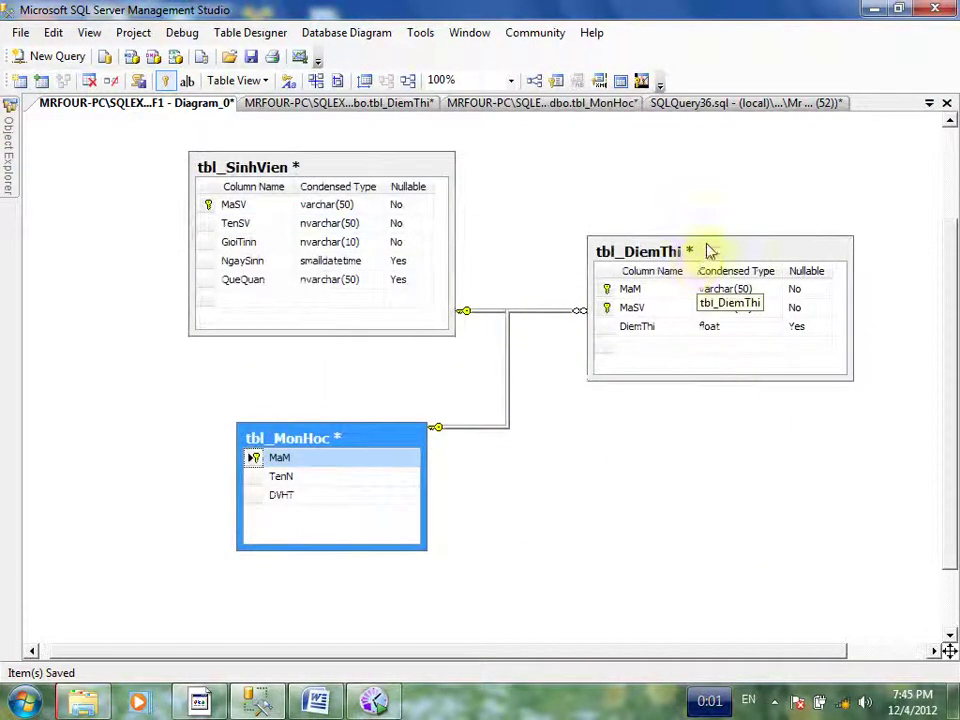
- Rearrange the diagram so tbl_DiemThi sits directly below tbl_SinhVien and tbl_MonHoc stands to the right of them
left_click_drag(707, 251, 241, 310)
left_click_drag(396, 427, 789, 317)
left_click_drag(152, 321, 232, 390)
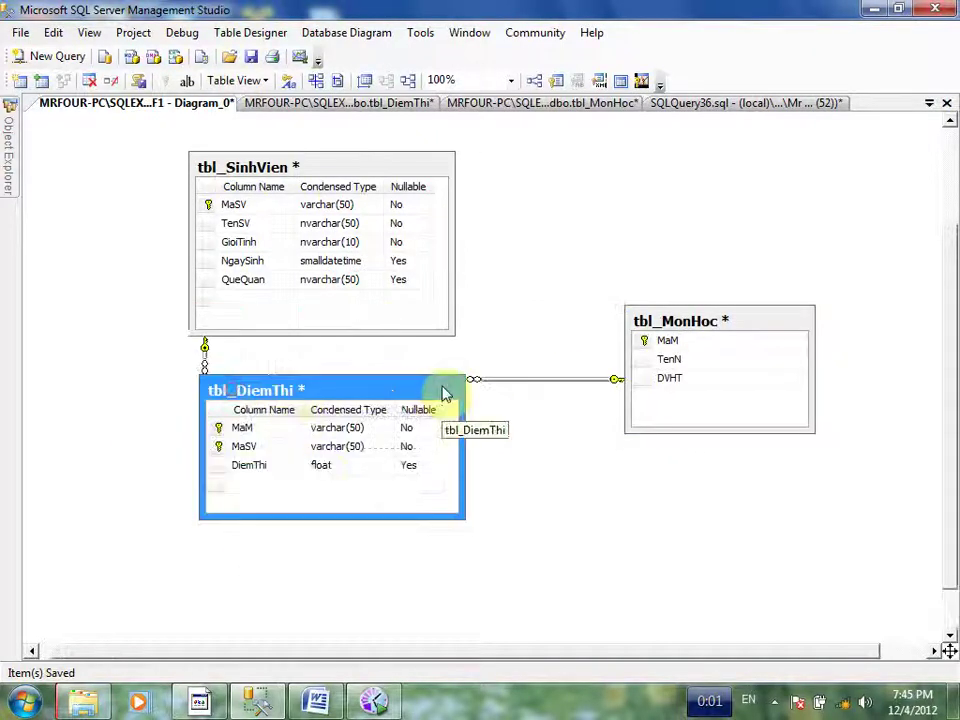
- Switch tbl_DiemThi and tbl_SinhVien to the Column Names table view
right_click(446, 390)
mouse_move(604, 42)
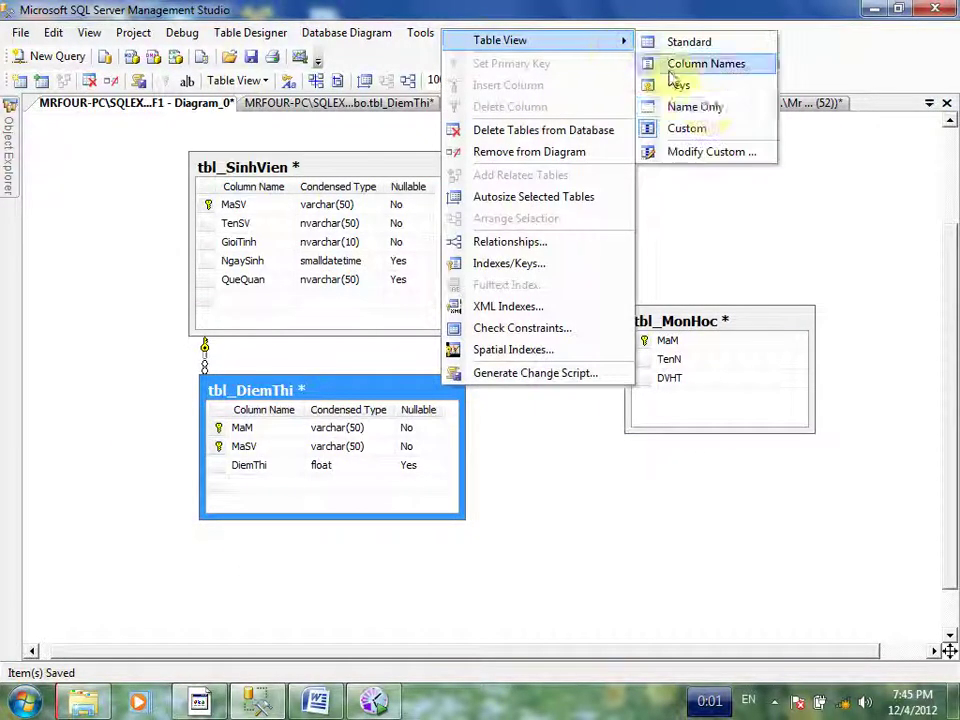
left_click(722, 63)
right_click(456, 166)
mouse_move(529, 176)
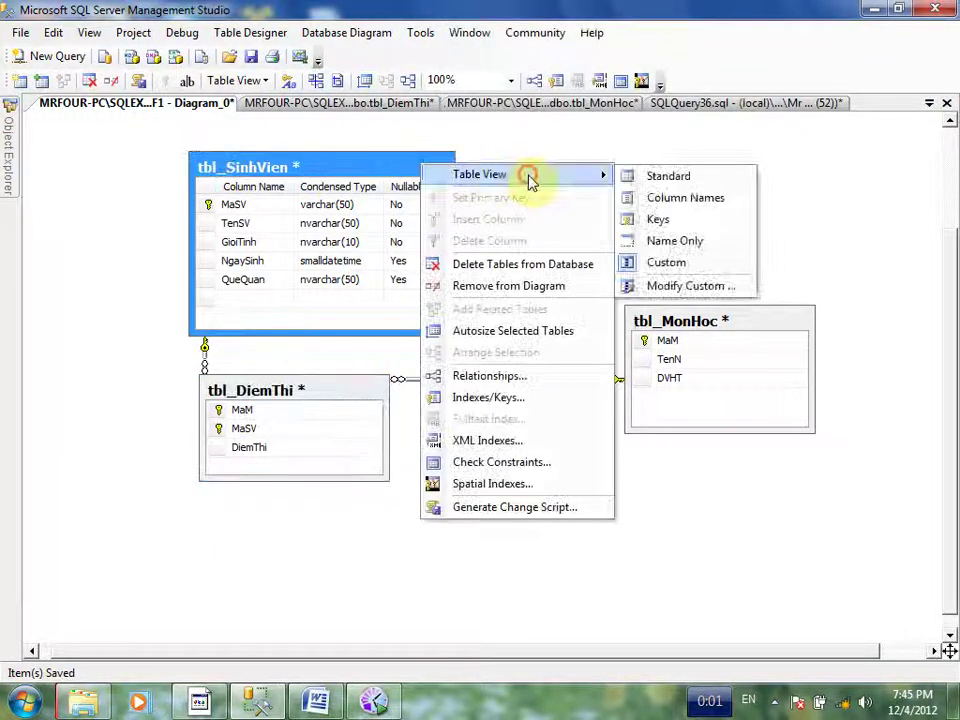
left_click(686, 197)
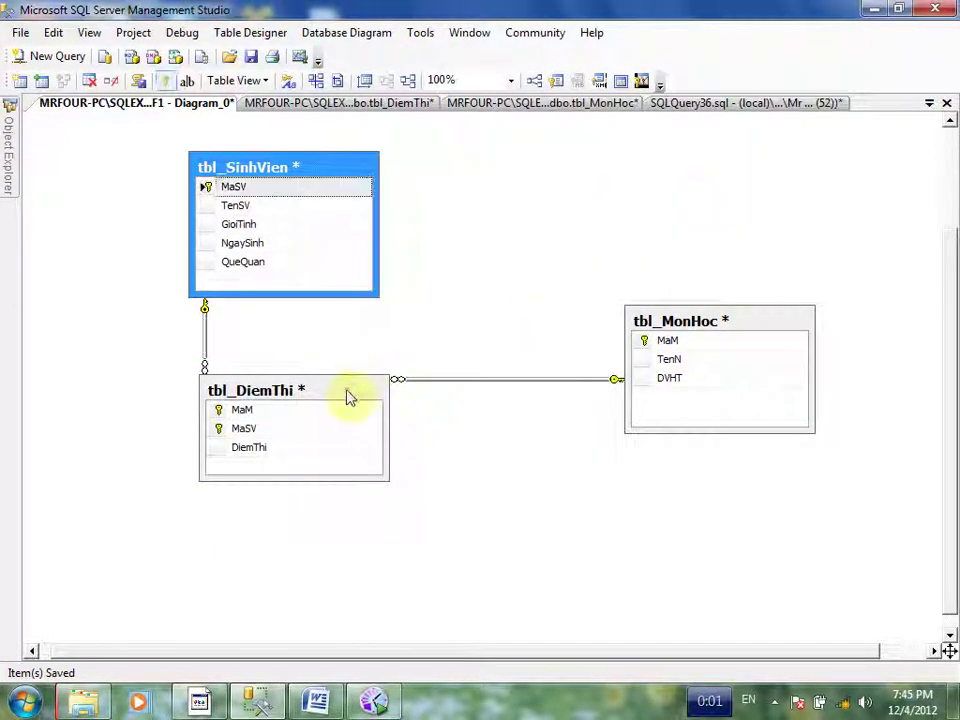
- Align tbl_SinhVien above tbl_DiemThi, leaving space for the relationship lines, and resize tbl_MonHoc's box to fit its three columns
left_click_drag(347, 396, 401, 390)
left_click(316, 167)
left_click_drag(377, 200, 396, 204)
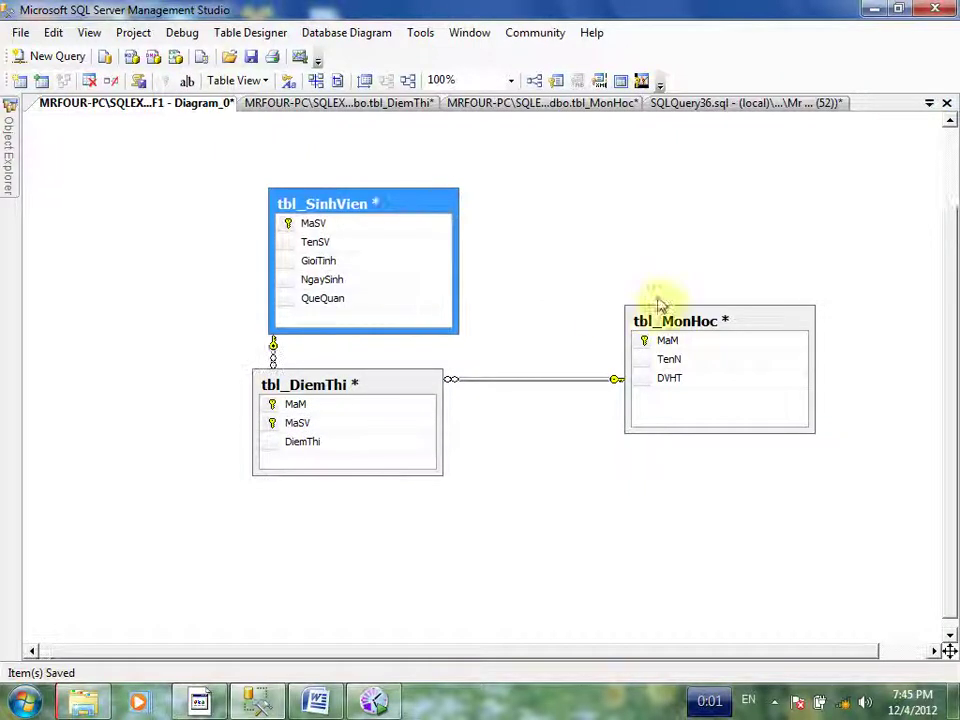
left_click_drag(664, 306, 611, 281)
left_click_drag(390, 387, 452, 421)
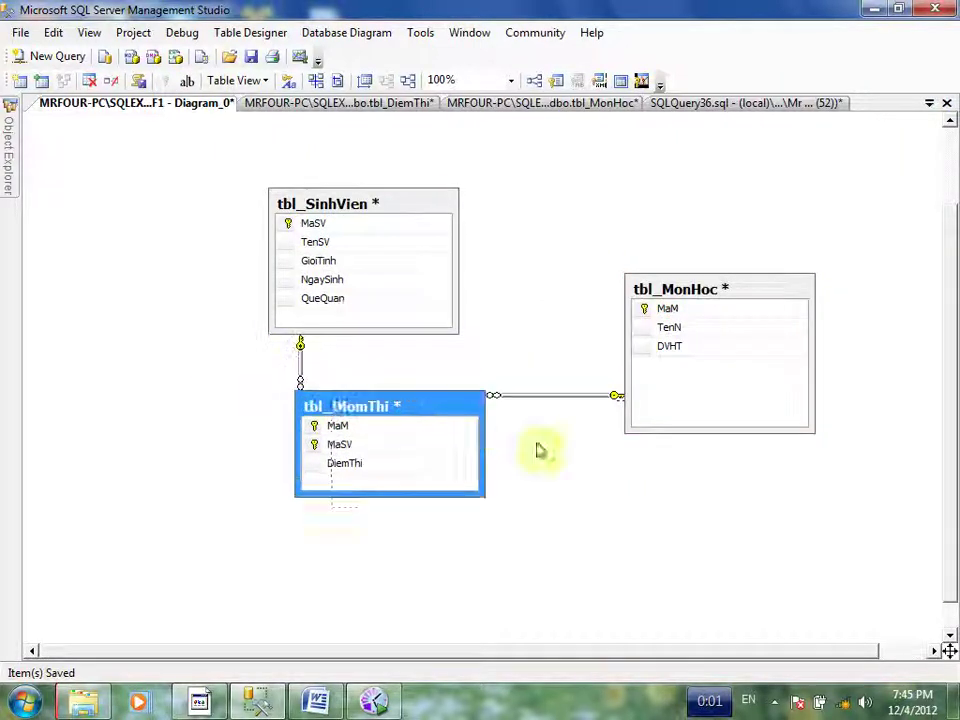
left_click(690, 425)
left_click_drag(694, 430, 680, 383)
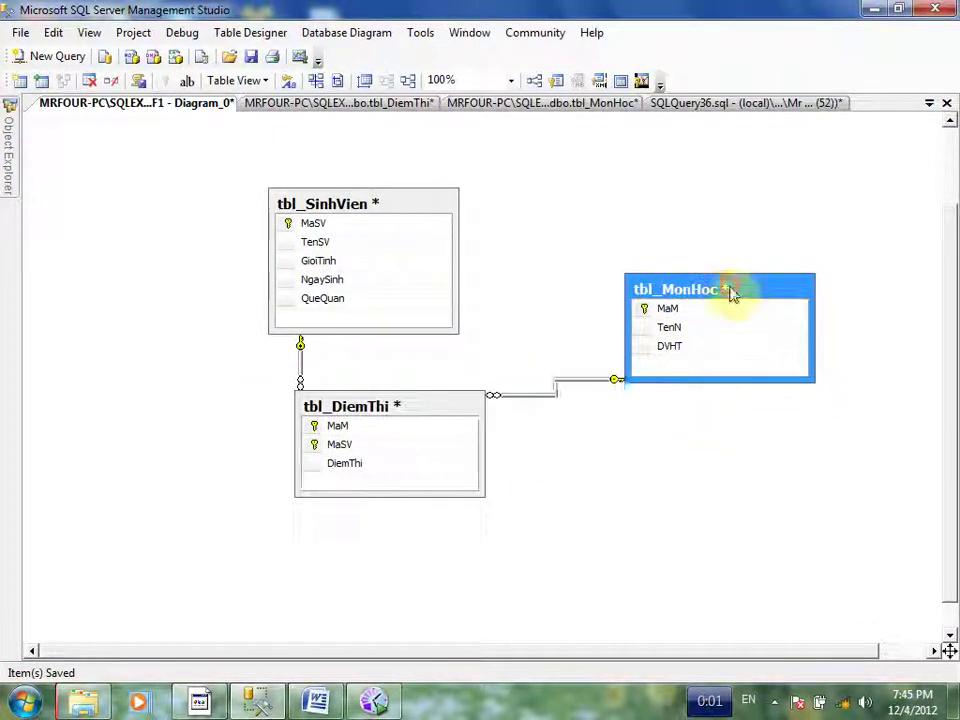
left_click(412, 207)
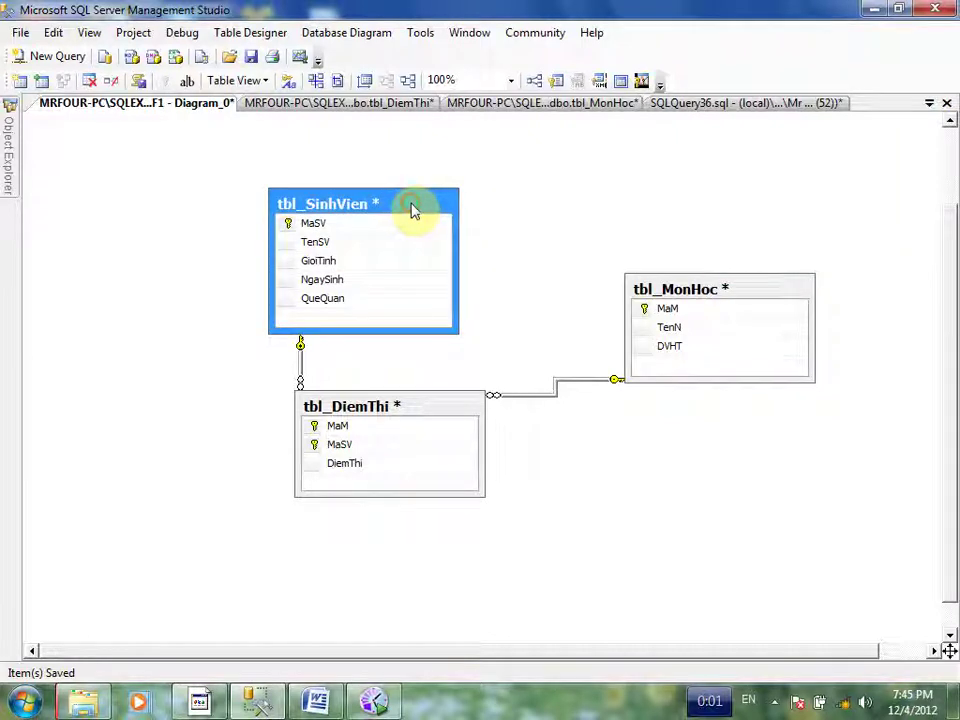
left_click(431, 405)
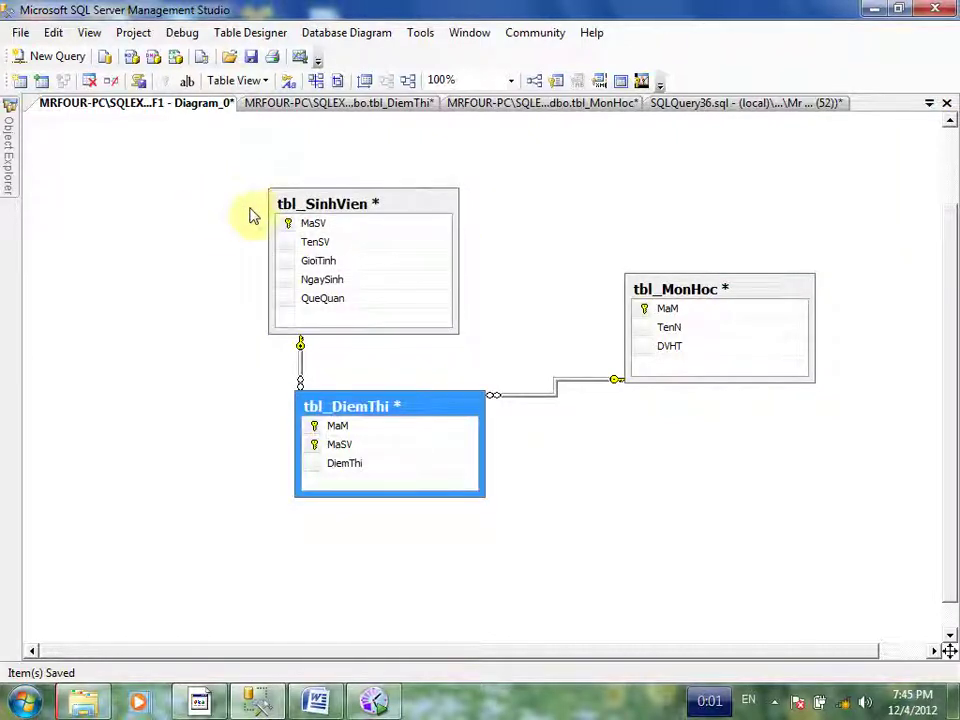
- Save the database diagram as Diagram_Test and confirm saving the changed tables
key("ctrl+s")
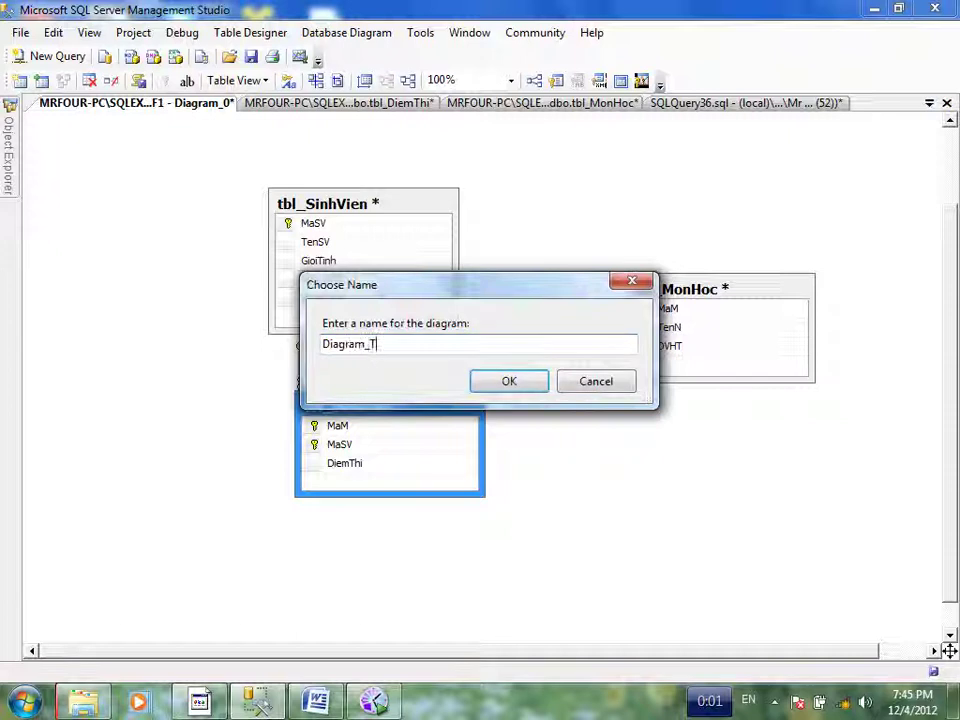
type("ec")
type("t")
key("Return")
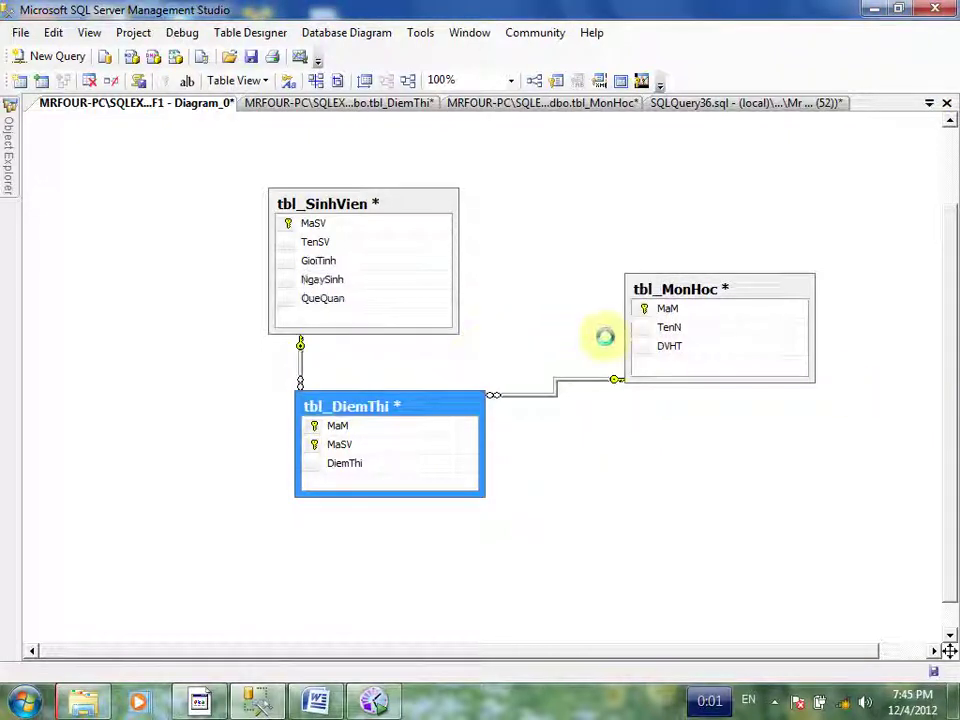
left_click(442, 510)
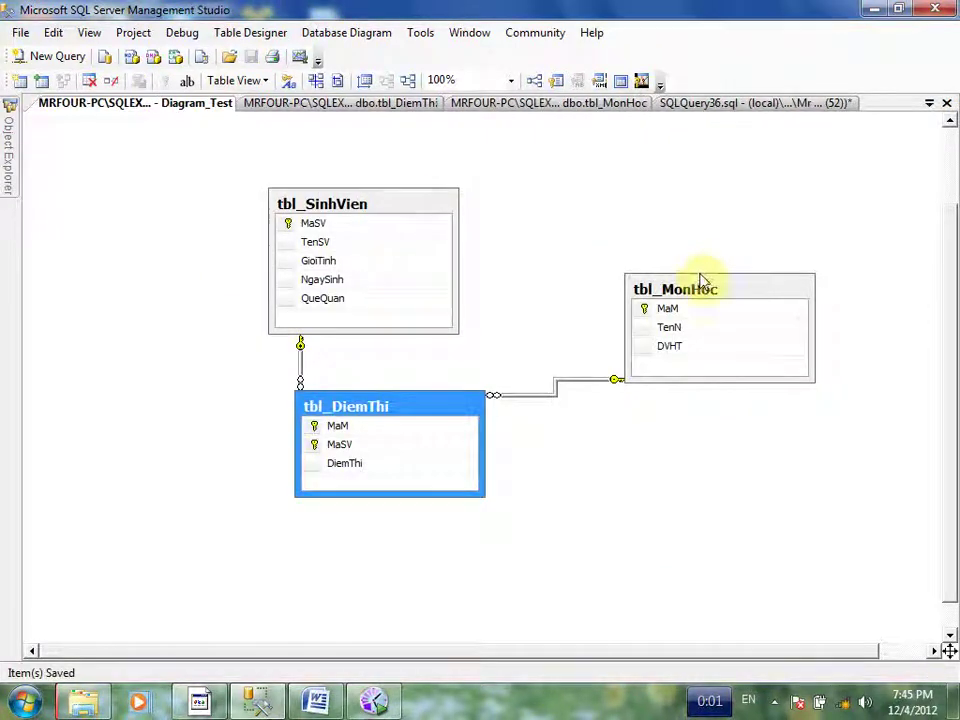
- Reposition tbl_DiemThi slightly lower beneath tbl_SinhVien so both relationship lines are clearly laid out
left_click_drag(420, 416, 388, 416)
left_click(528, 444)
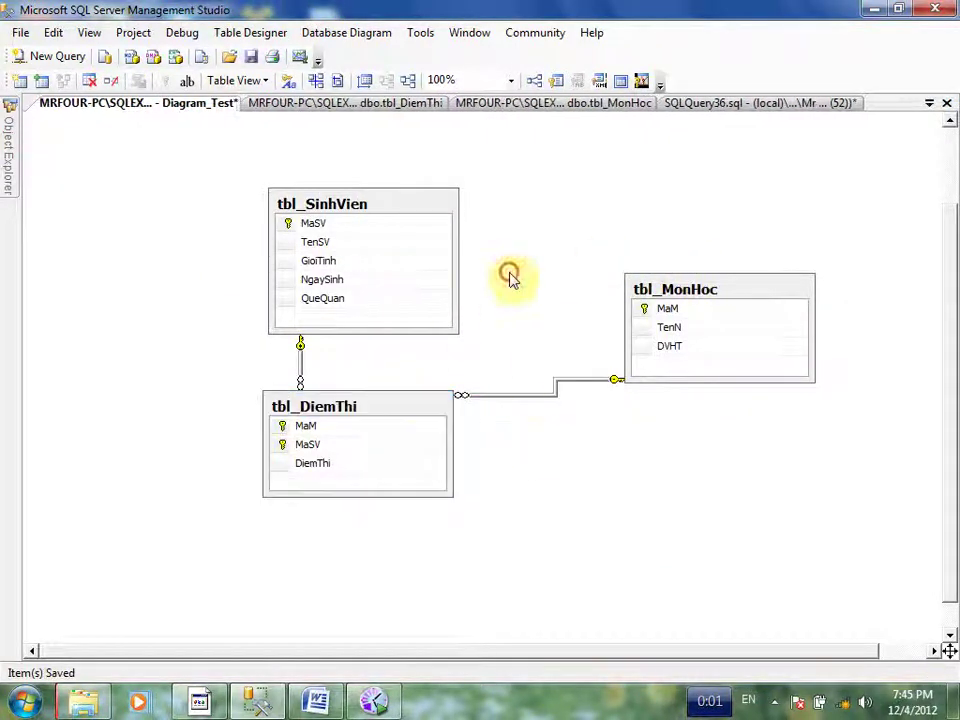
left_click(713, 290)
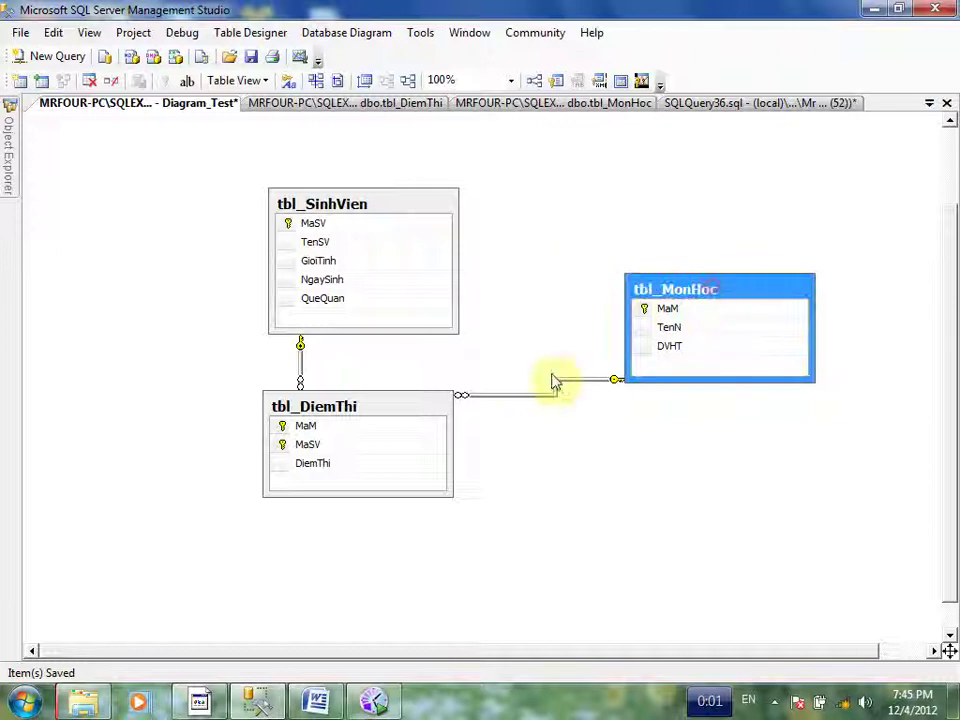
left_click_drag(411, 422, 453, 443)
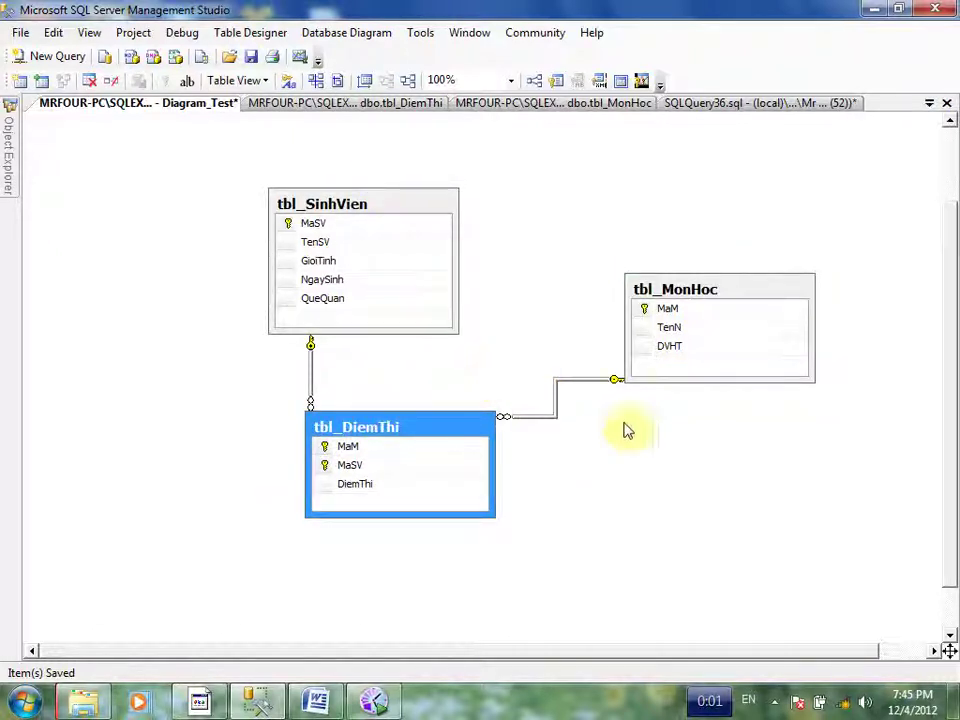
- Shift tbl_DiemThi slightly left and down, and reroute its relationship line to meet the lower edge of tbl_MonHoc
left_click_drag(448, 437, 426, 441)
left_click(510, 424)
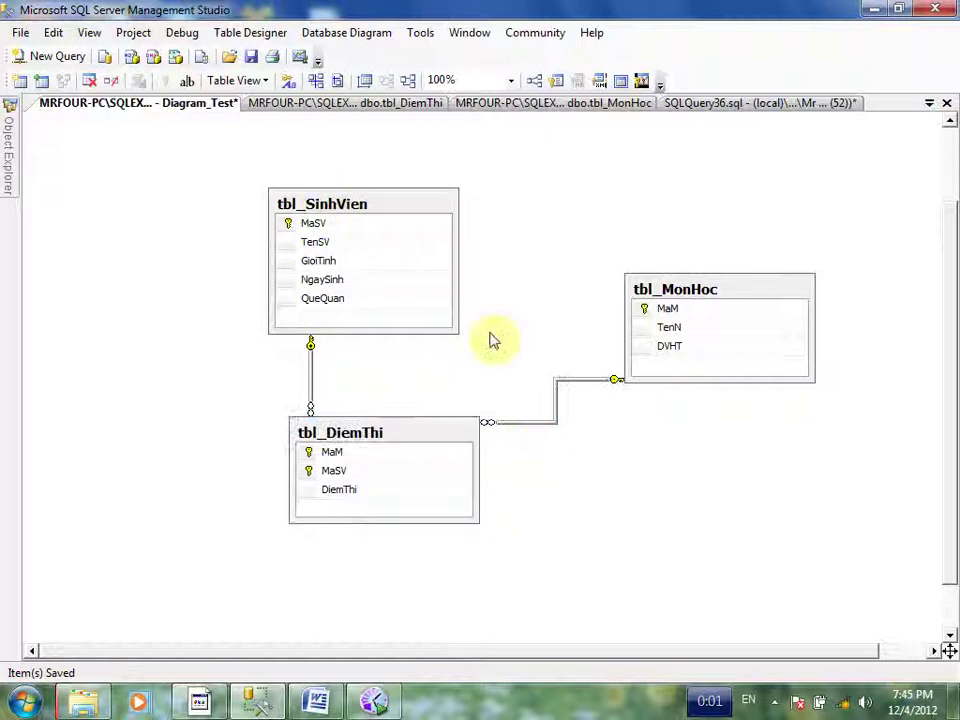
left_click(570, 500)
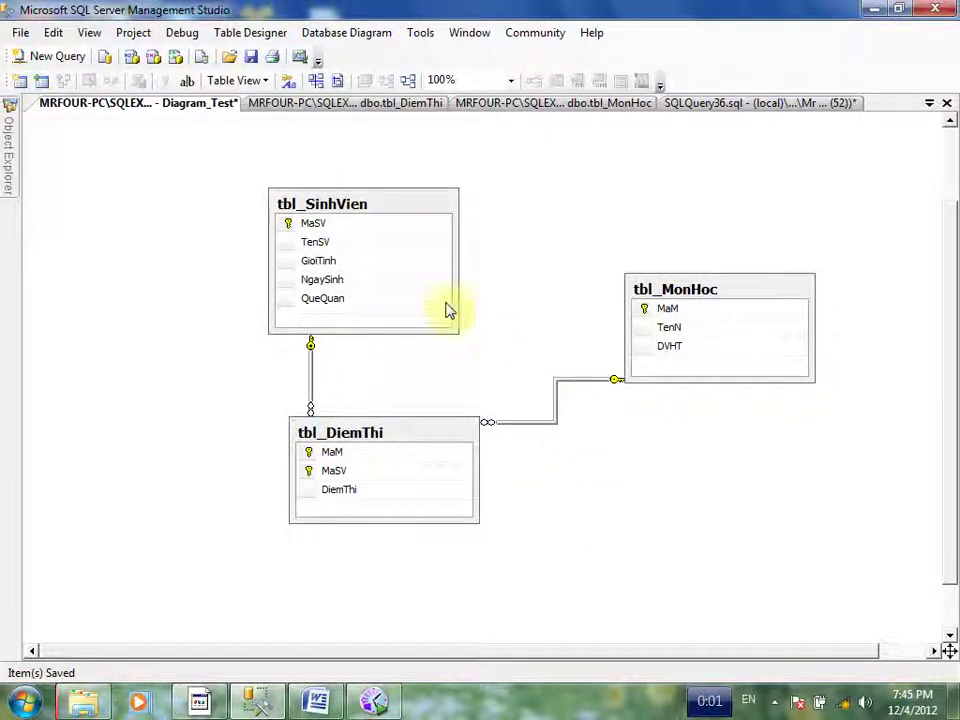
left_click(354, 207)
left_click(712, 289)
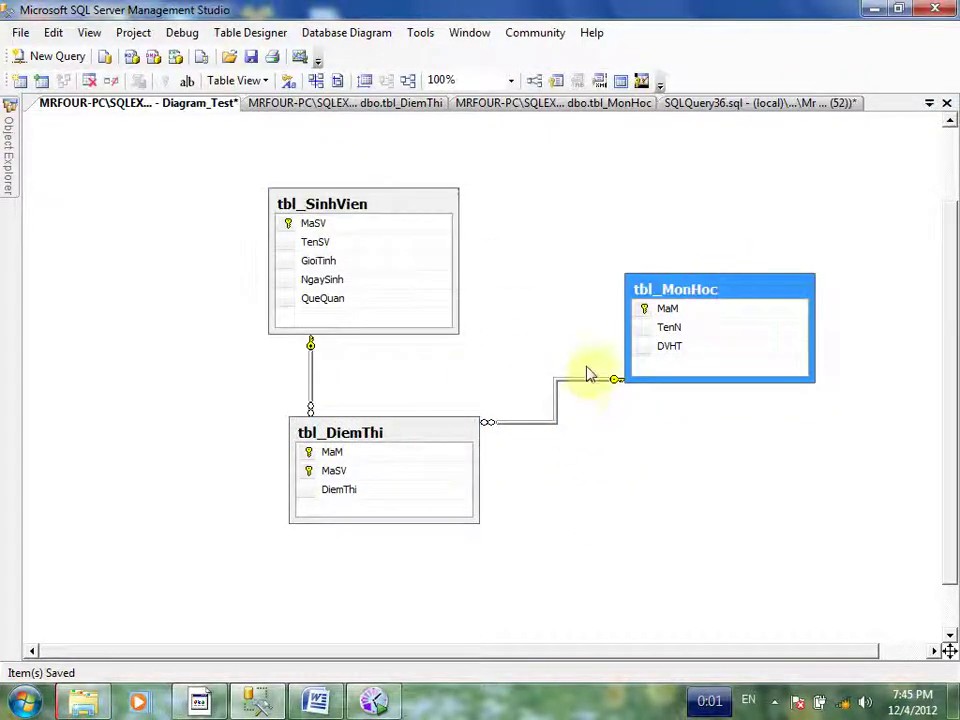
left_click_drag(582, 386, 585, 414)
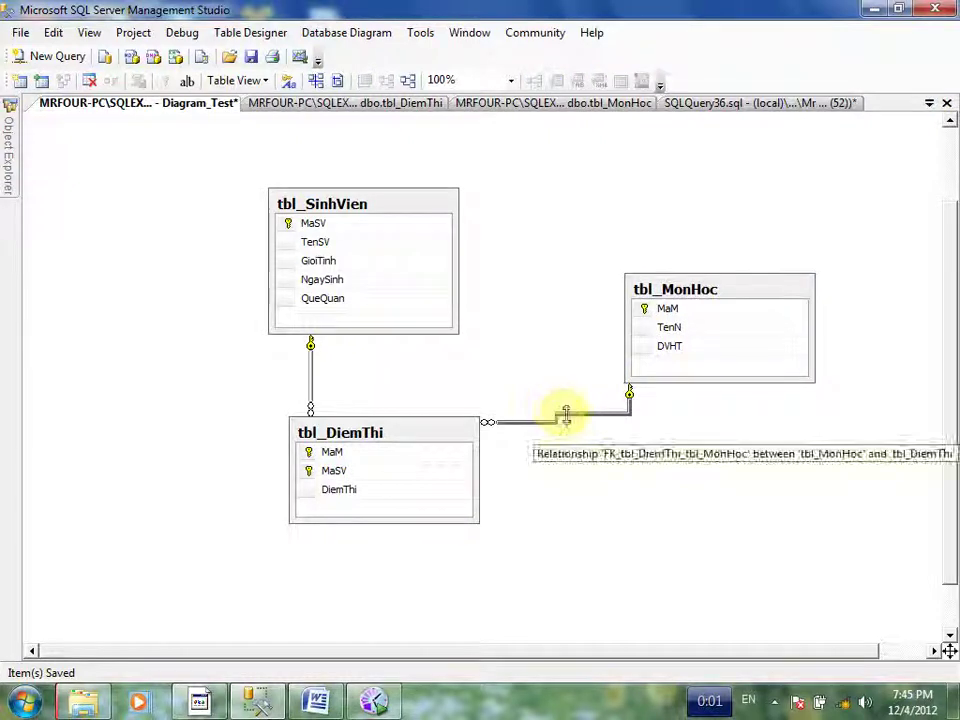
left_click(371, 450)
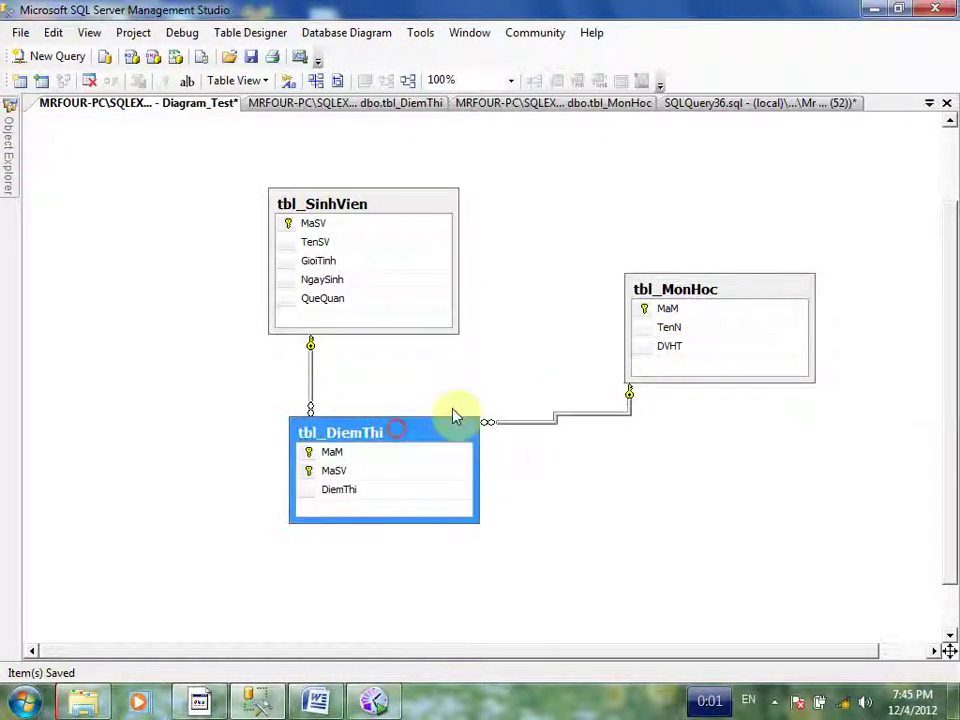
left_click(461, 392)
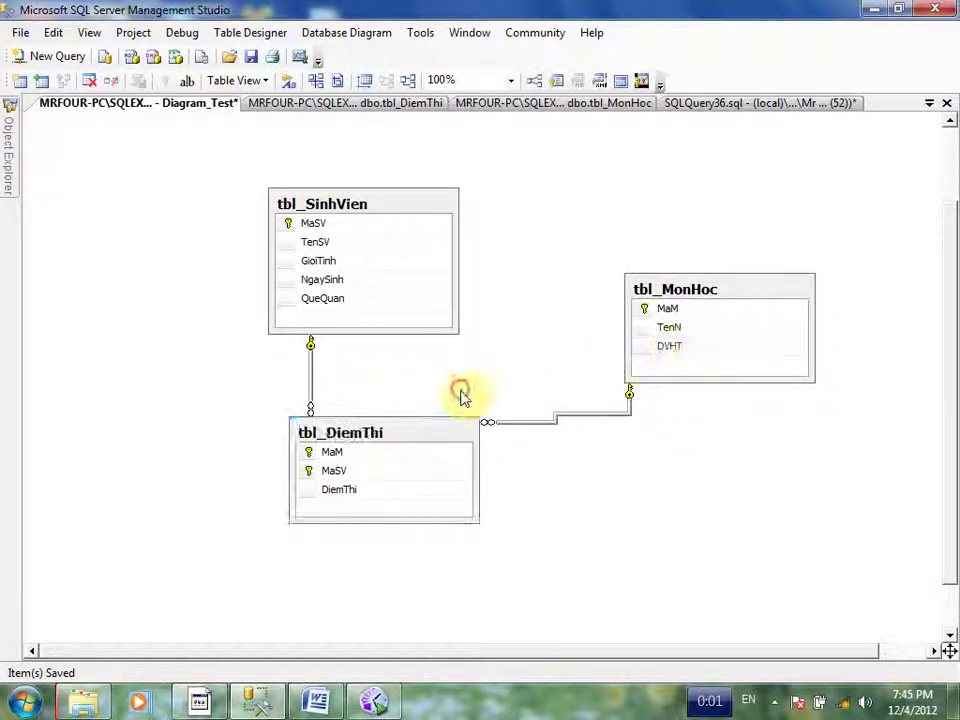
- Move tbl_DiemThi slightly closer beneath tbl_SinhVien in the diagram, straightening the relationship line to tbl_MonHoc
scroll(546, 380, "down", 2)
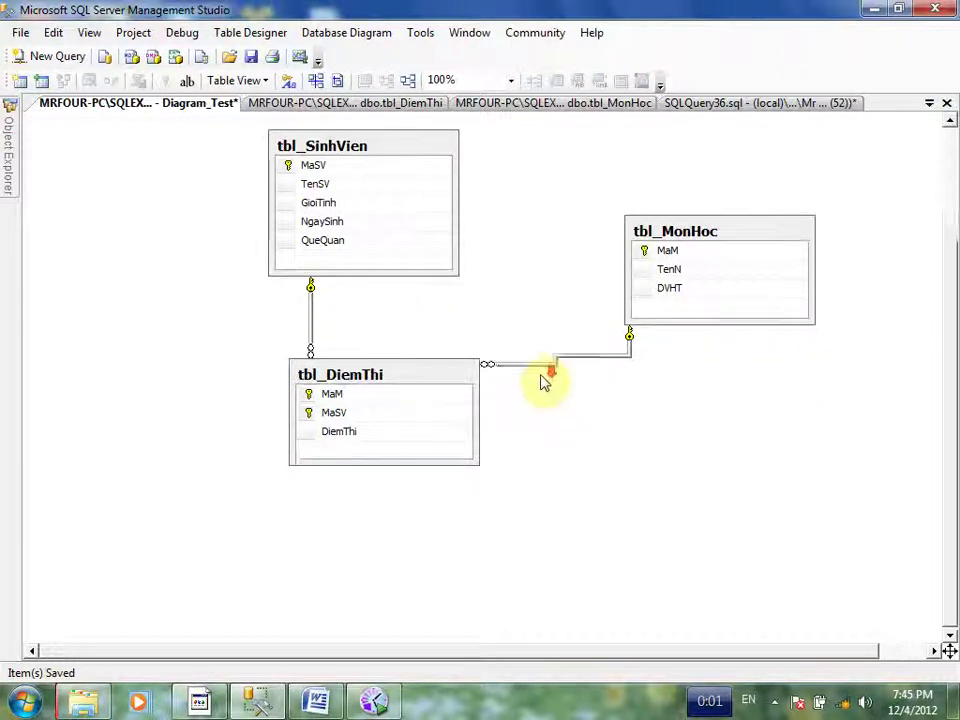
scroll(546, 378, "up", 3)
left_click(418, 467)
left_click_drag(418, 471, 467, 435)
scroll(536, 465, "down", 3)
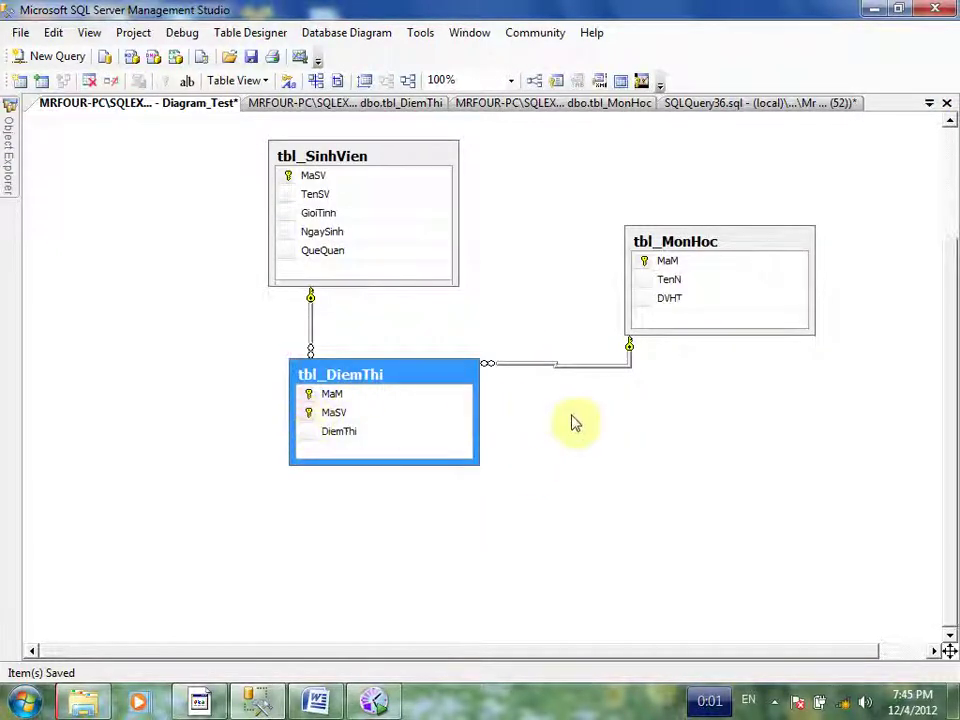
left_click(311, 412)
left_click(487, 357)
scroll(487, 357, "up", 3)
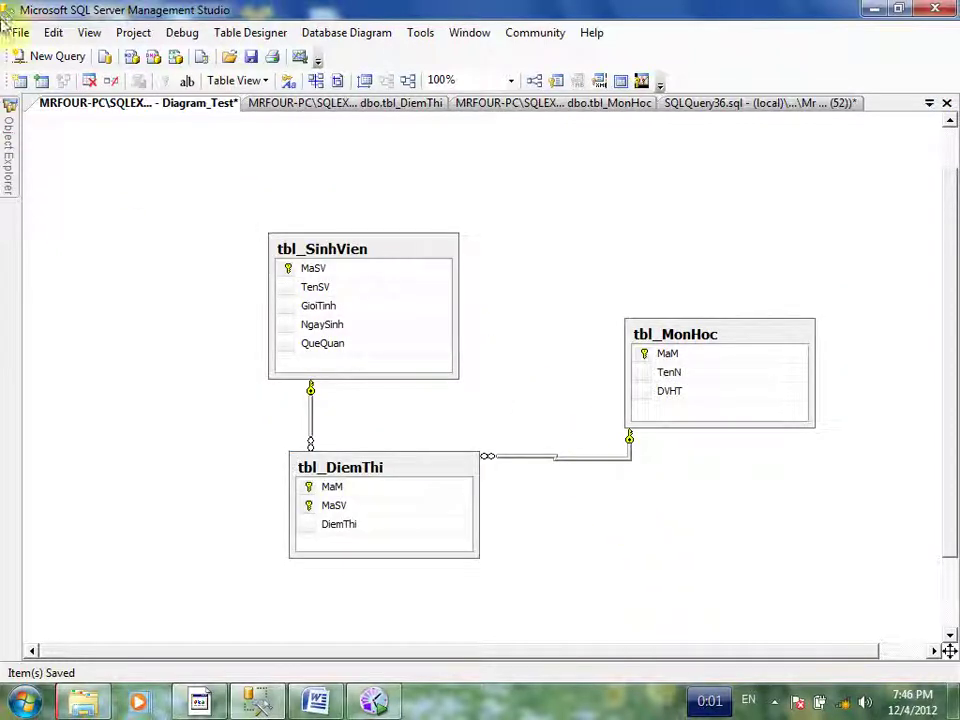
left_click(11, 130)
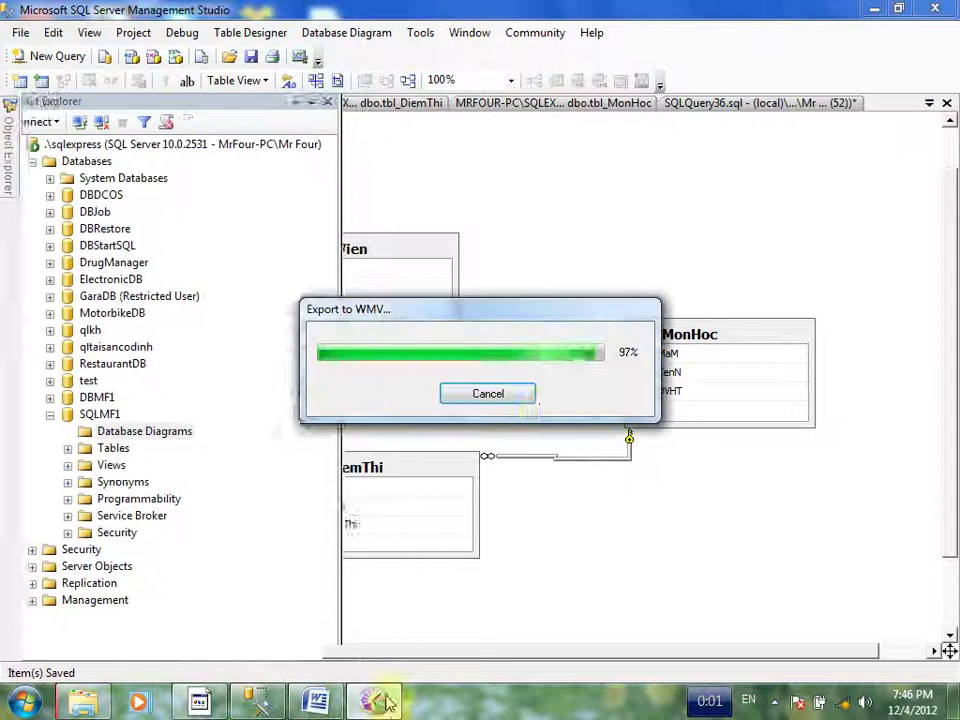
left_click(776, 701)
left_click(762, 610)
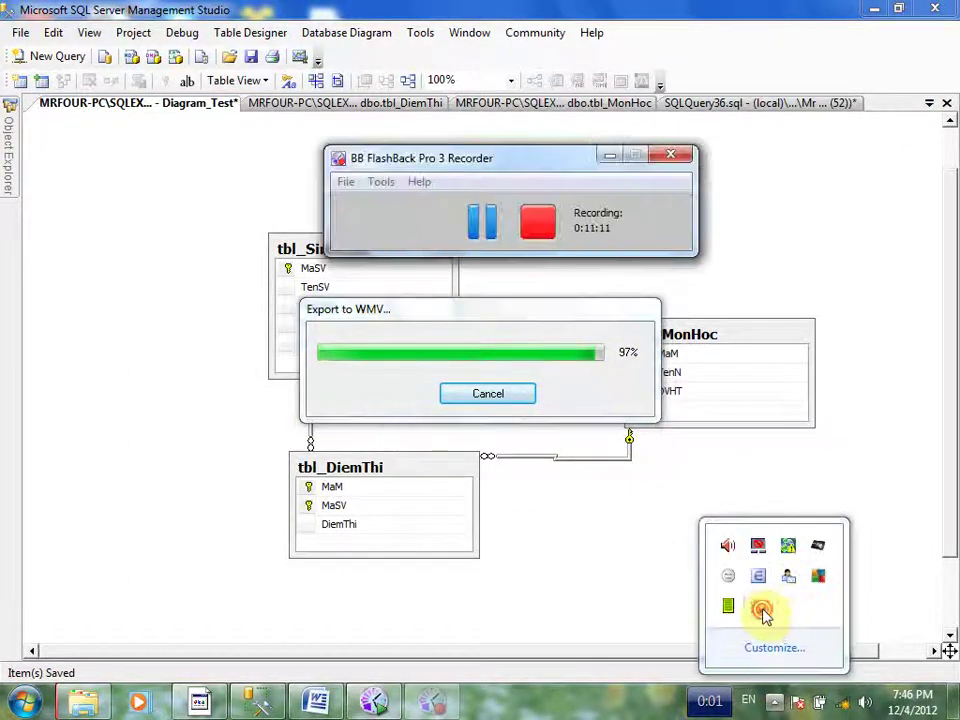
left_click(610, 156)
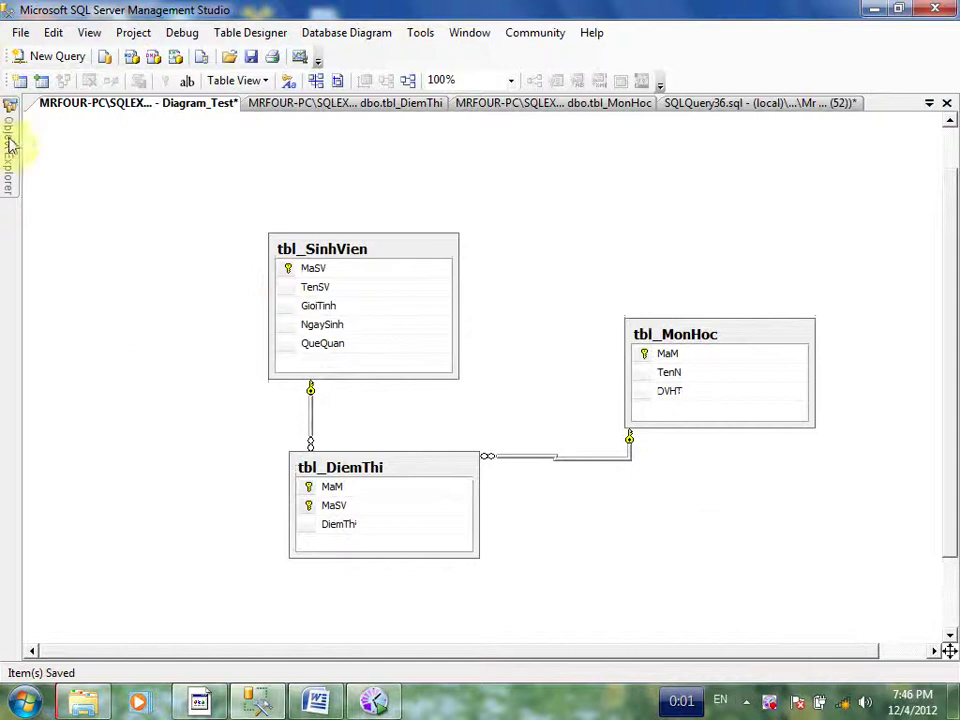
- Expand the tables of SQLMF1 and open the top 200 rows of dbo.tbl_SinhVien for editing
mouse_move(6, 129)
double_click(128, 450)
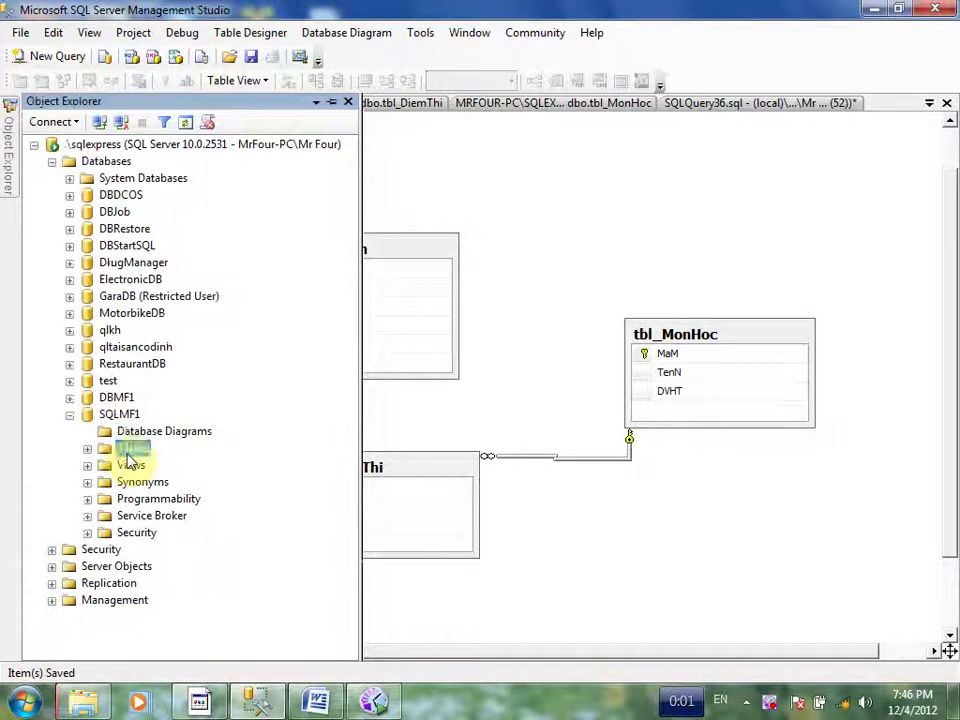
left_click(176, 449)
right_click(178, 452)
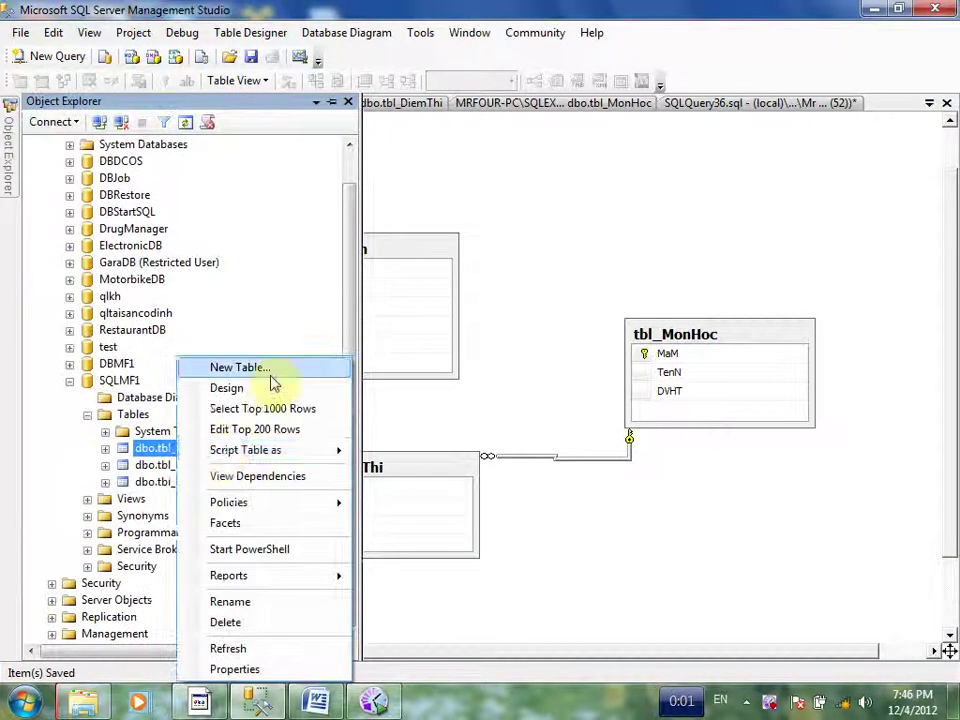
left_click(296, 430)
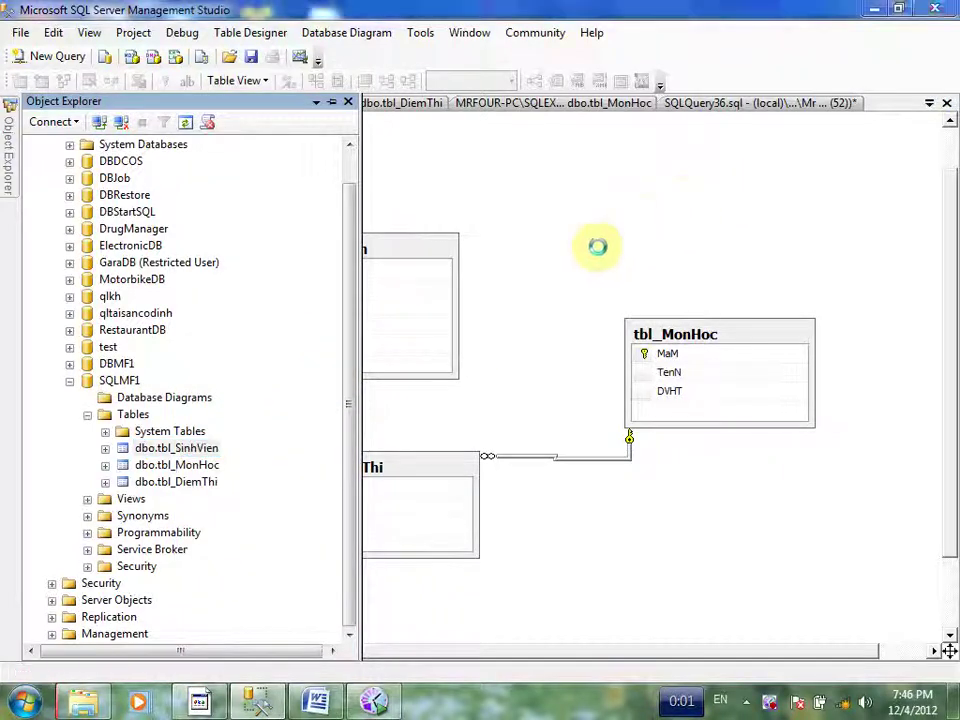
- Look over the MaSV, TenSV, GioiTinh and NgaySinh cells of the new row in tbl_SinhVien
left_click(120, 142)
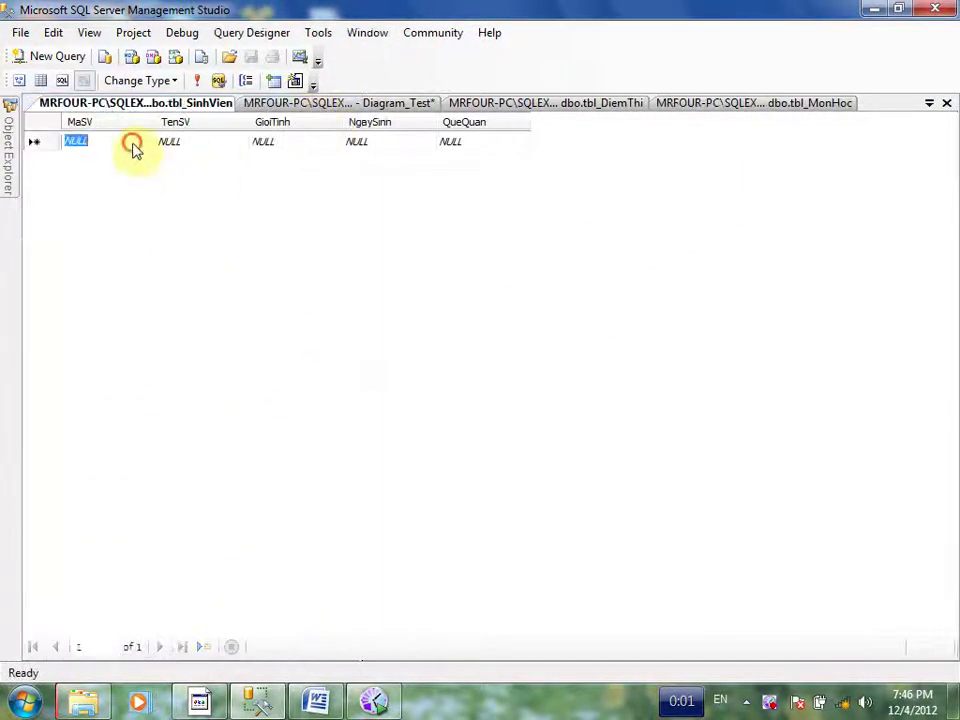
left_click(205, 142)
left_click(290, 142)
left_click(380, 142)
left_click(285, 142)
left_click(215, 142)
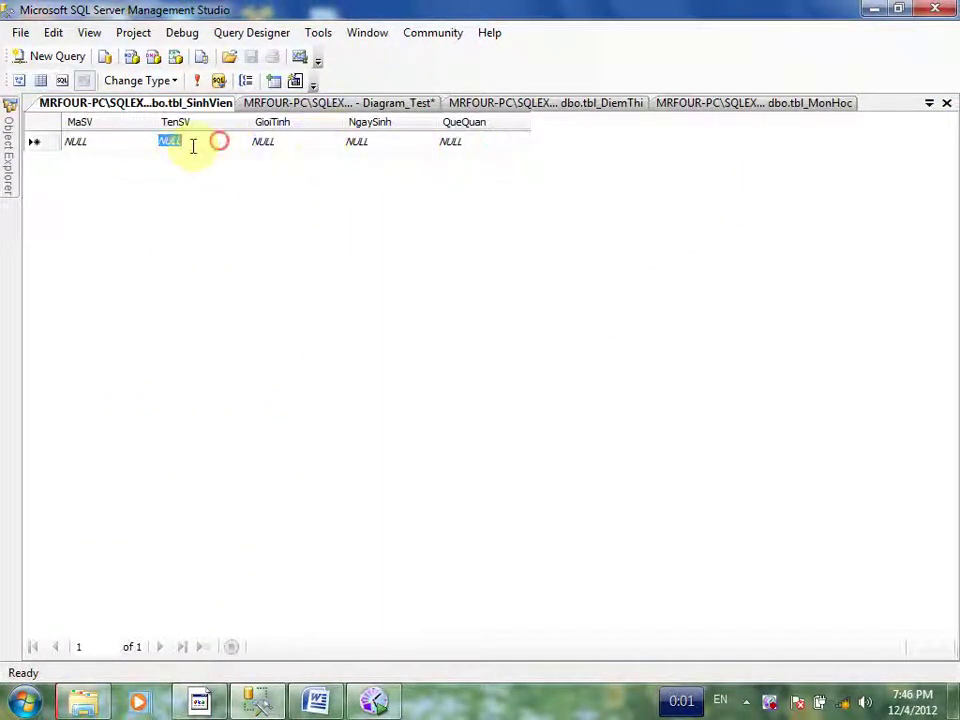
left_click(92, 142)
left_click(265, 142)
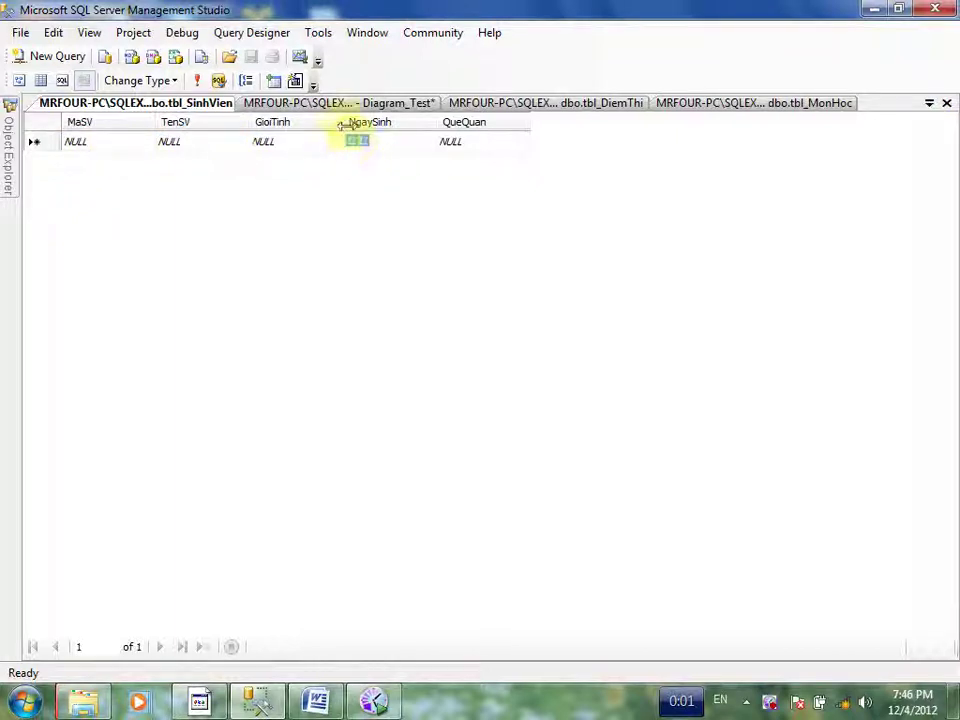
left_click(297, 142)
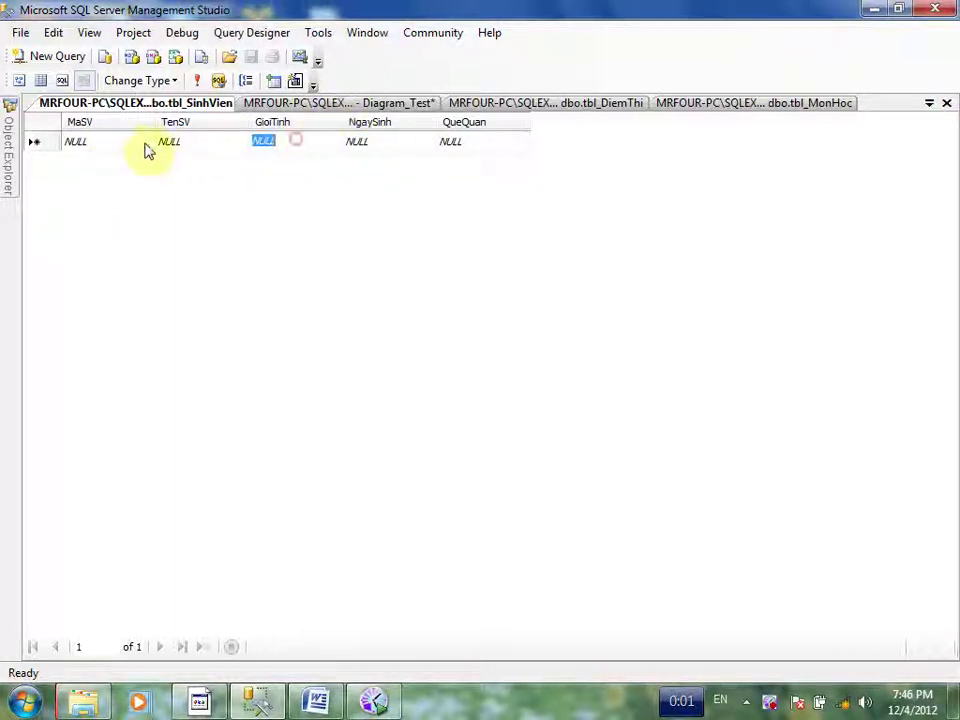
left_click(129, 141)
left_click(204, 144)
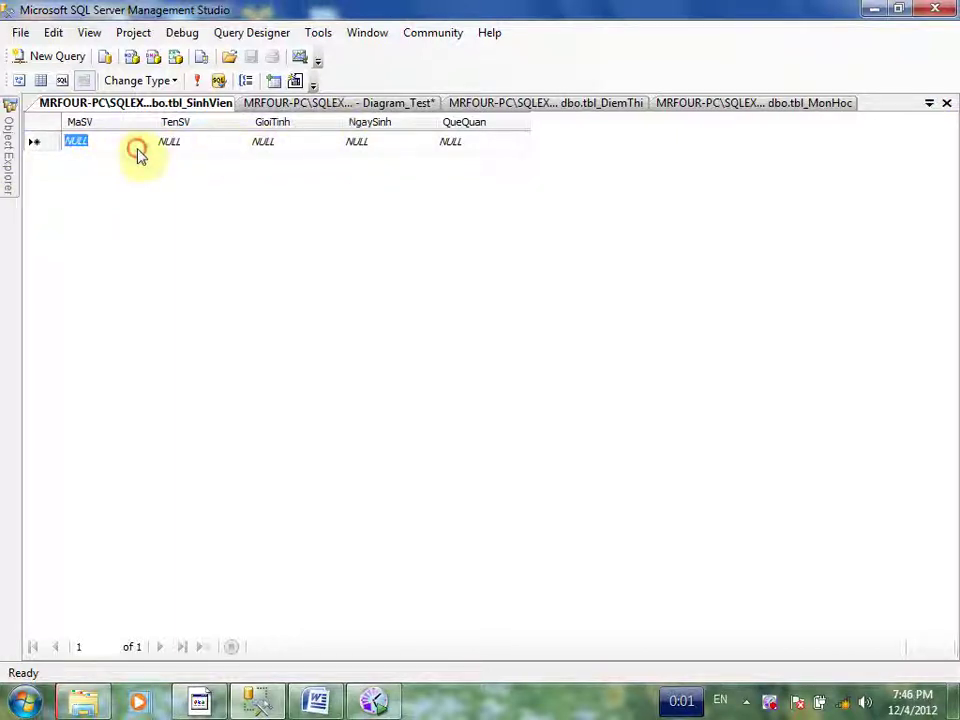